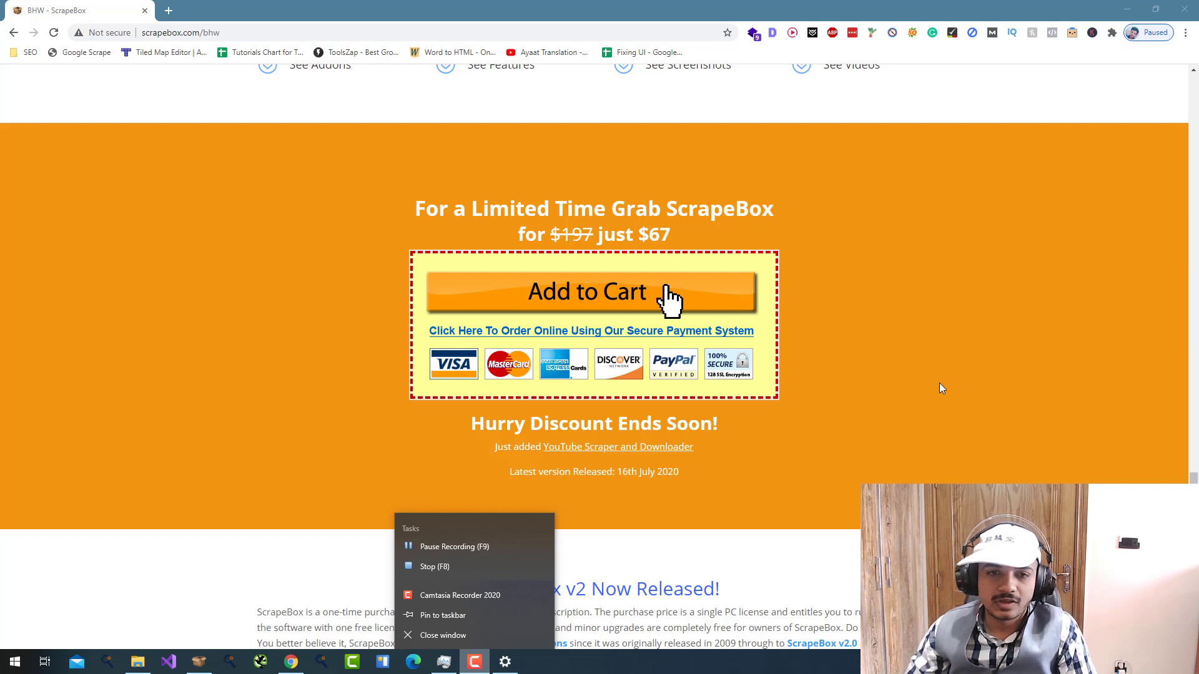
Step: Highlight the $67 ScrapeBox offer price, then open a new blank Chrome tab
drag(677, 234, 646, 234)
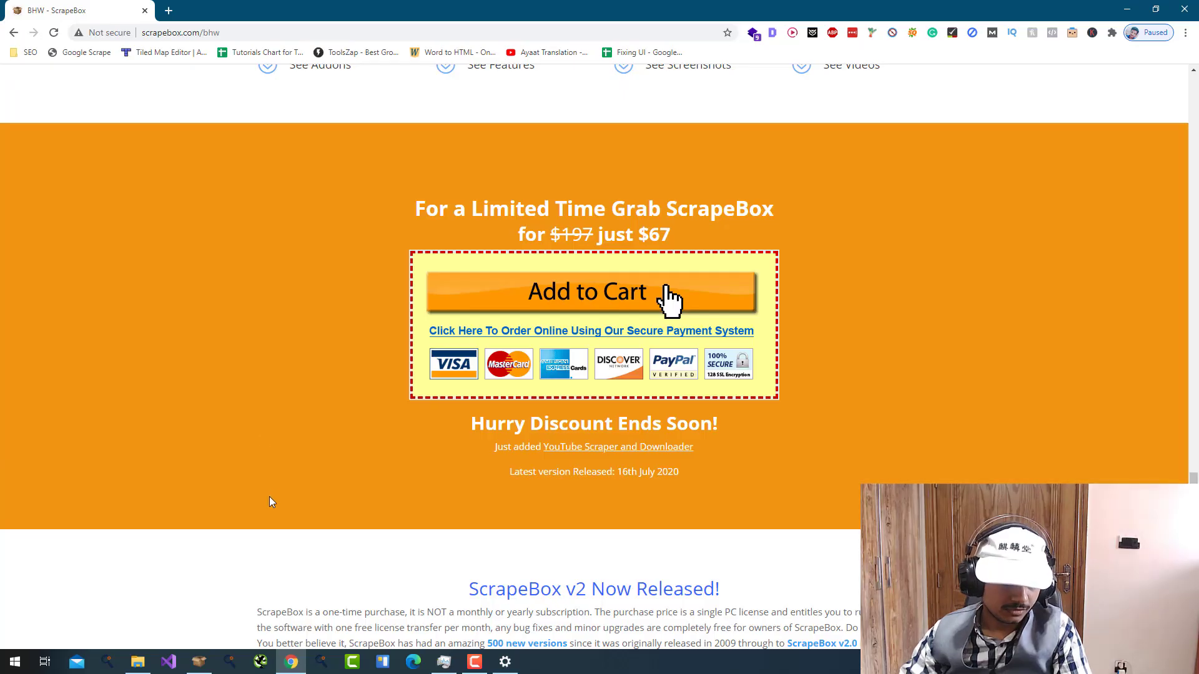
key(ctrl+t)
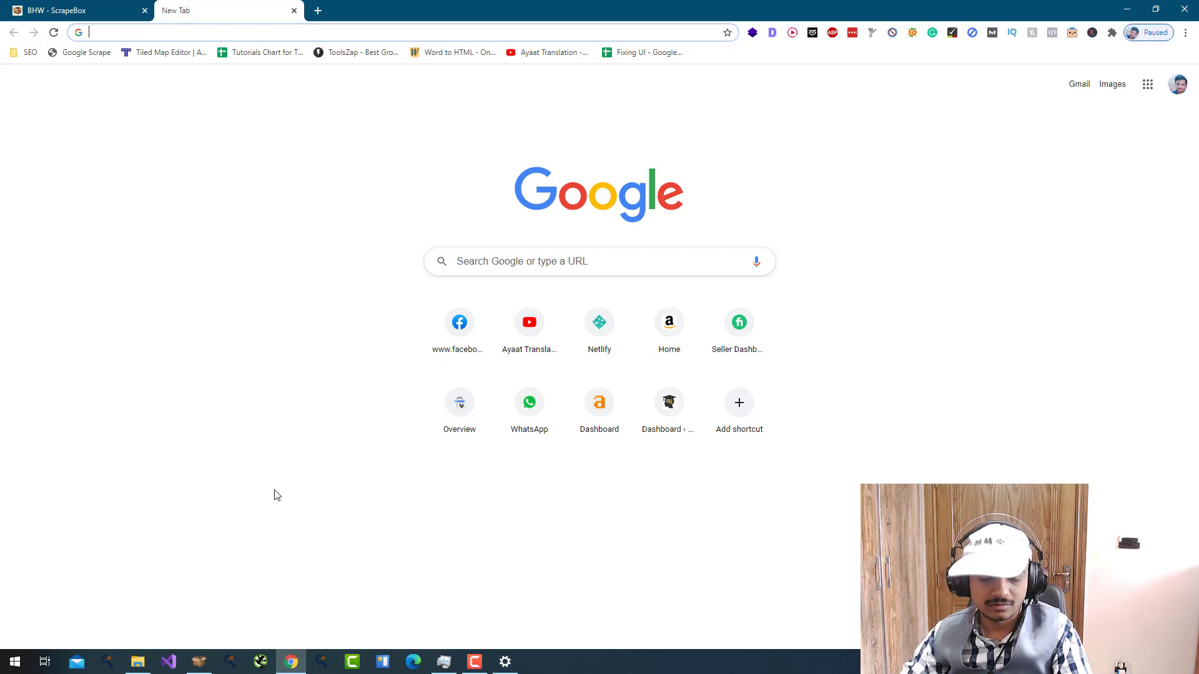
text(best )
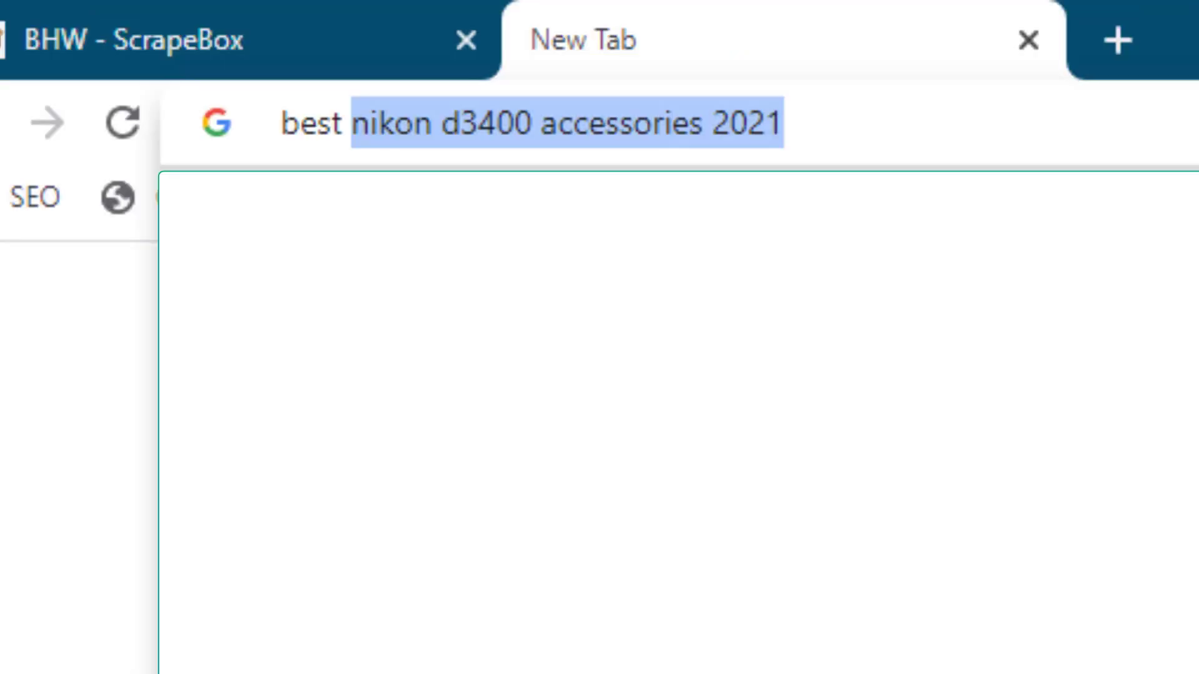
text(game )
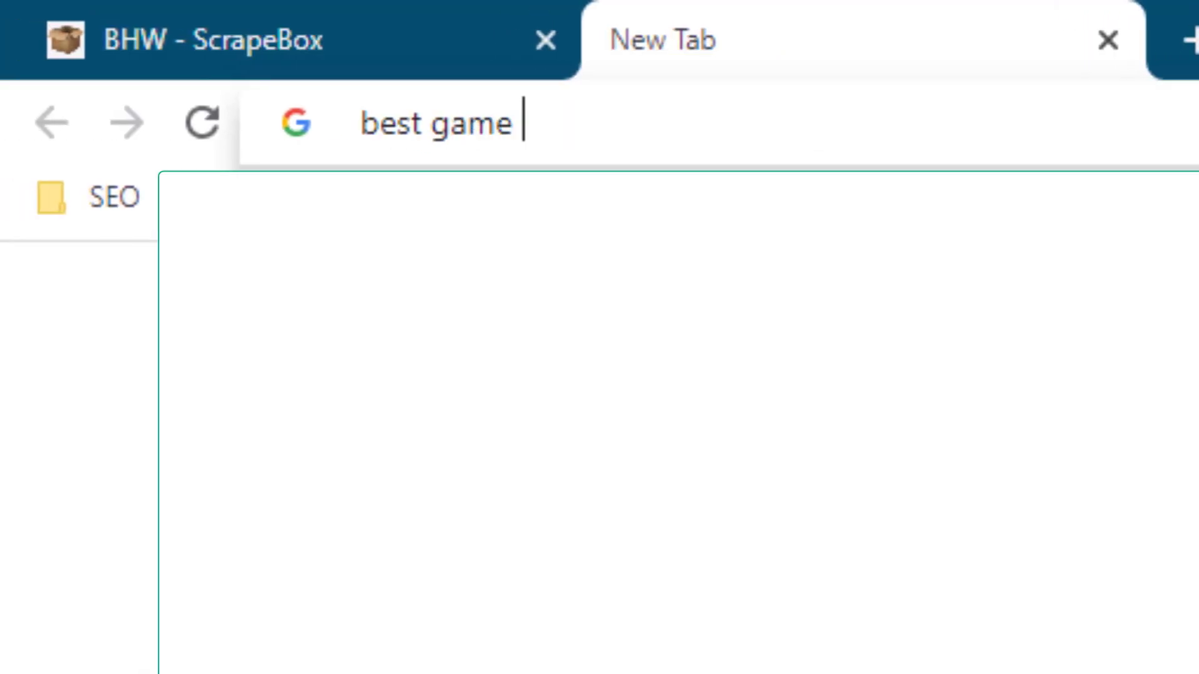
text(s)
Step: Search Google for 'best game blogs' and 'top 100 game blogs' in separate tabs
key(Return)
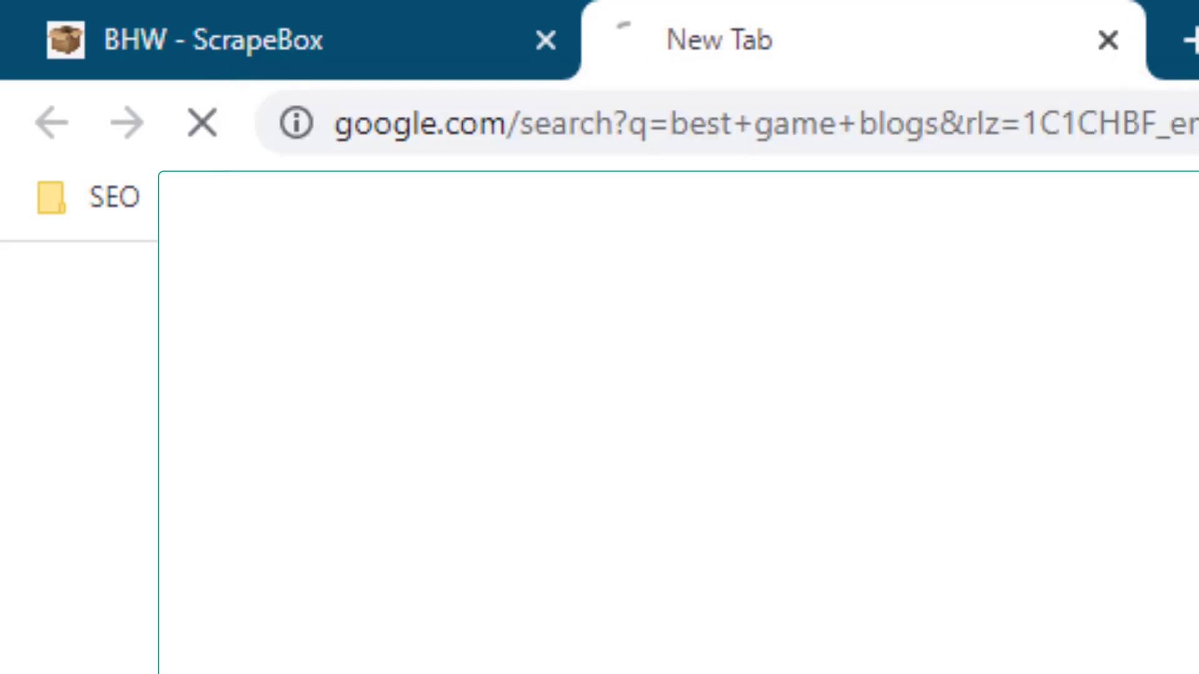
key(ctrl+t)
text(top 1)
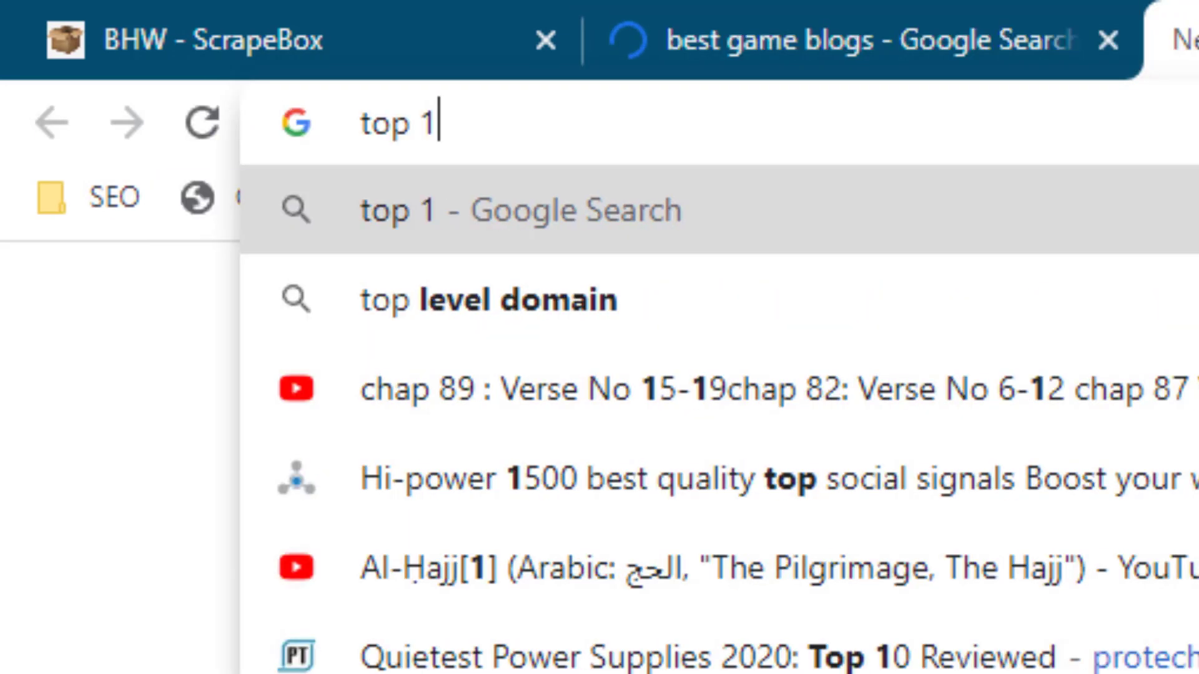
text(00 game )
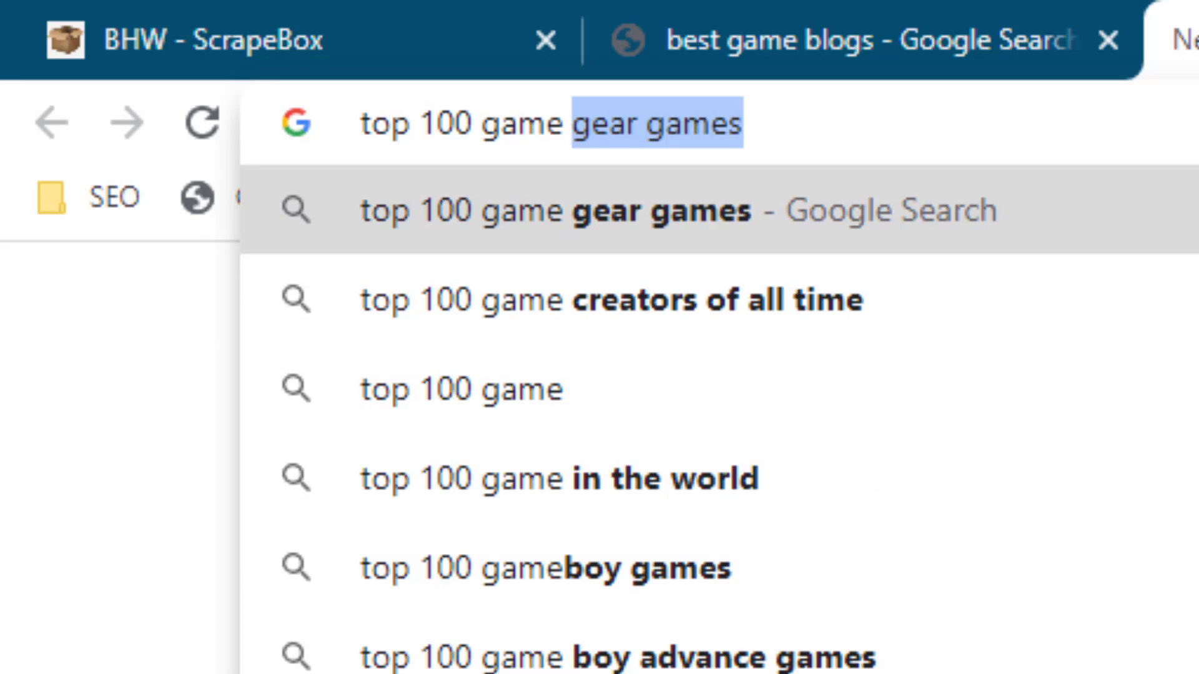
text(blogs)
key(Return)
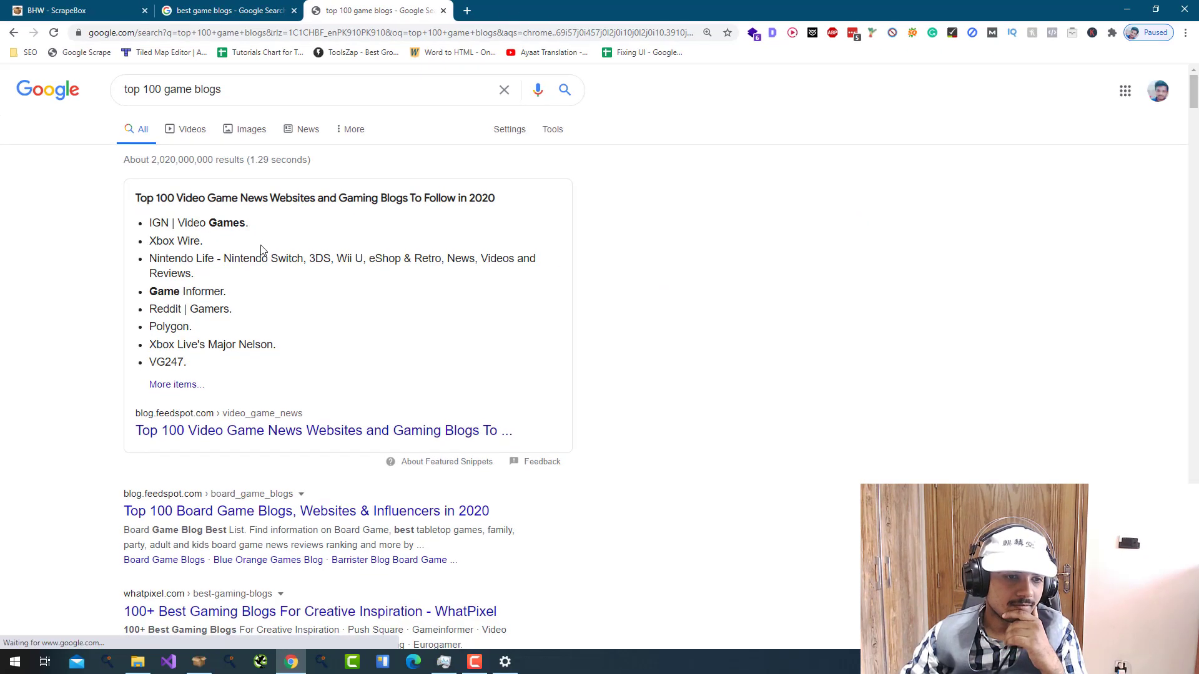
scroll(242, 235, down, 3)
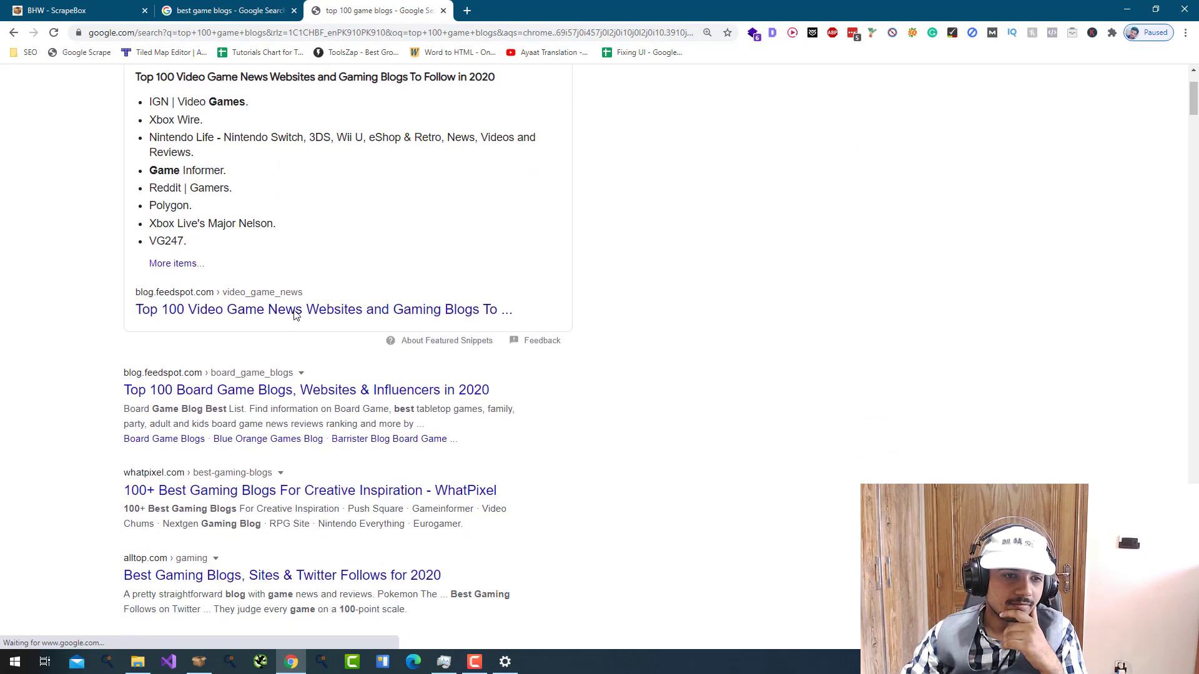
Step: Open the Feedspot, board game and WhatPixel blog lists in tabs, then view Feedspot
middle_click(337, 310)
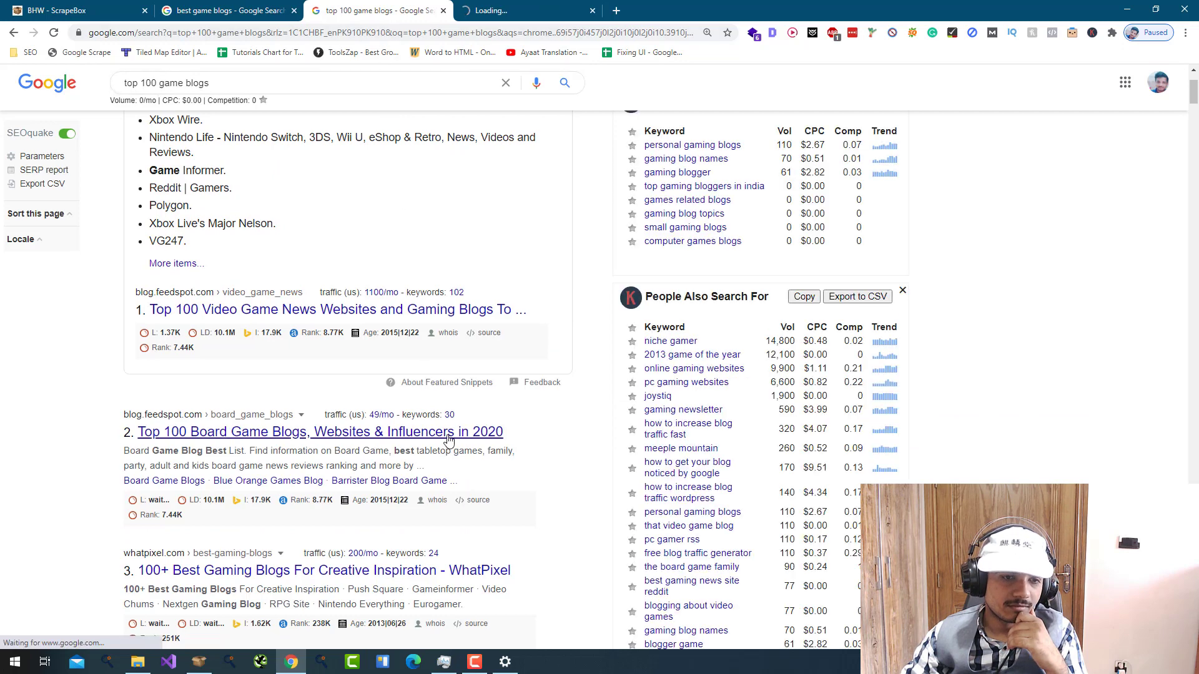
middle_click(323, 431)
middle_click(412, 570)
scroll(412, 563, down, 2)
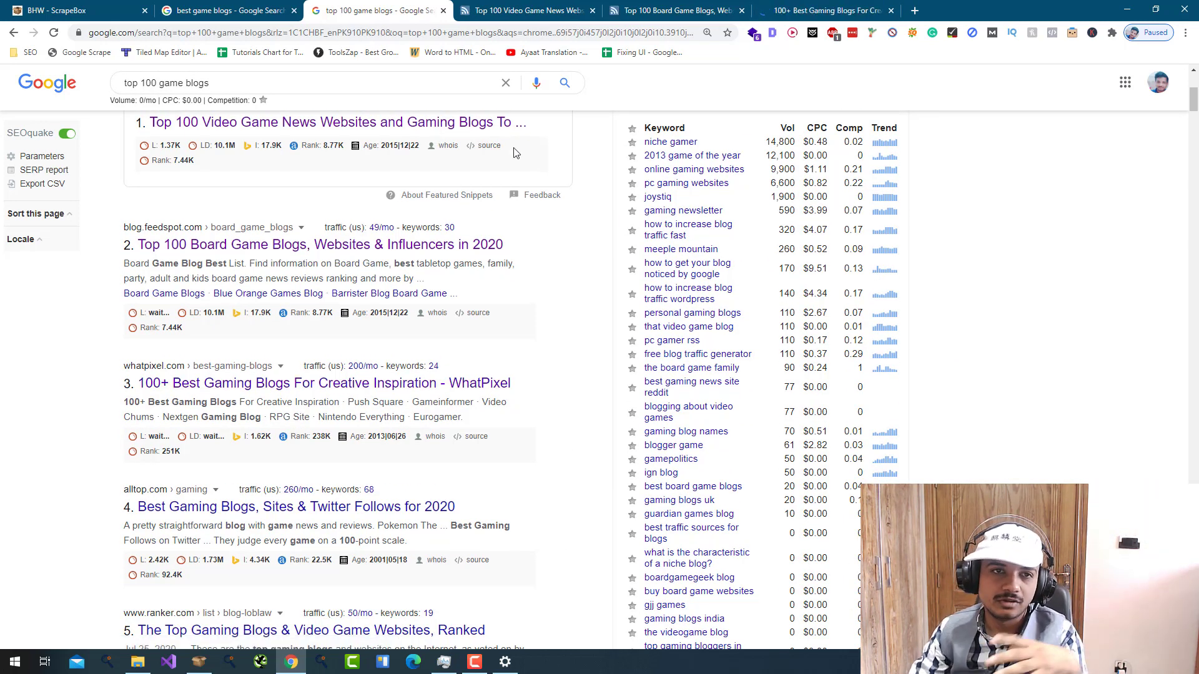
middle_click(399, 6)
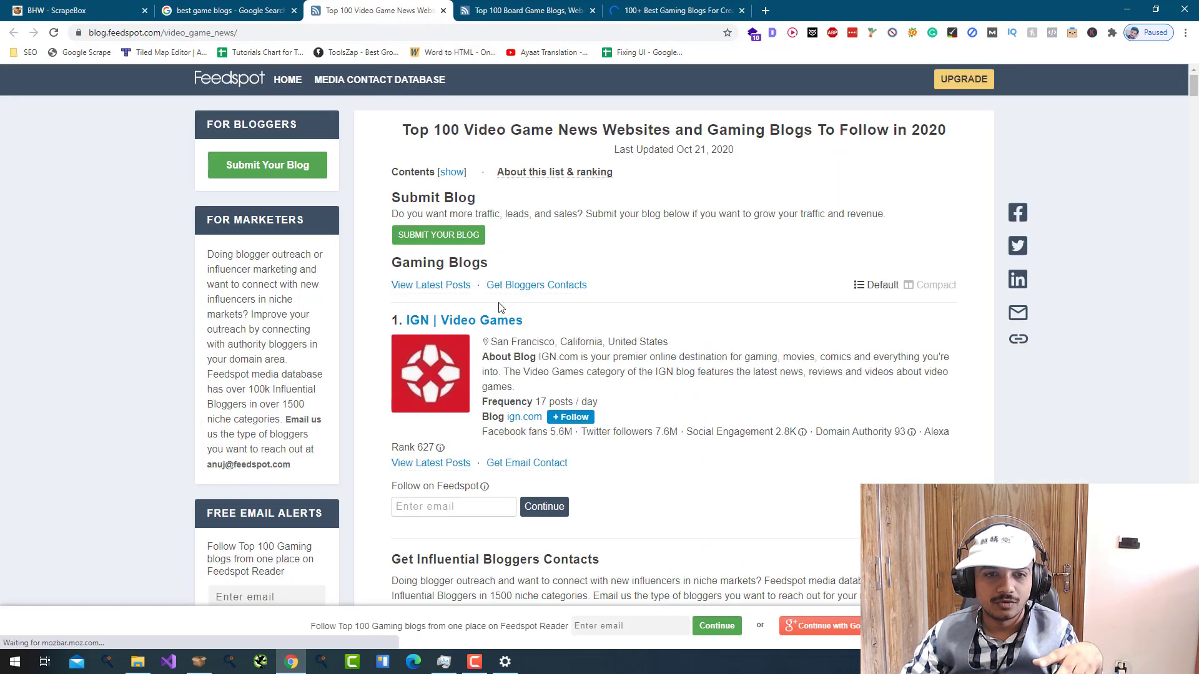
key(ctrl+shift+Tab)
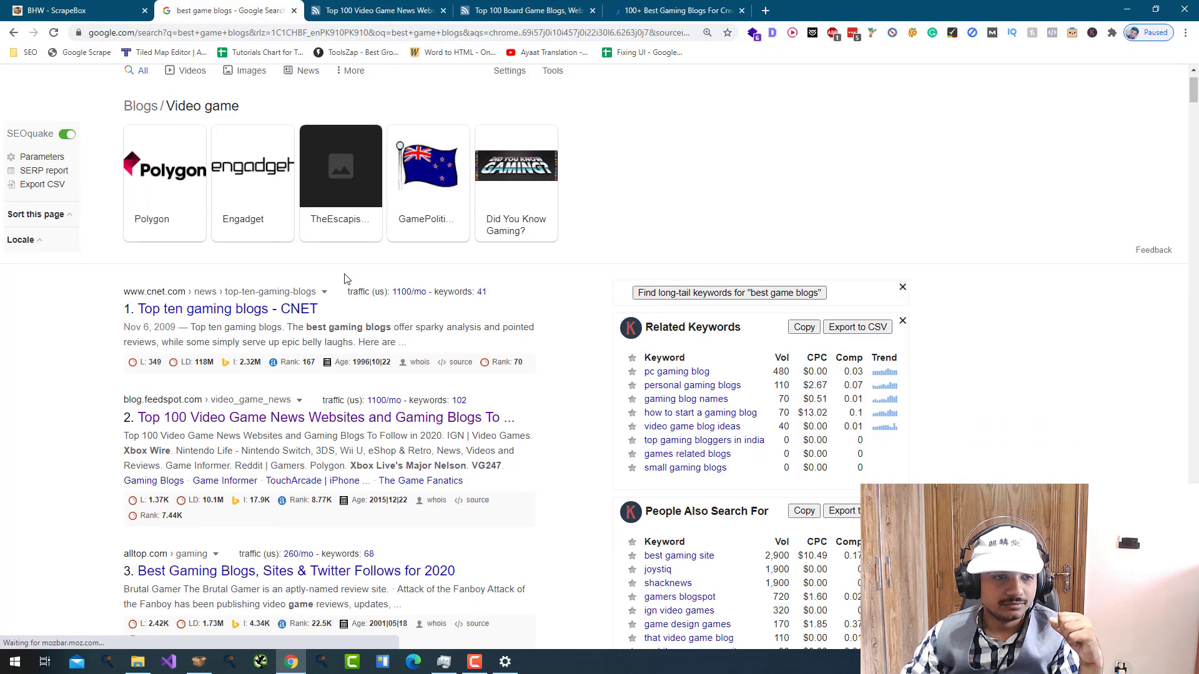
key(ctrl+Tab)
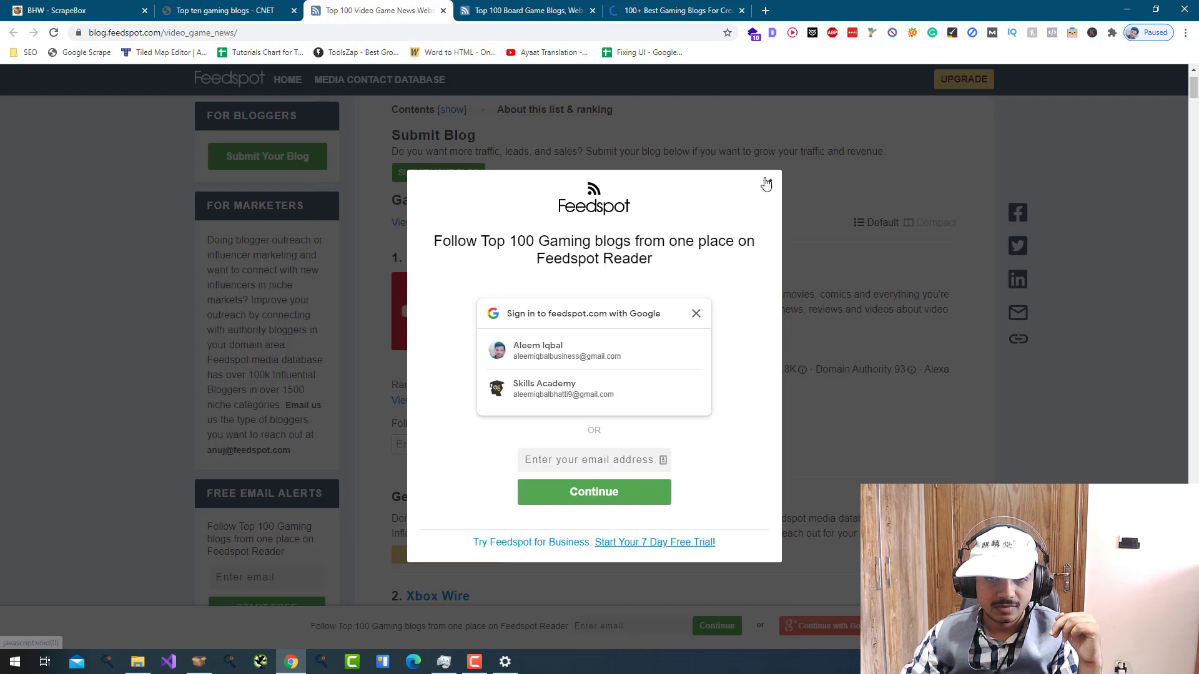
Step: Dismiss the Feedspot popup and create an empty Seed Domains.txt file on the desktop
click(767, 183)
click(1128, 10)
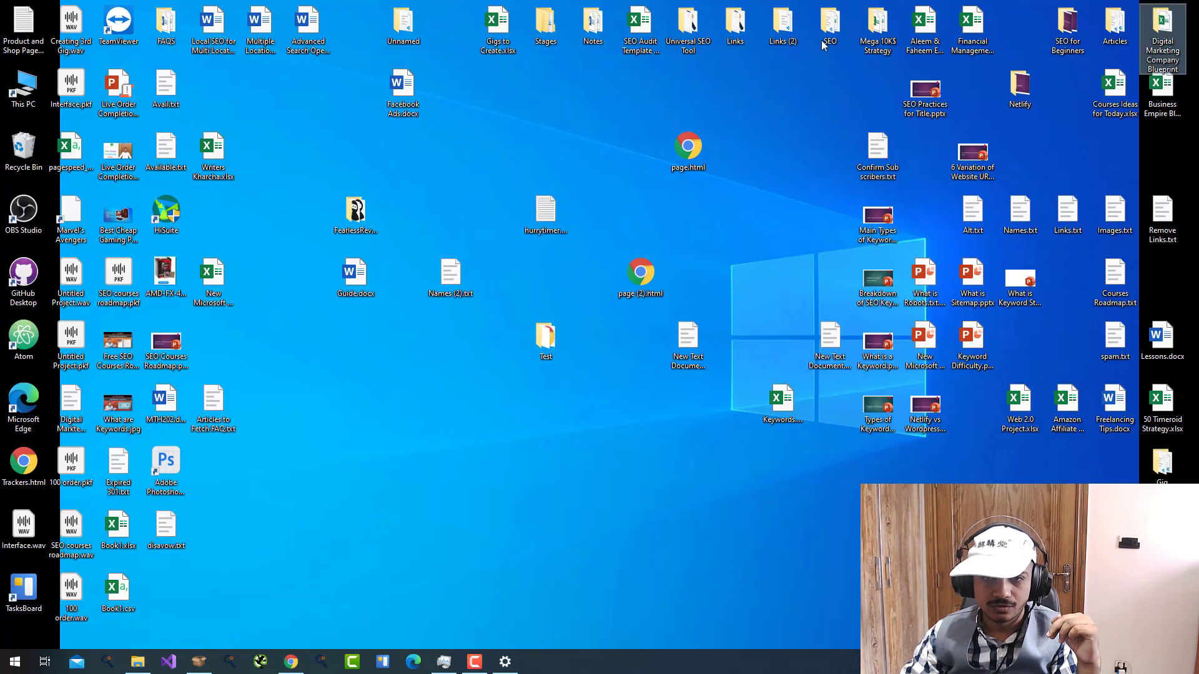
right_click(799, 79)
mouse_move(731, 348)
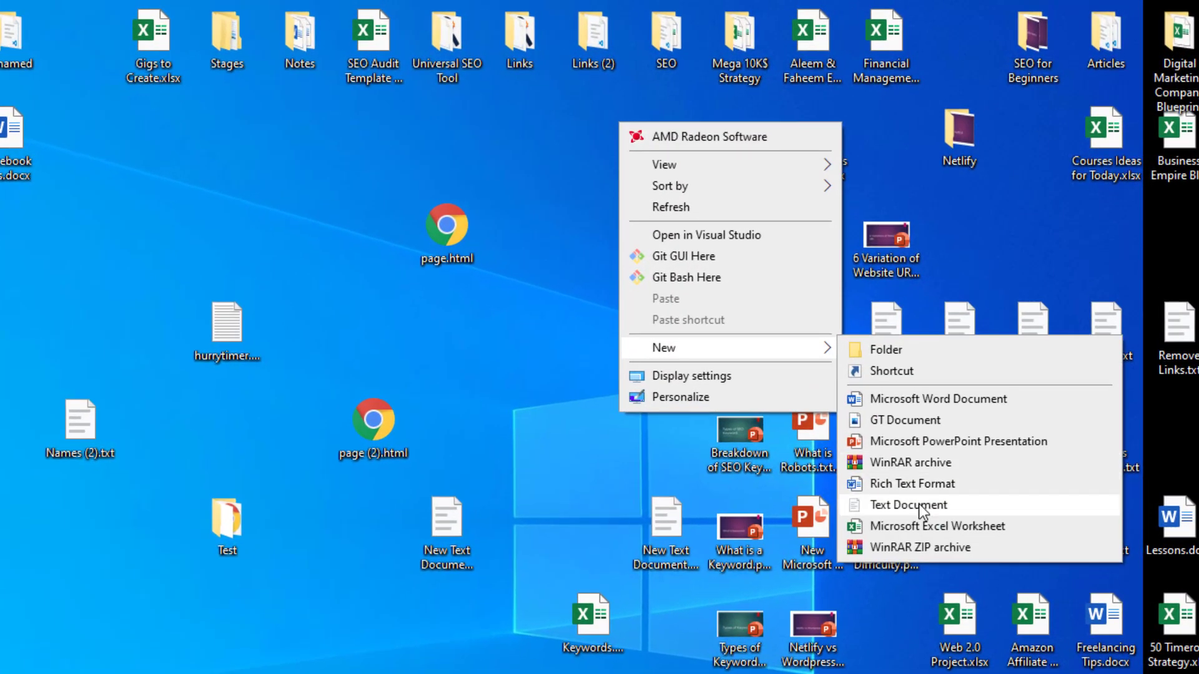
click(920, 504)
key(Return)
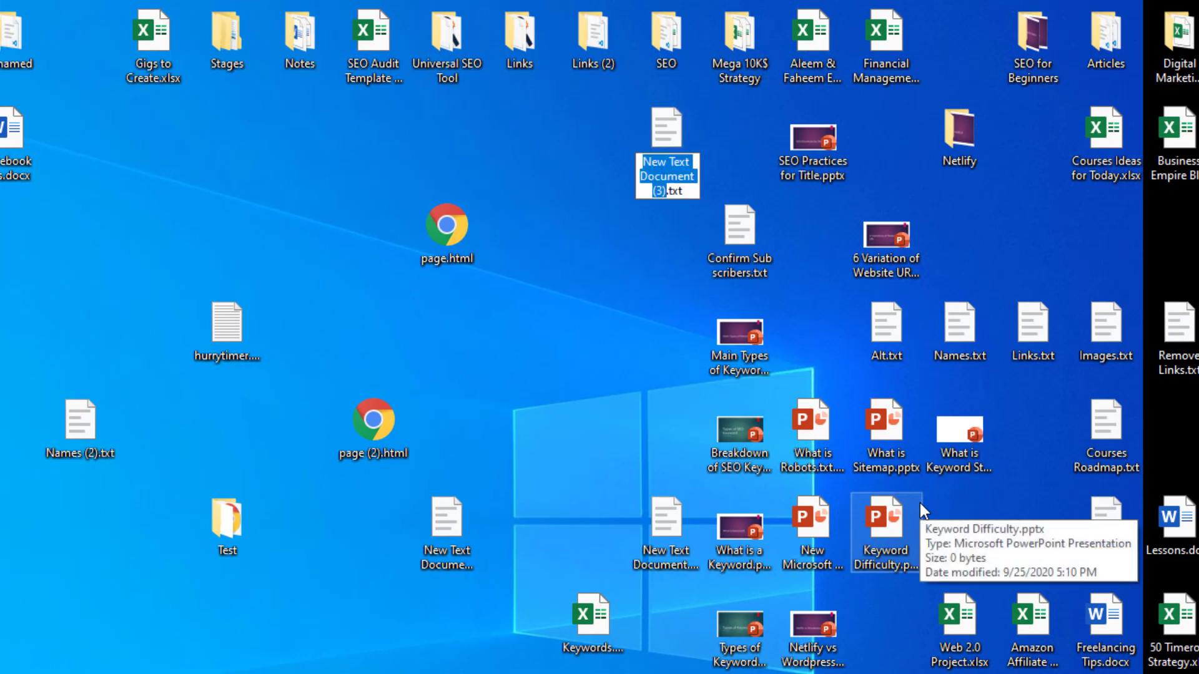
text(Seed Dom)
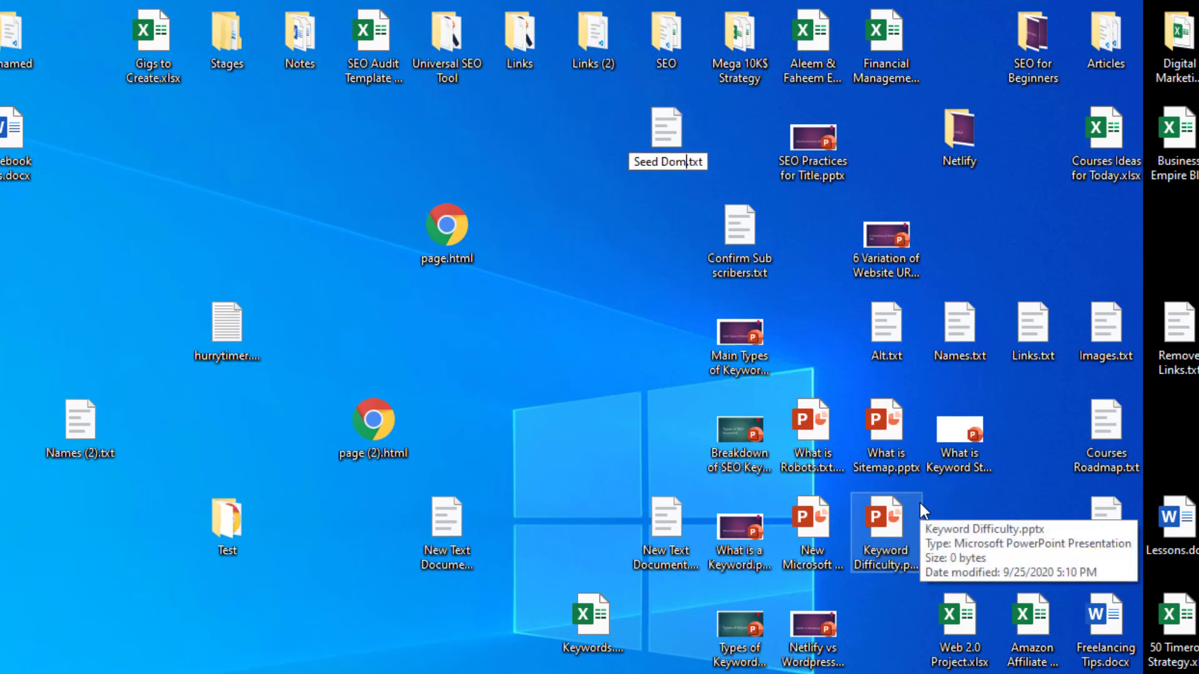
text(ains)
key(Return)
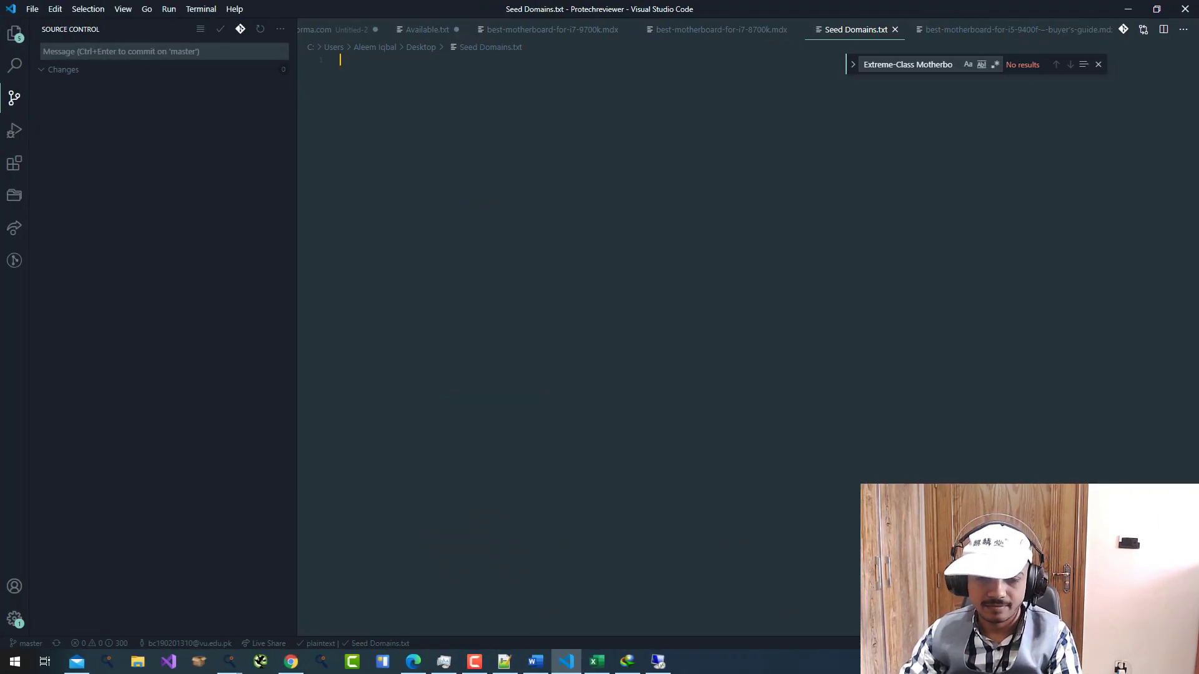
Step: Copy ign.com and news.xbox.com/en-us from Feedspot into Seed Domains.txt
key(alt+Tab)
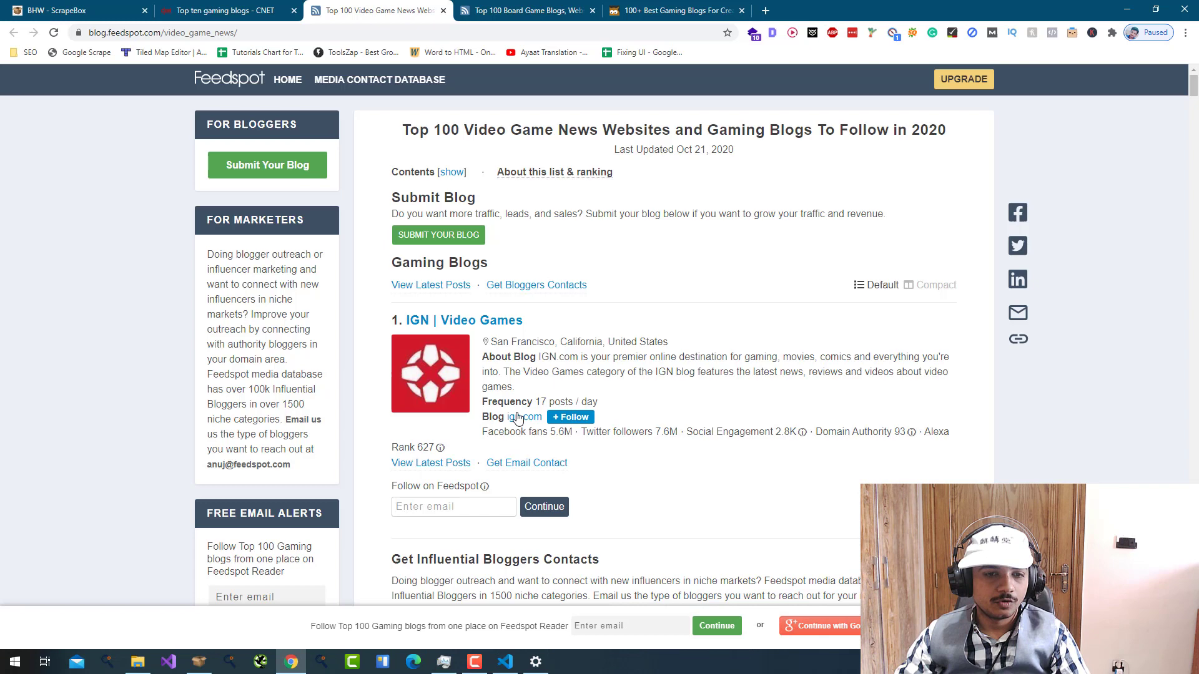
drag(506, 416, 543, 416)
key(ctrl+c)
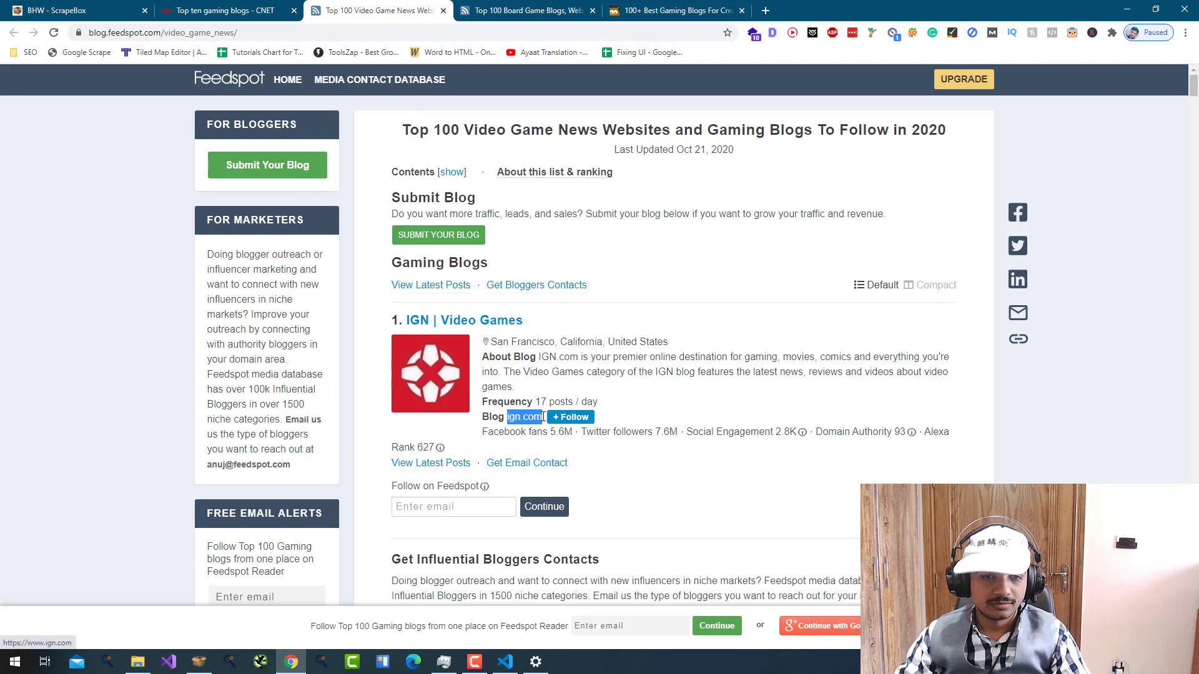
click(506, 662)
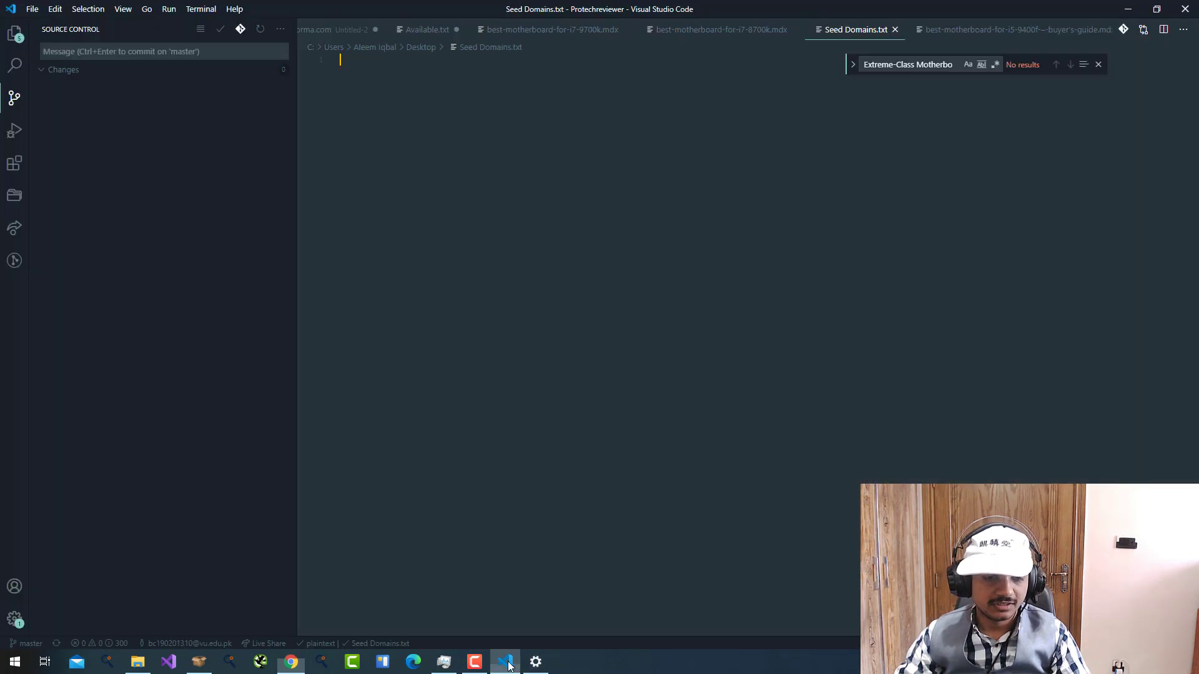
key(ctrl+v)
key(alt+Tab)
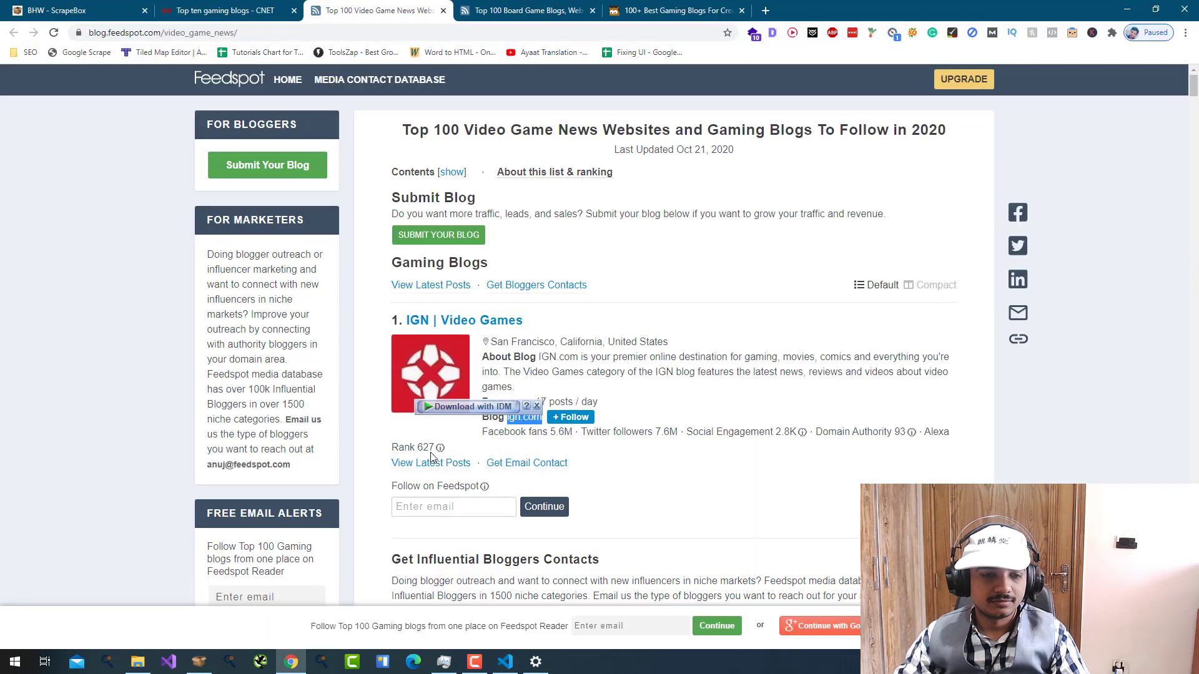
scroll(463, 444, down, 3)
scroll(463, 445, down, 1)
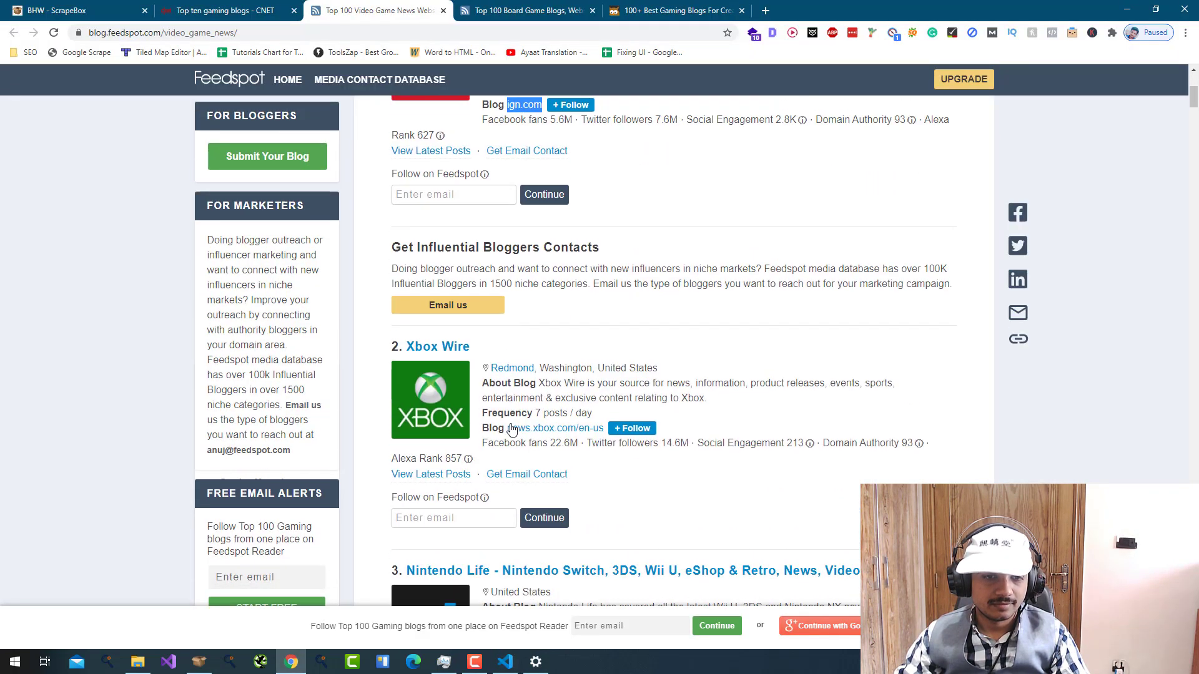
drag(507, 428, 602, 427)
key(ctrl+c)
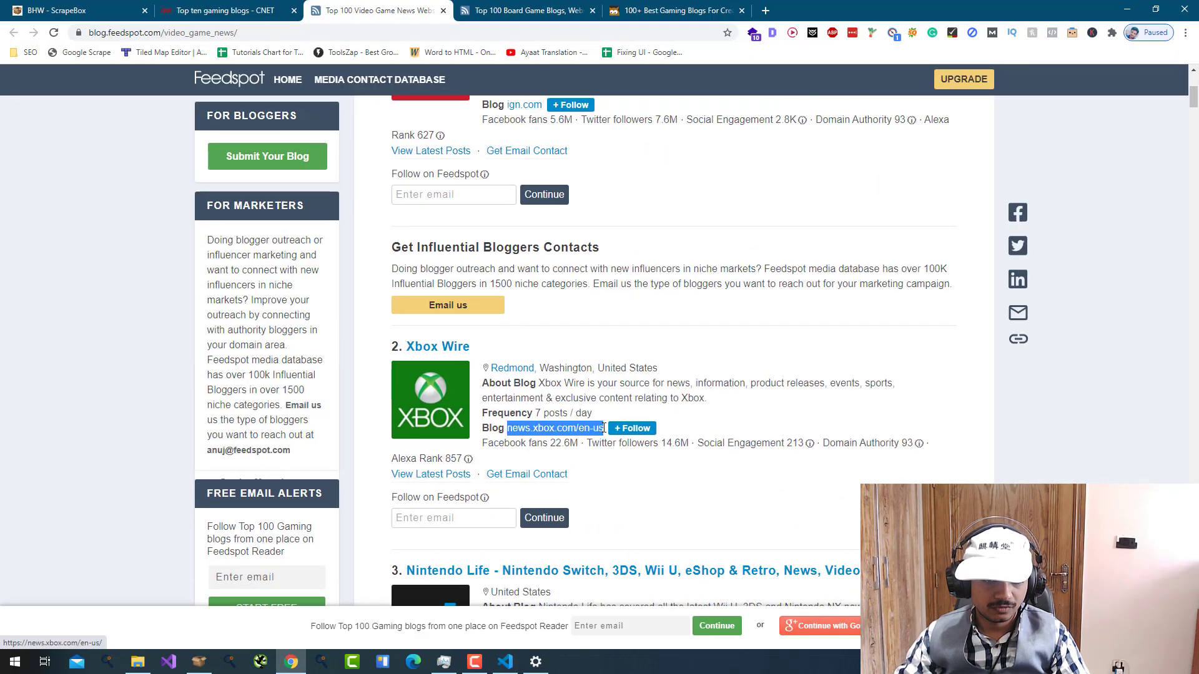
key(alt+Tab)
key(alt+Tab)
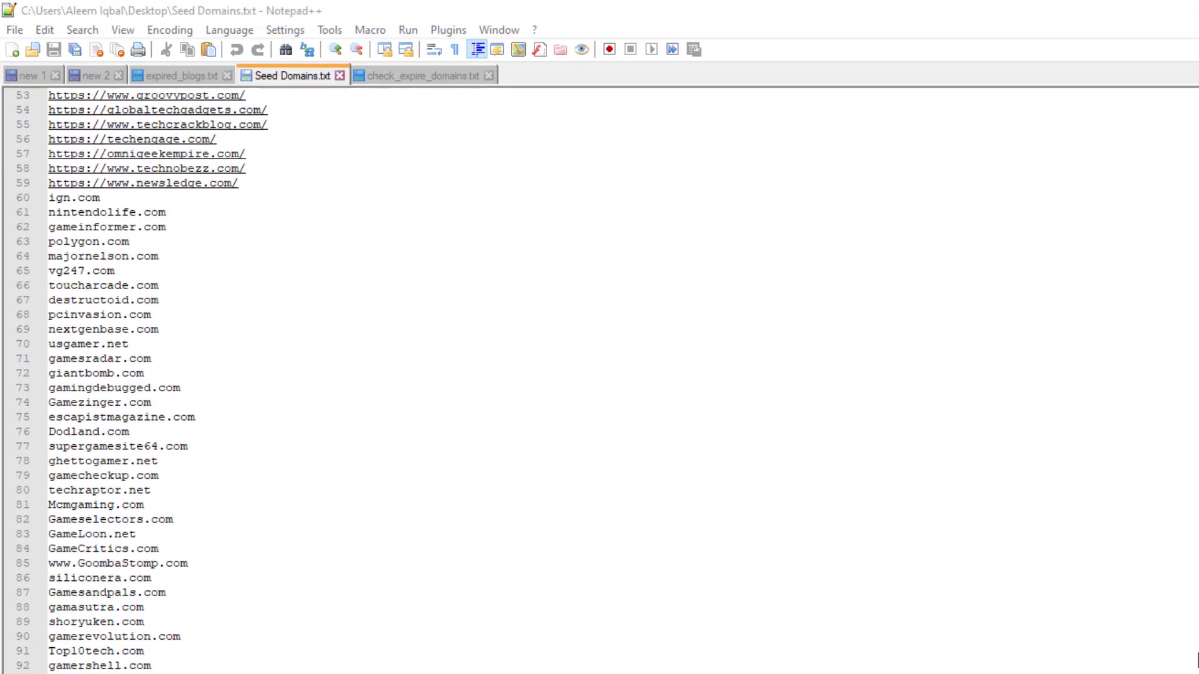
scroll(593, 504, up, 5)
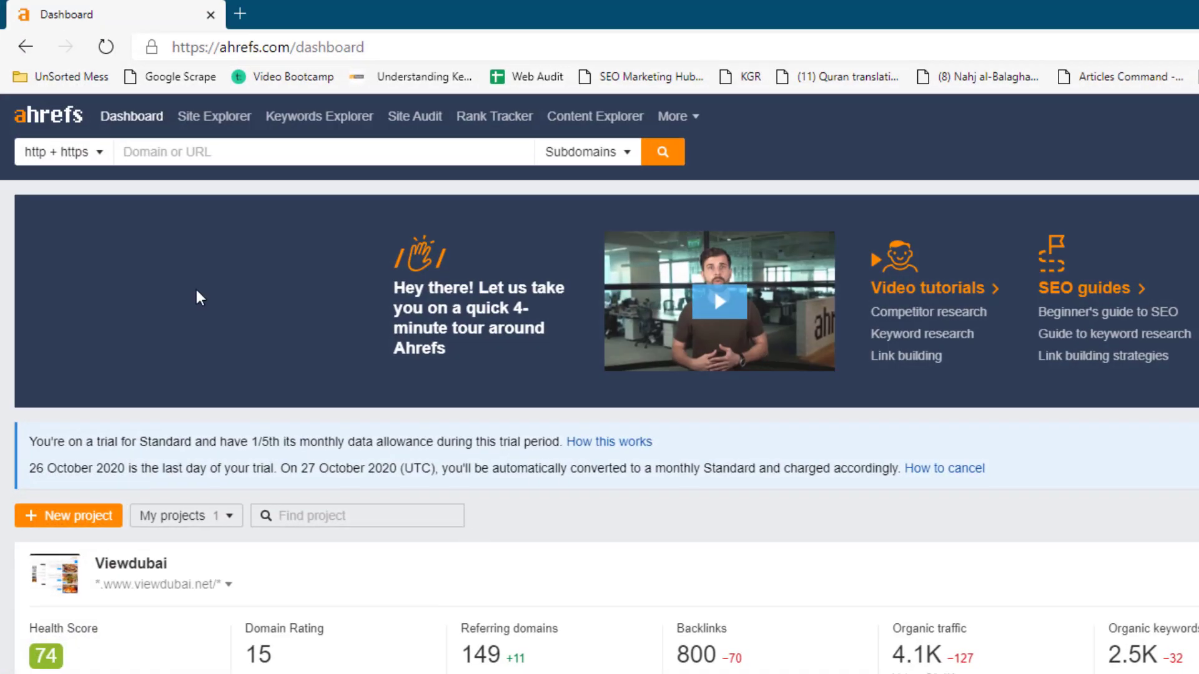
key(alt+Tab)
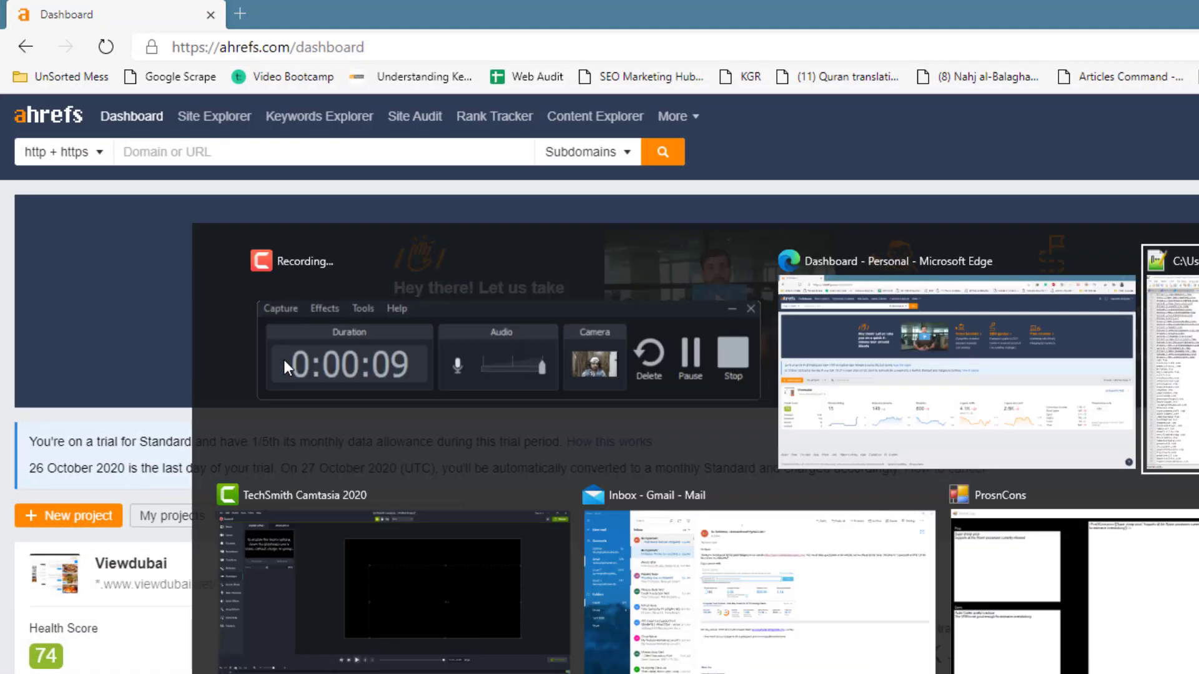
scroll(283, 357, up, 10)
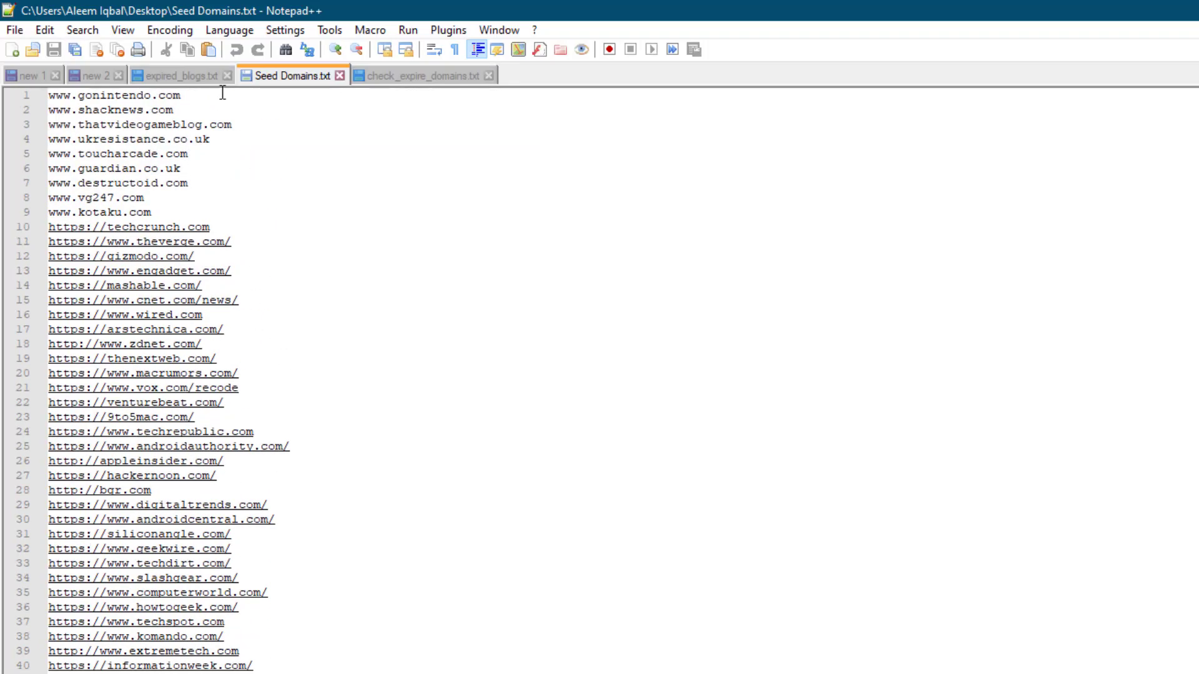
drag(222, 93, 5, 51)
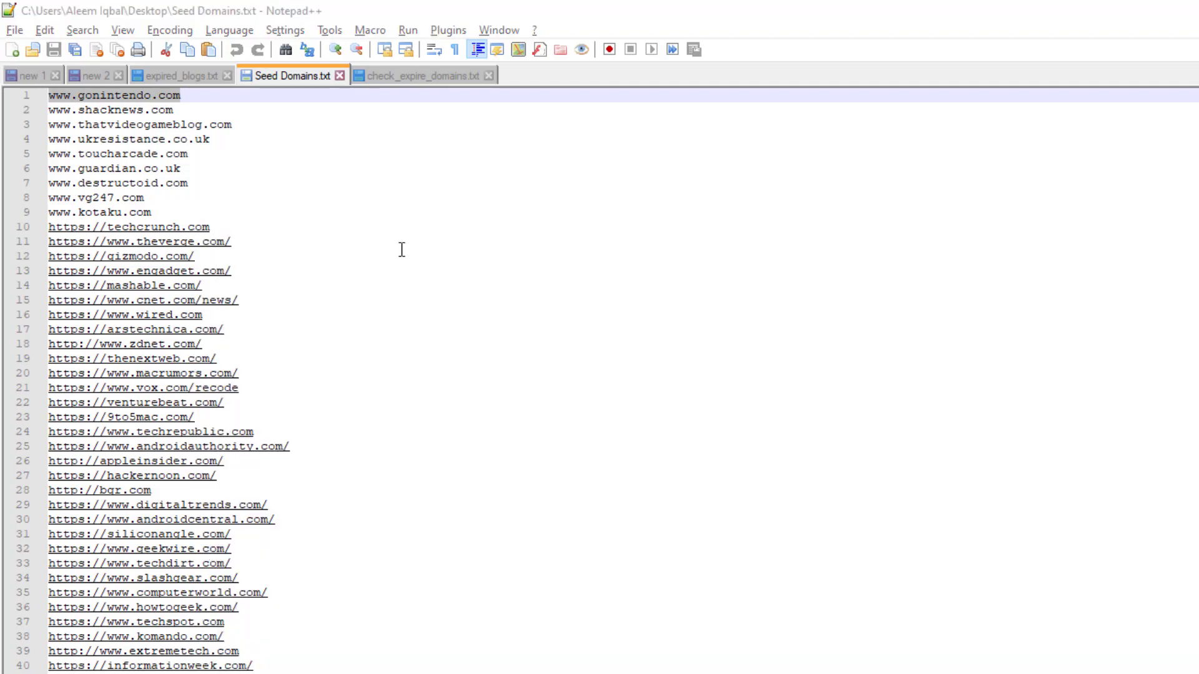
key(alt+Tab)
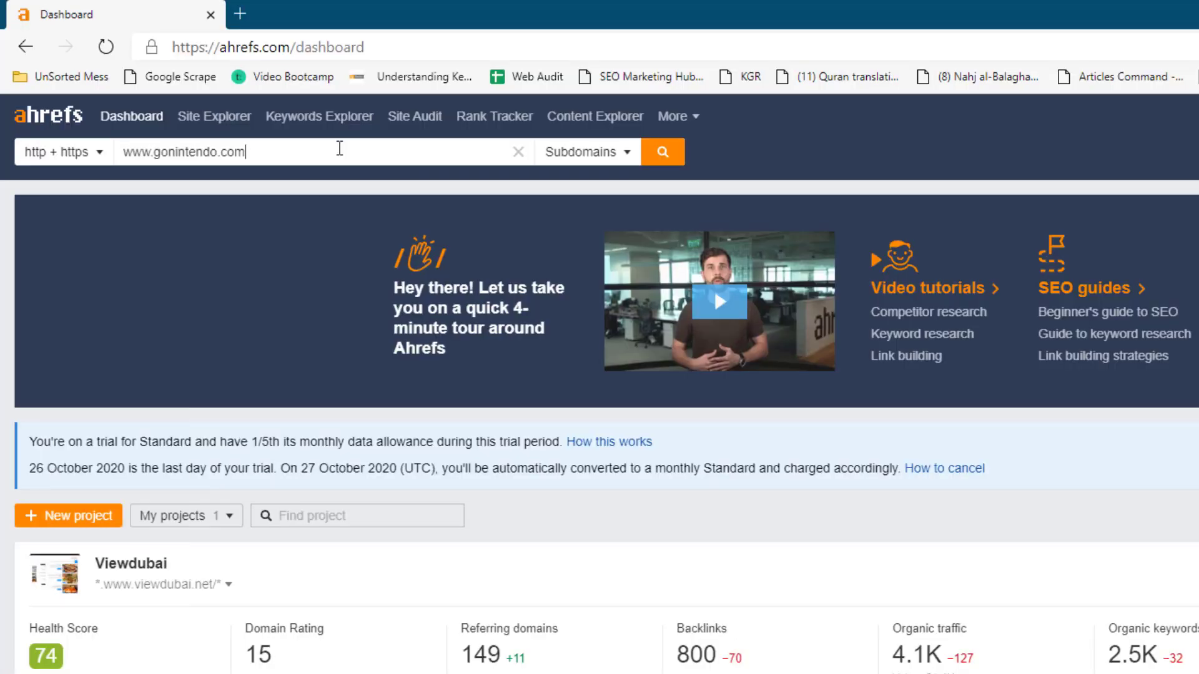
key(Return)
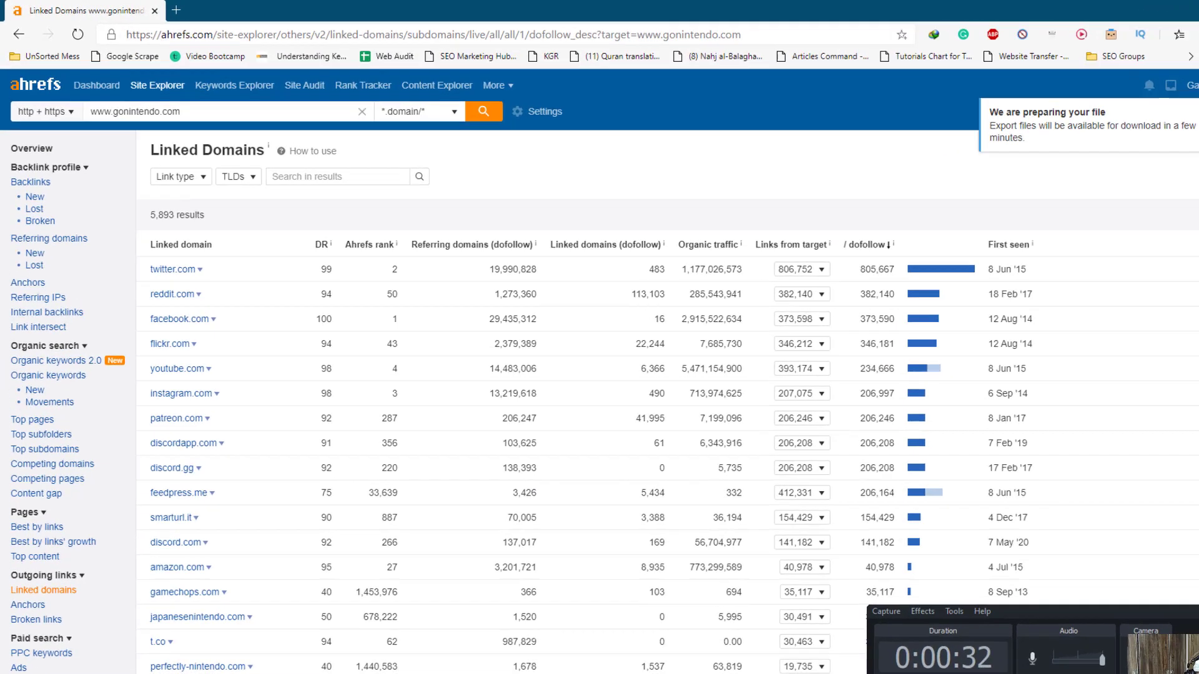
click(444, 662)
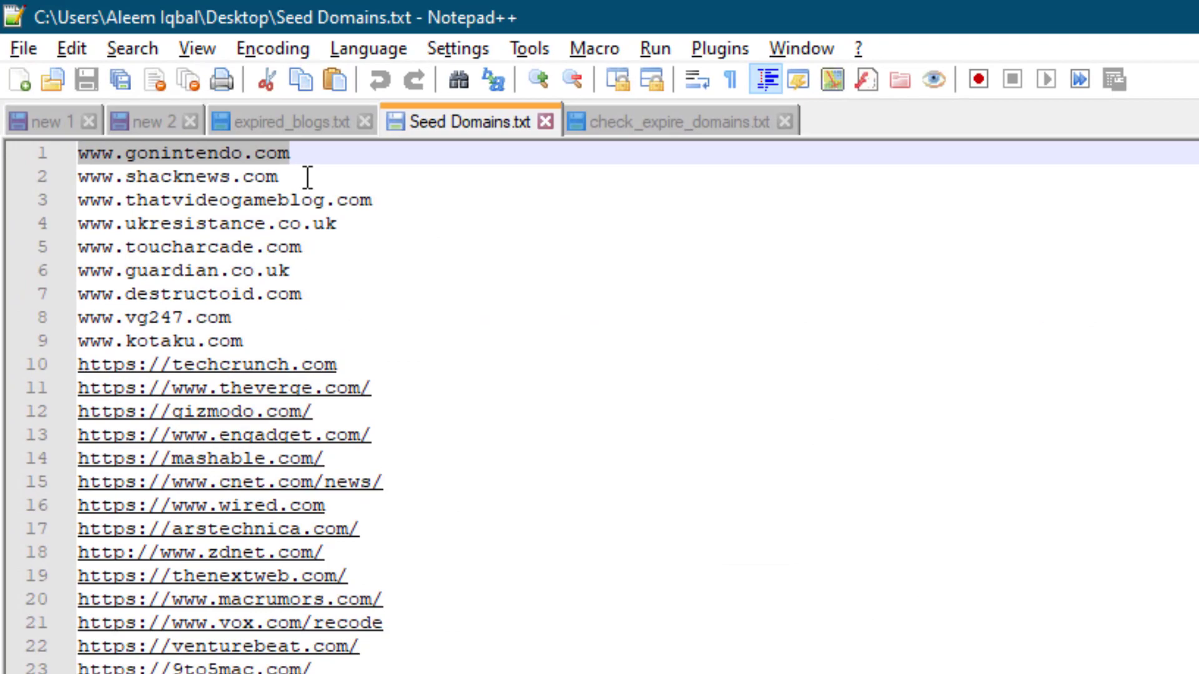
drag(290, 152, 3, 162)
click(10, 178)
key(ctrl+c)
key(alt+Tab)
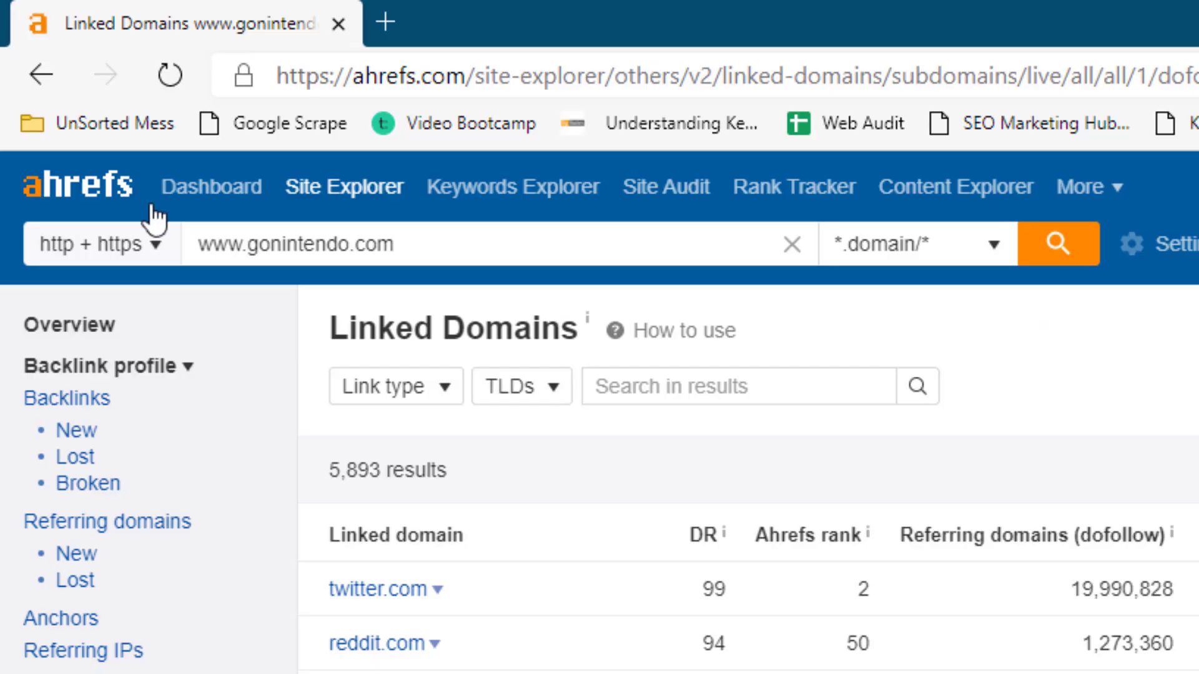
double_click(319, 244)
key(ctrl+v)
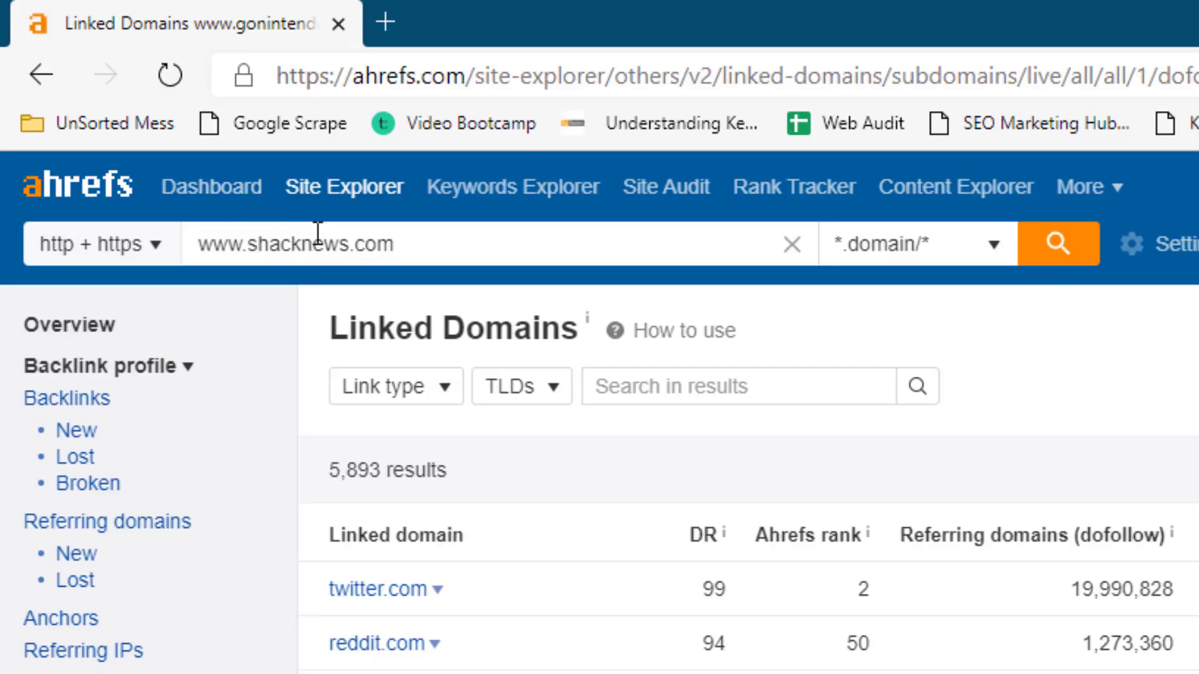
key(Return)
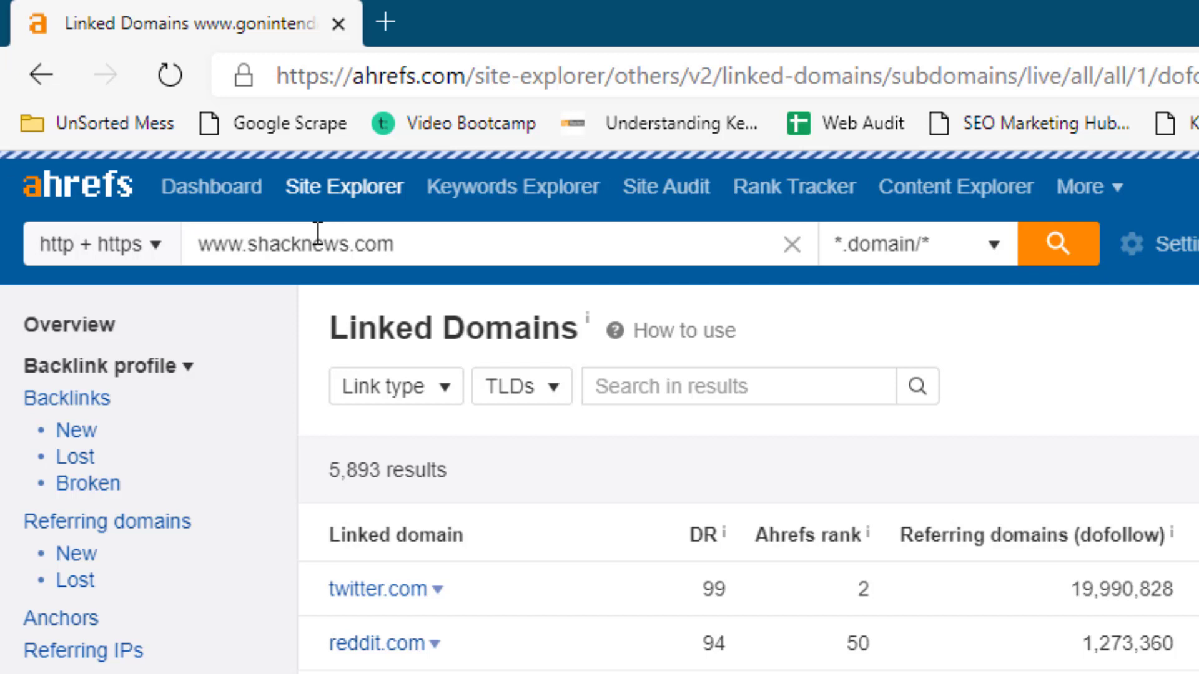
Step: Start a full CSV export of all 14,577 shacknews linked-domain rows
key(alt+Tab)
key(alt+Tab)
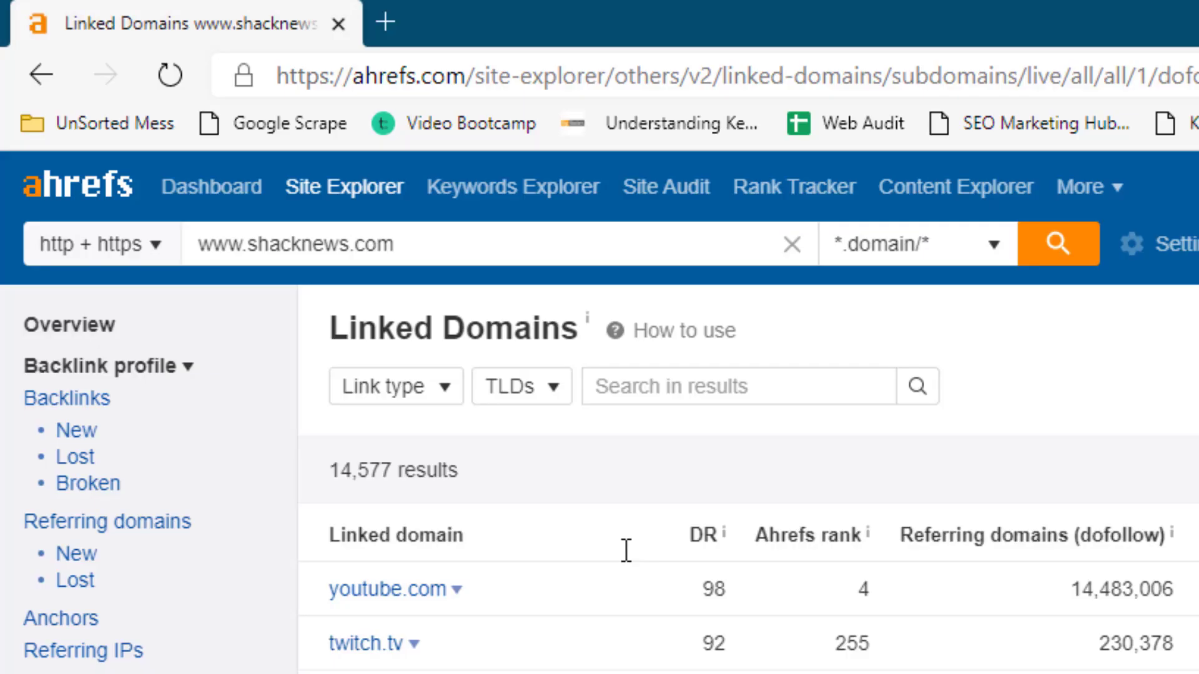
scroll(626, 551, down, 5)
scroll(647, 587, up, 5)
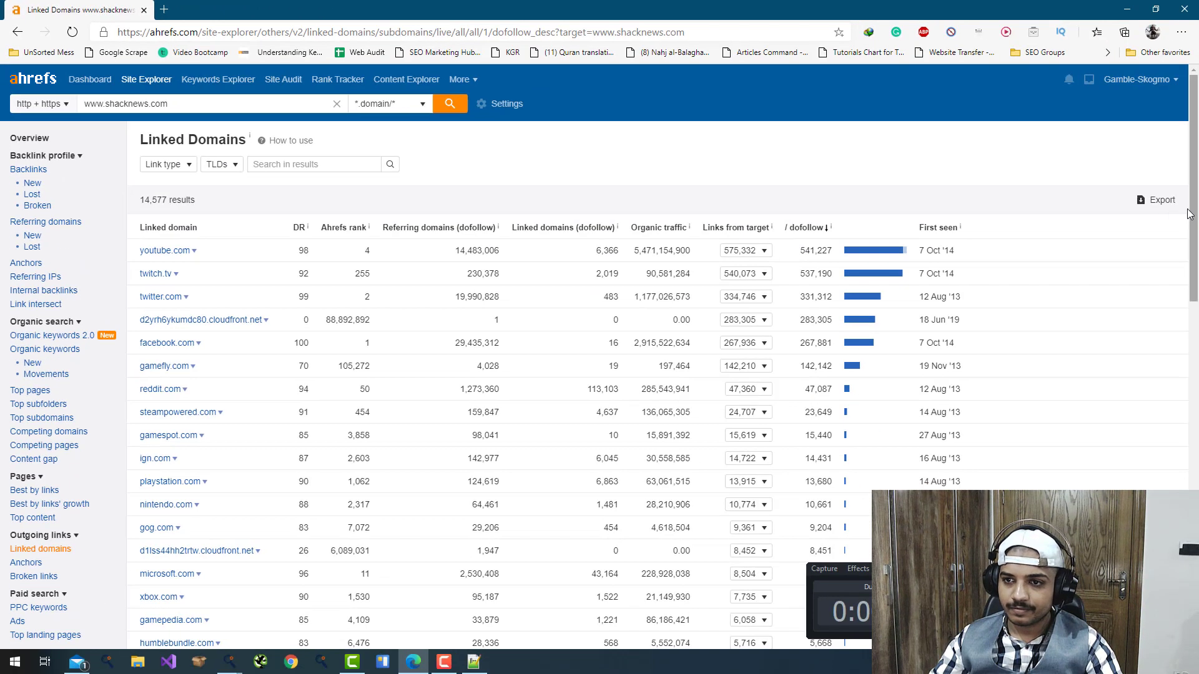
click(1158, 200)
click(583, 306)
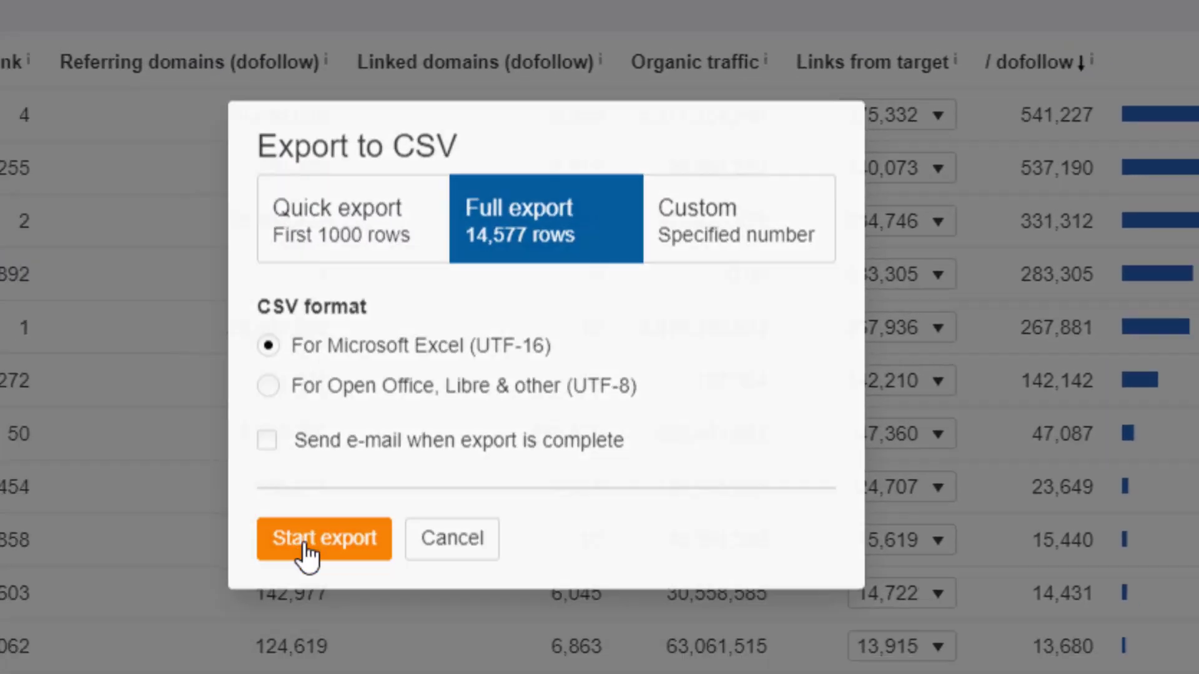
click(277, 574)
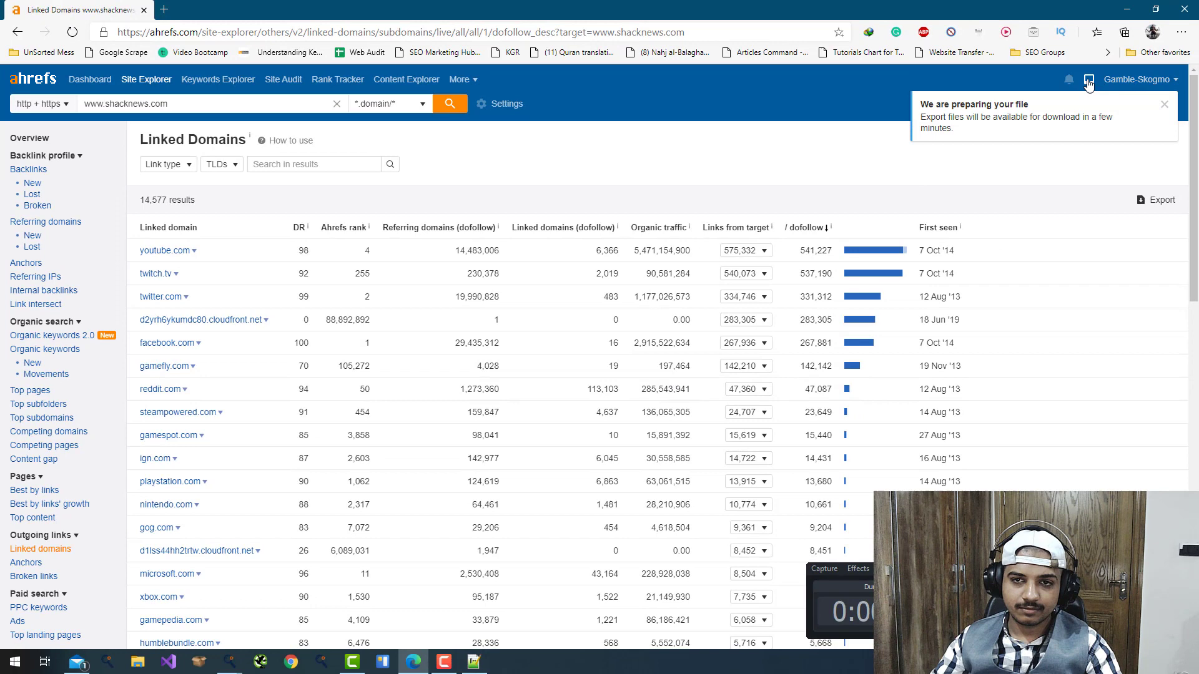
key(alt+Tab)
click(191, 86)
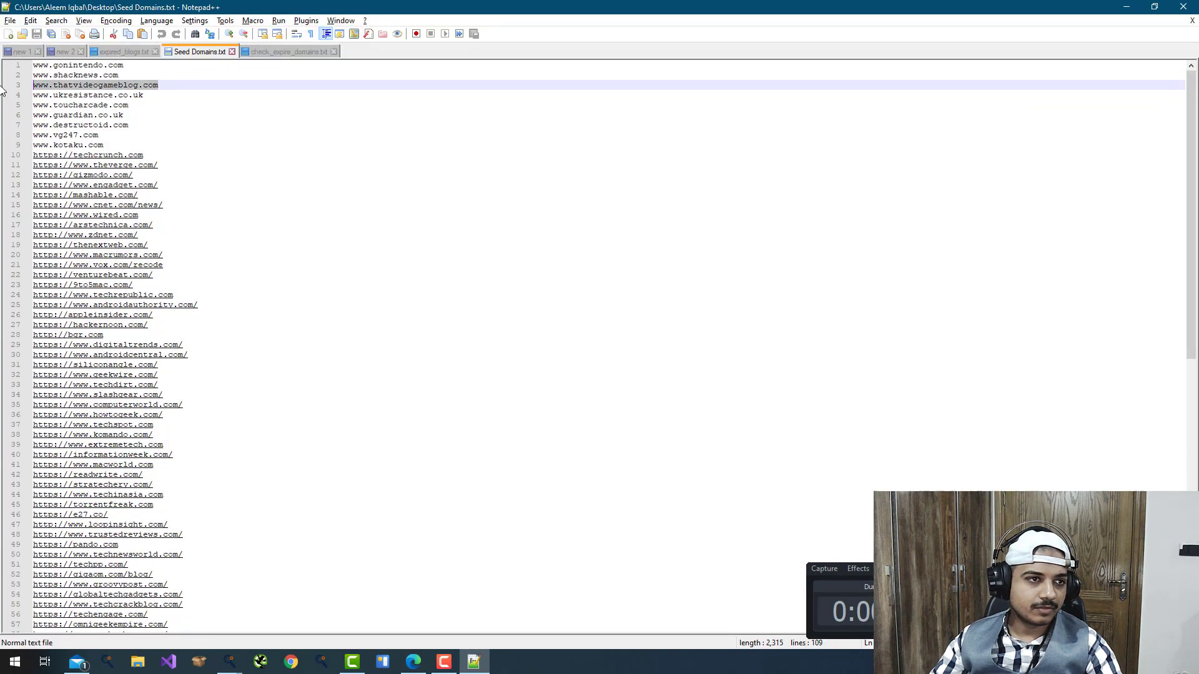
key(ctrl+c)
key(alt+Tab)
key(ctrl+v)
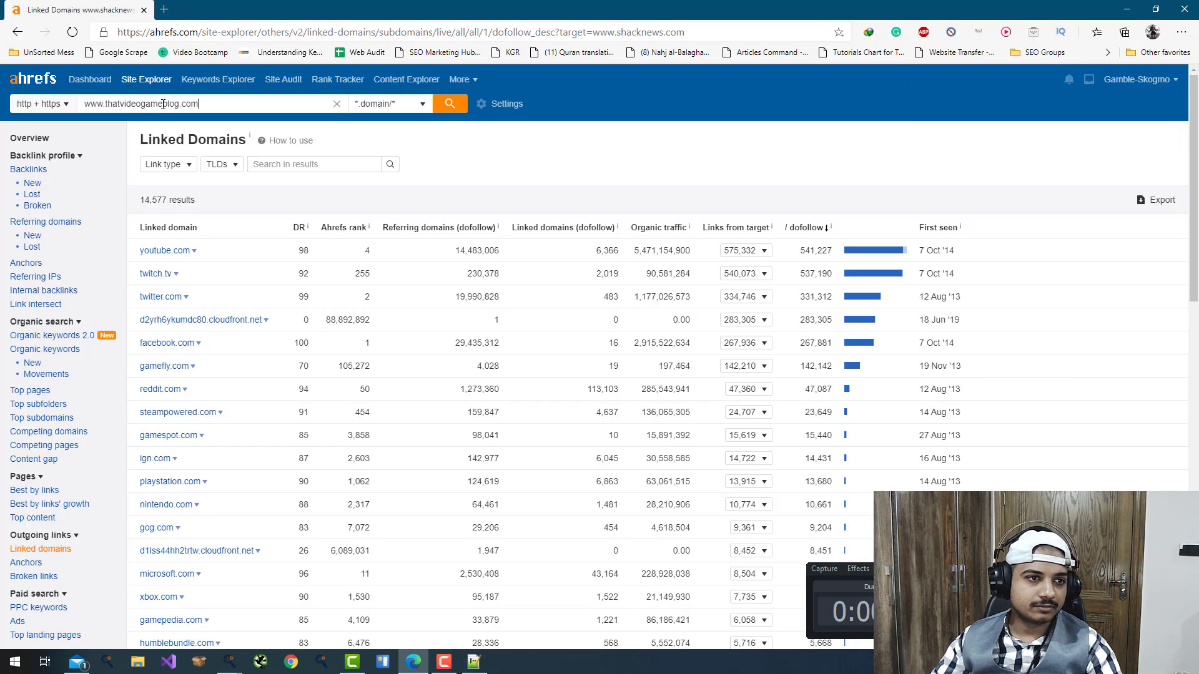
key(Return)
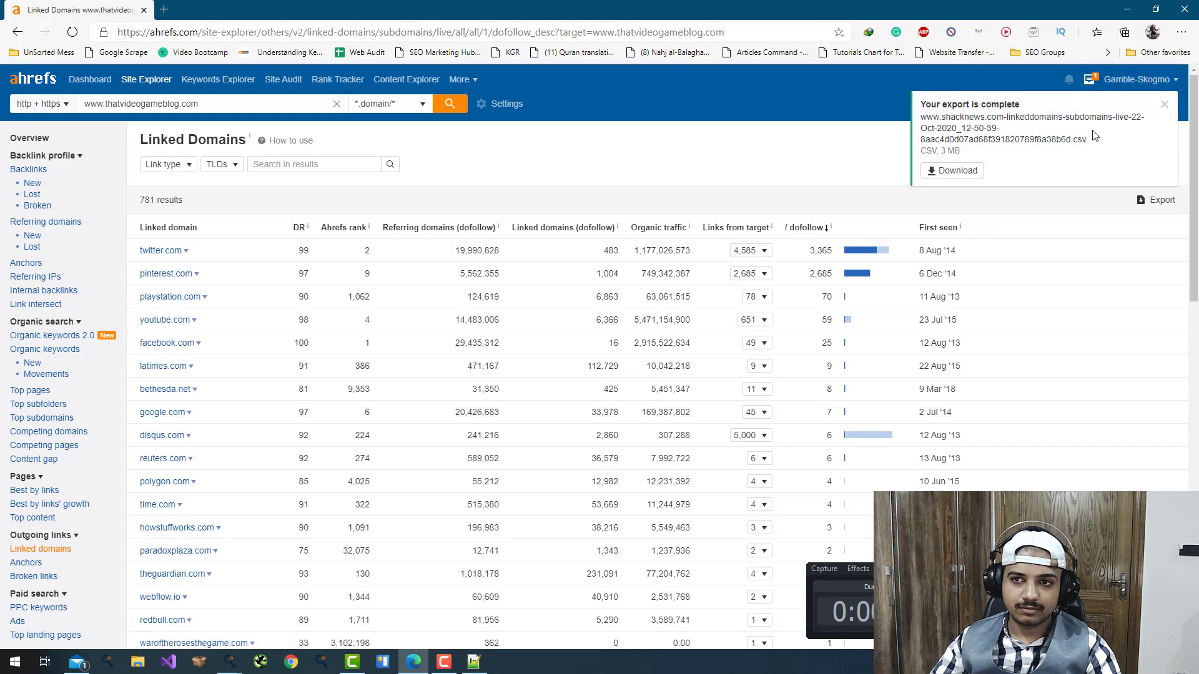
Step: Download the shacknews CSV and start a full export of thatvideogameblog's 781 rows
click(981, 171)
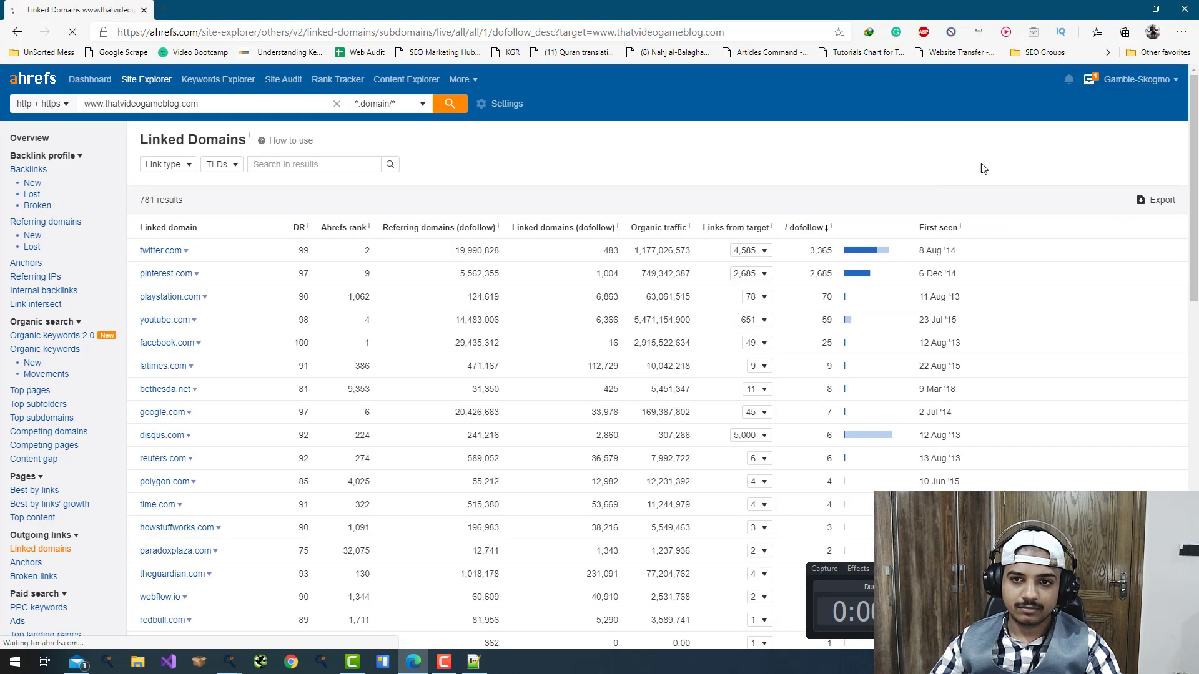
click(1157, 200)
click(582, 287)
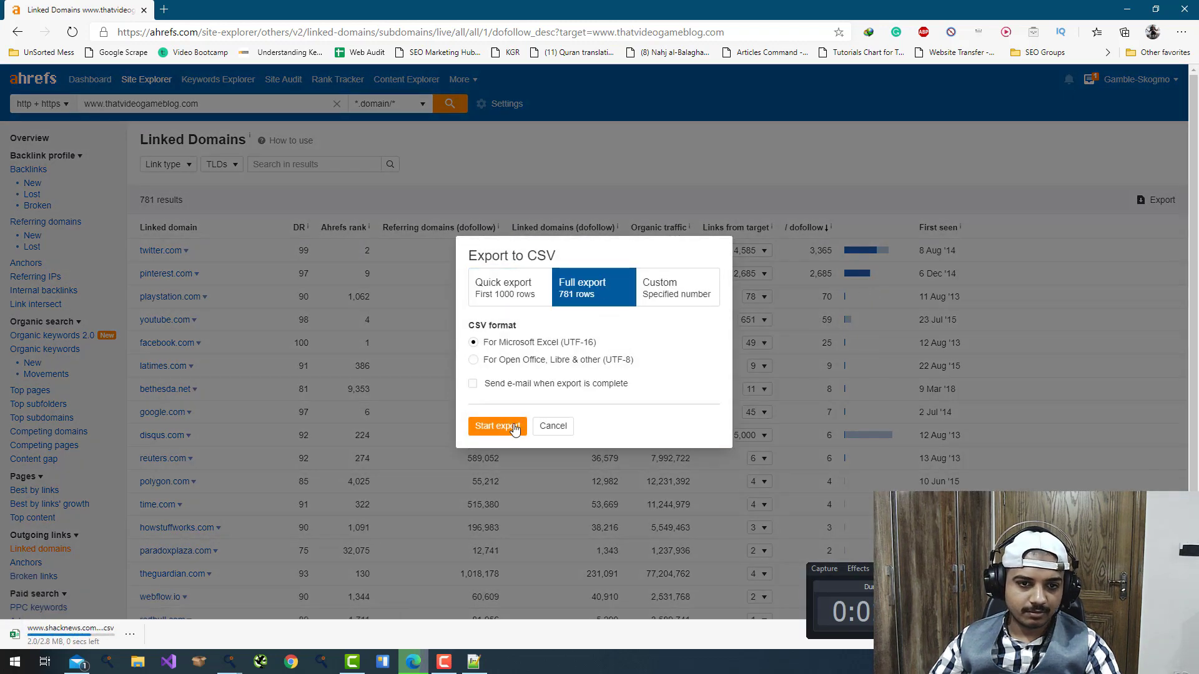
click(499, 429)
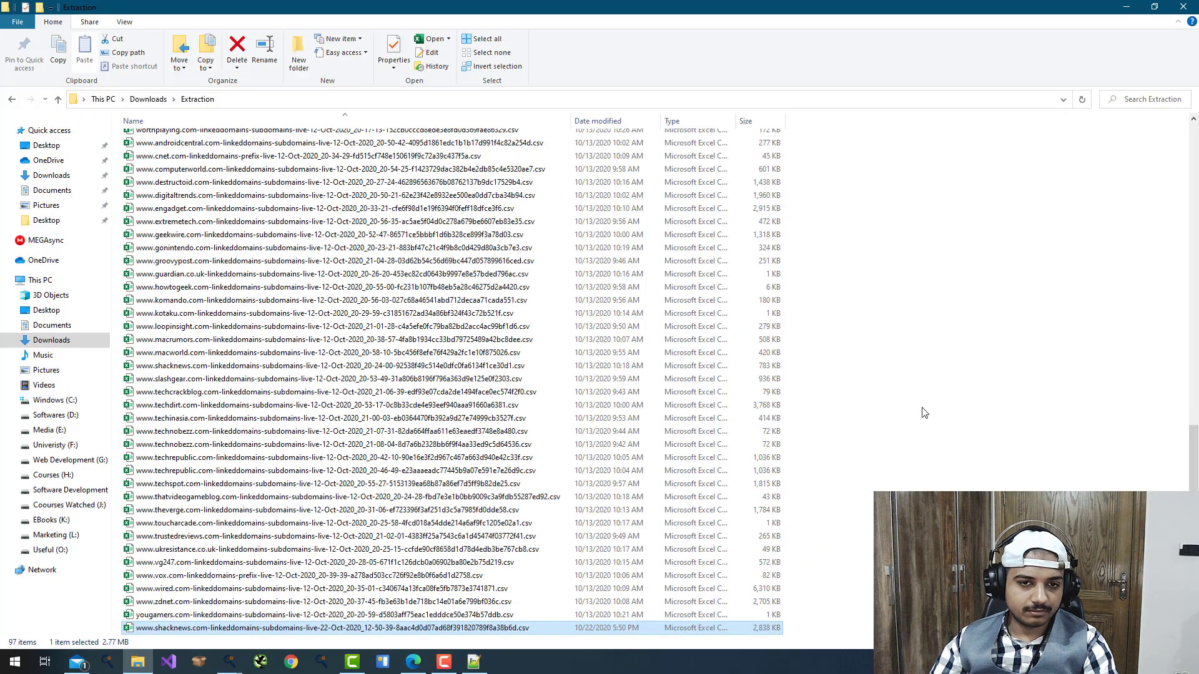
scroll(923, 413, up, 5)
scroll(923, 413, up, 3)
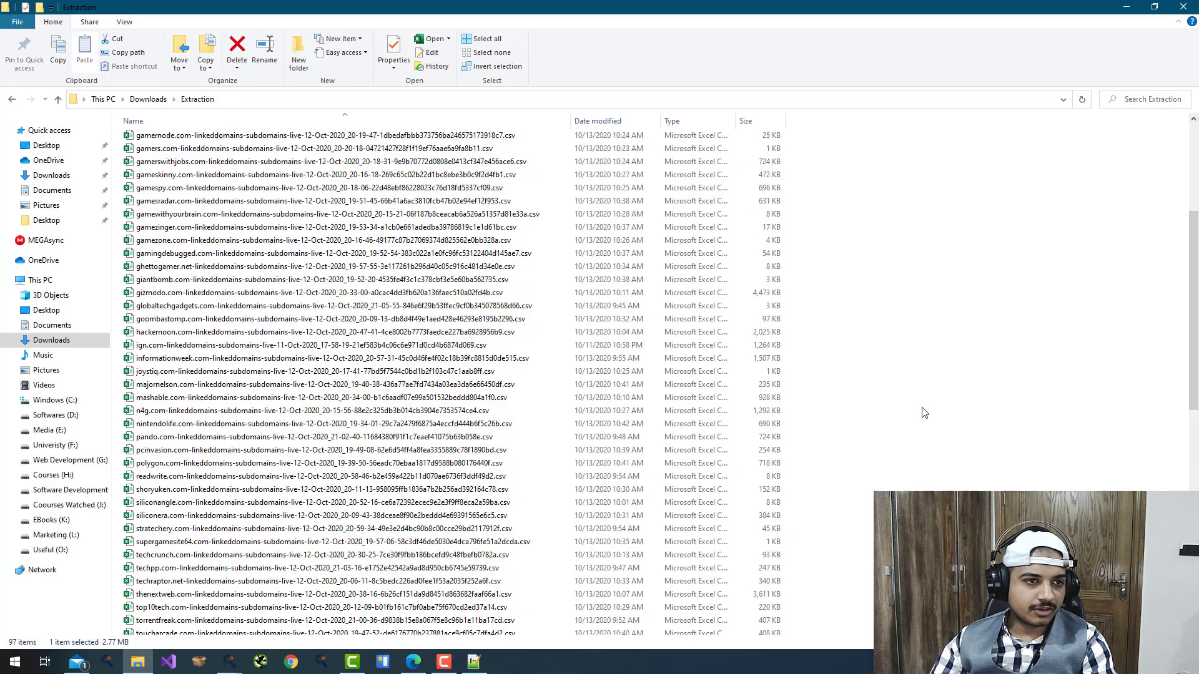
scroll(923, 412, down, 5)
scroll(923, 412, down, 5)
scroll(923, 413, down, 3)
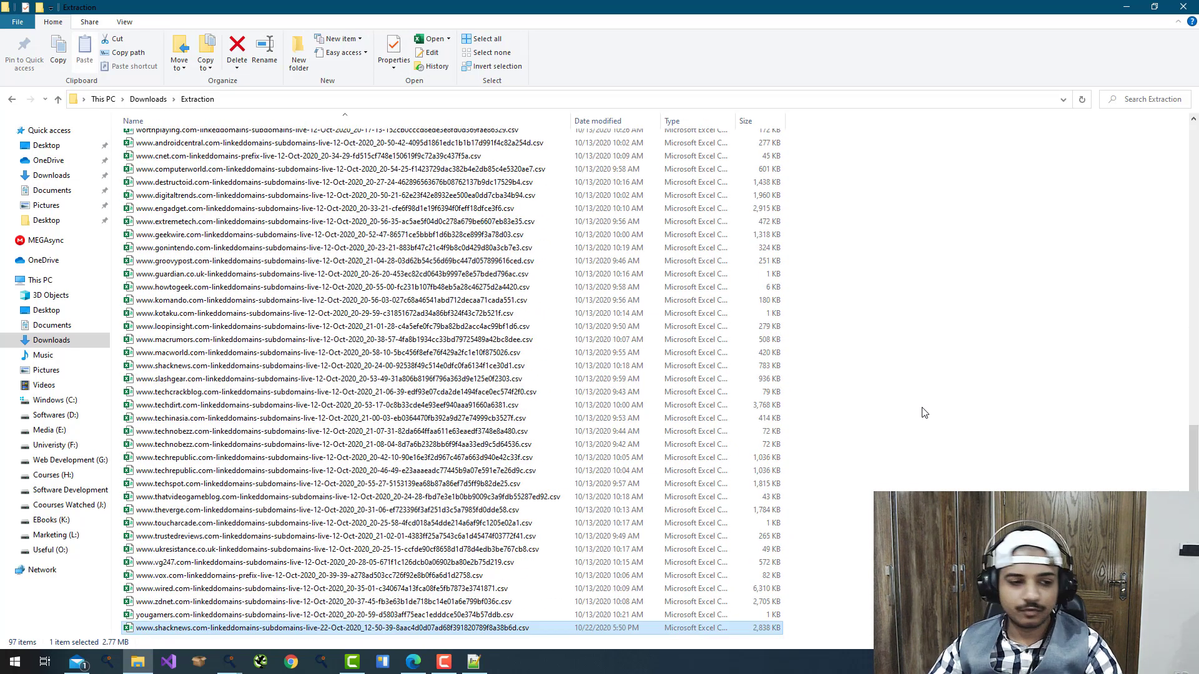
key(ctrl+a)
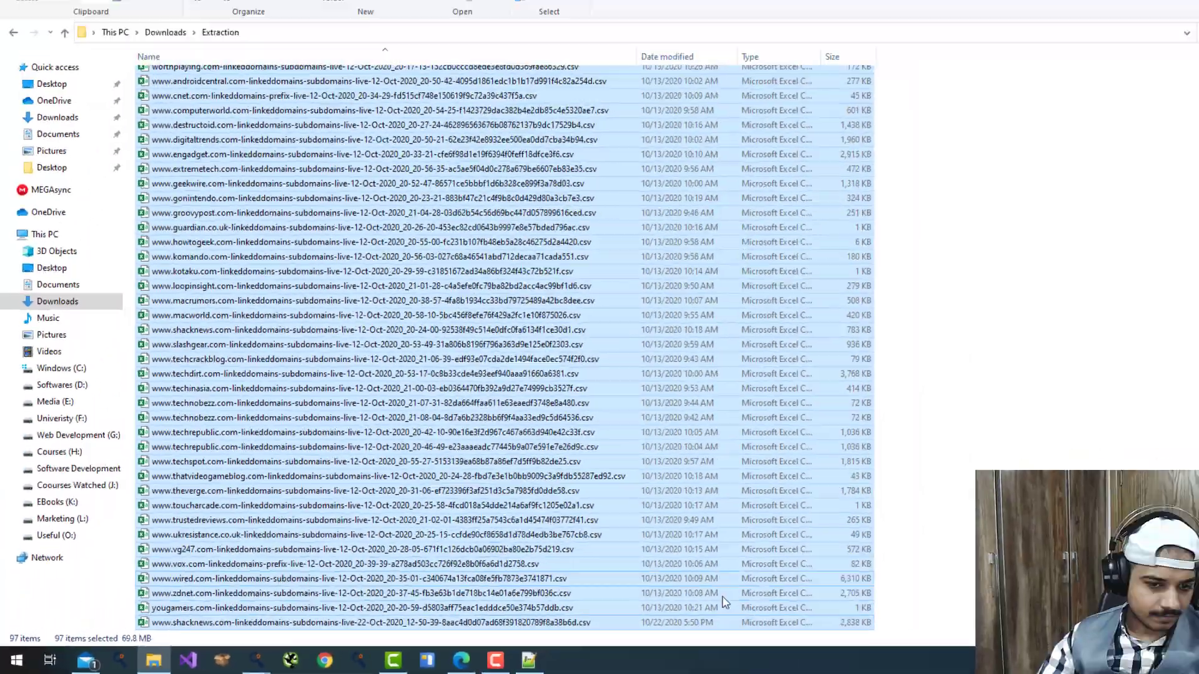
click(1131, 553)
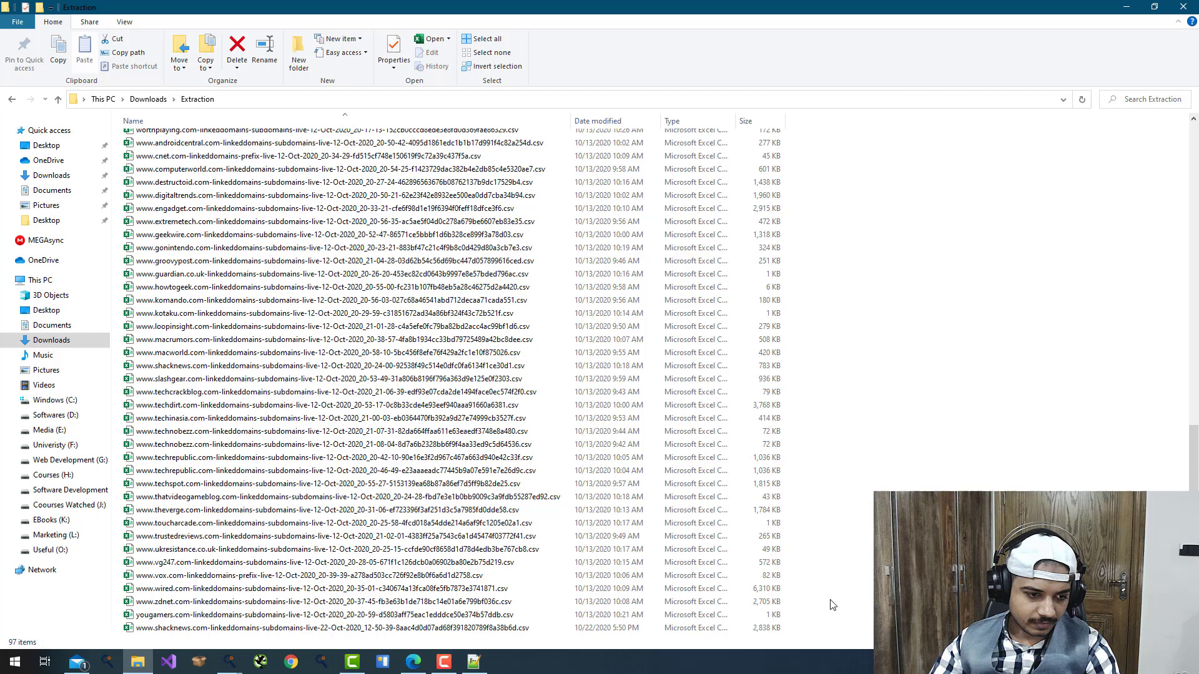
Step: Open the shacknews CSV and delete all the metric columns beside the domains
double_click(431, 628)
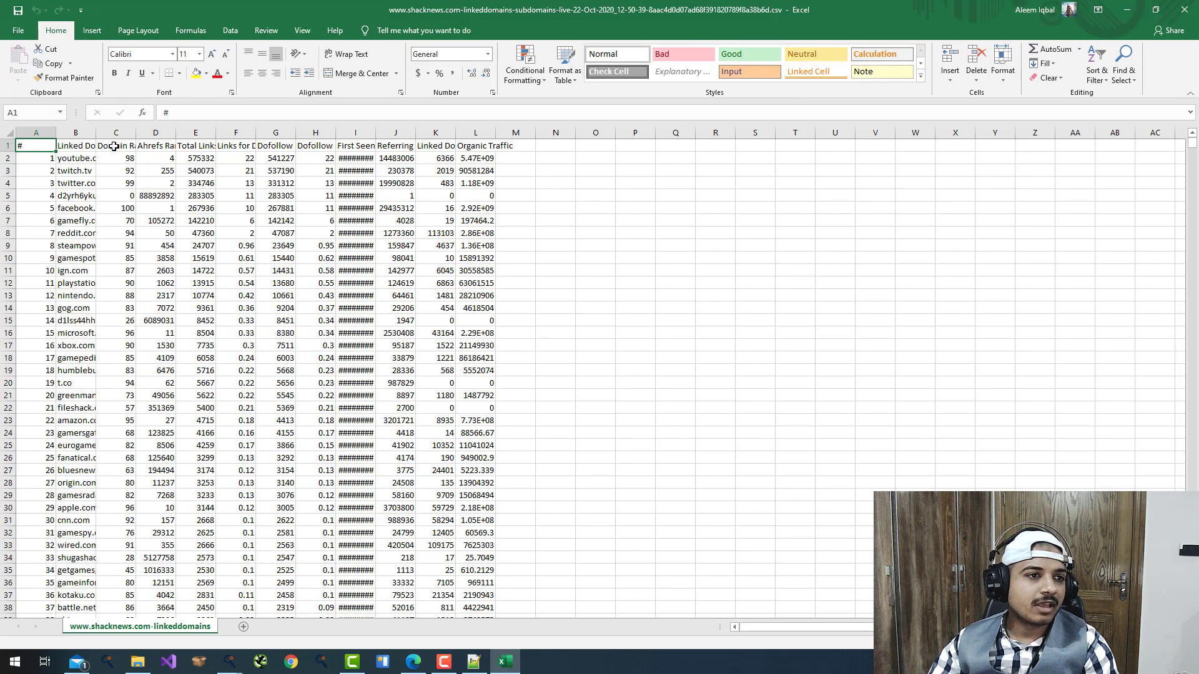
drag(116, 147, 412, 183)
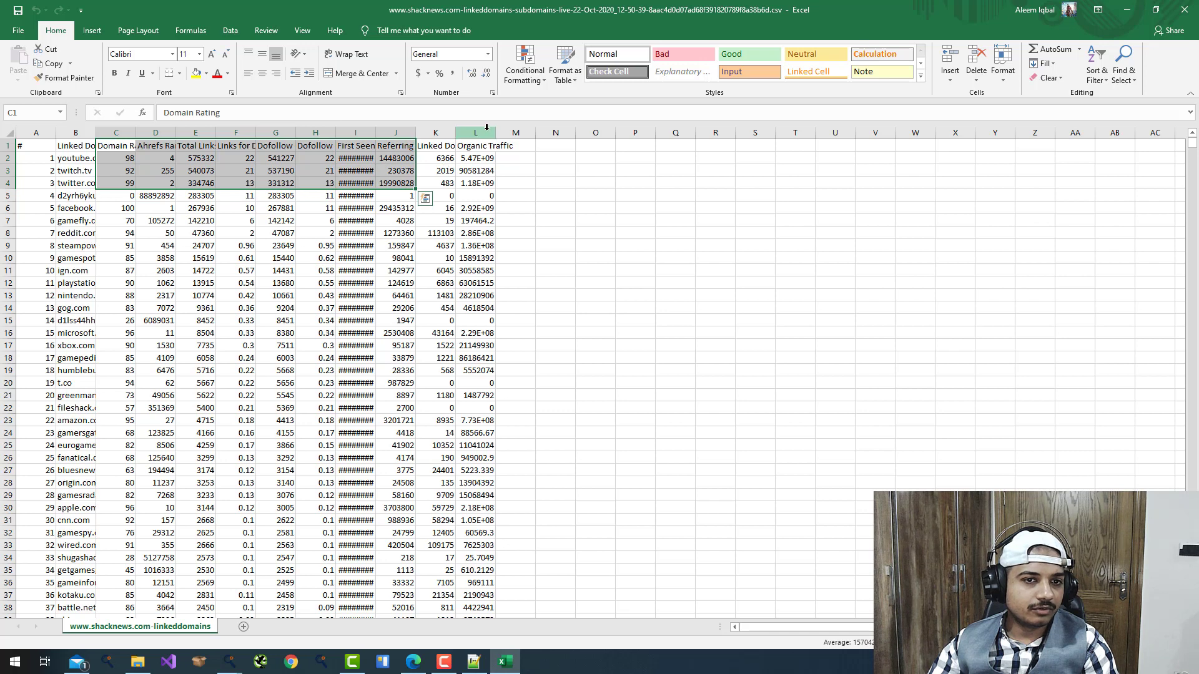
click(490, 168)
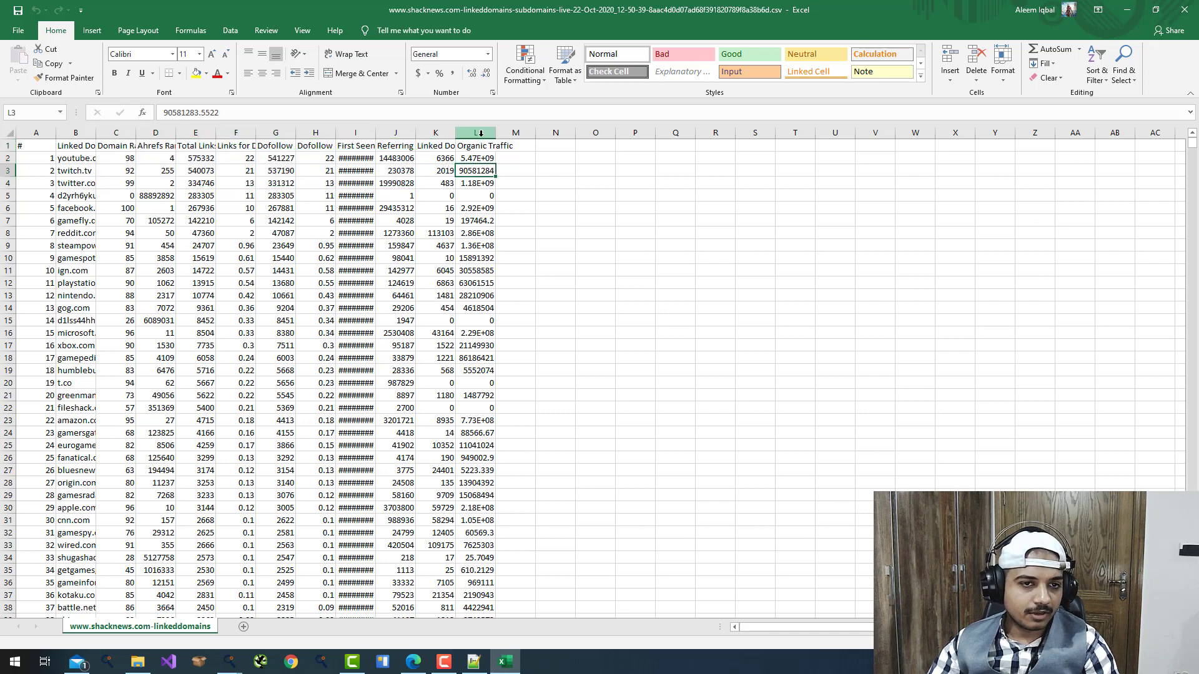
drag(479, 132, 394, 132)
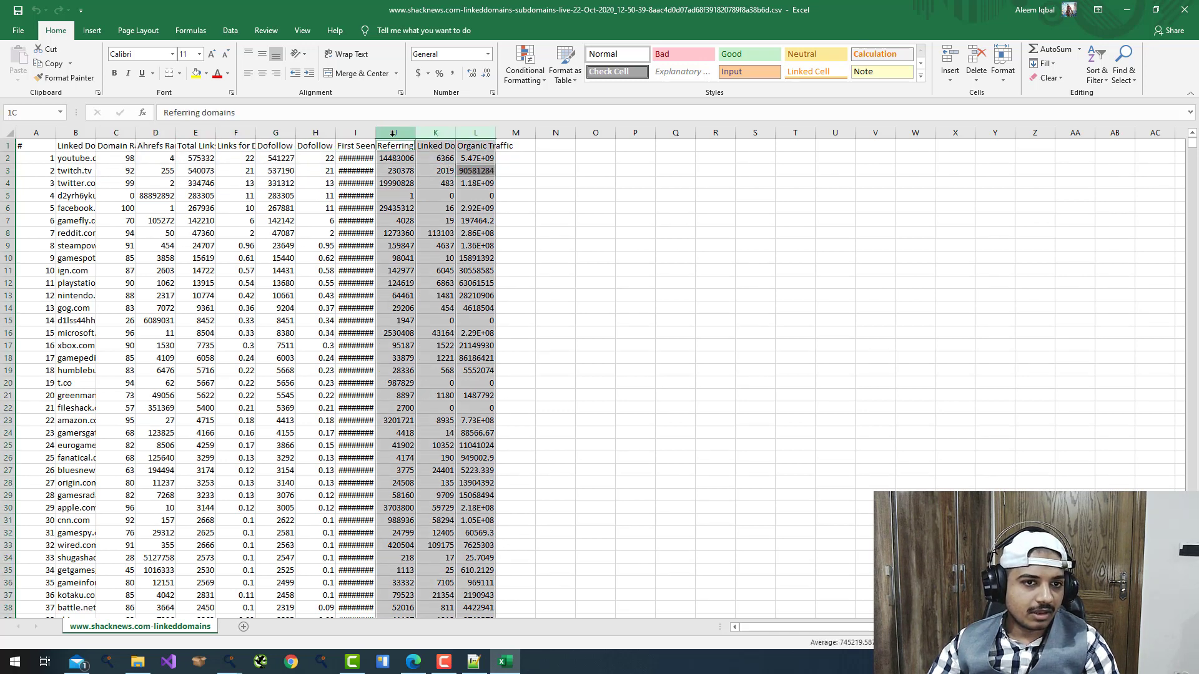
drag(394, 132, 116, 132)
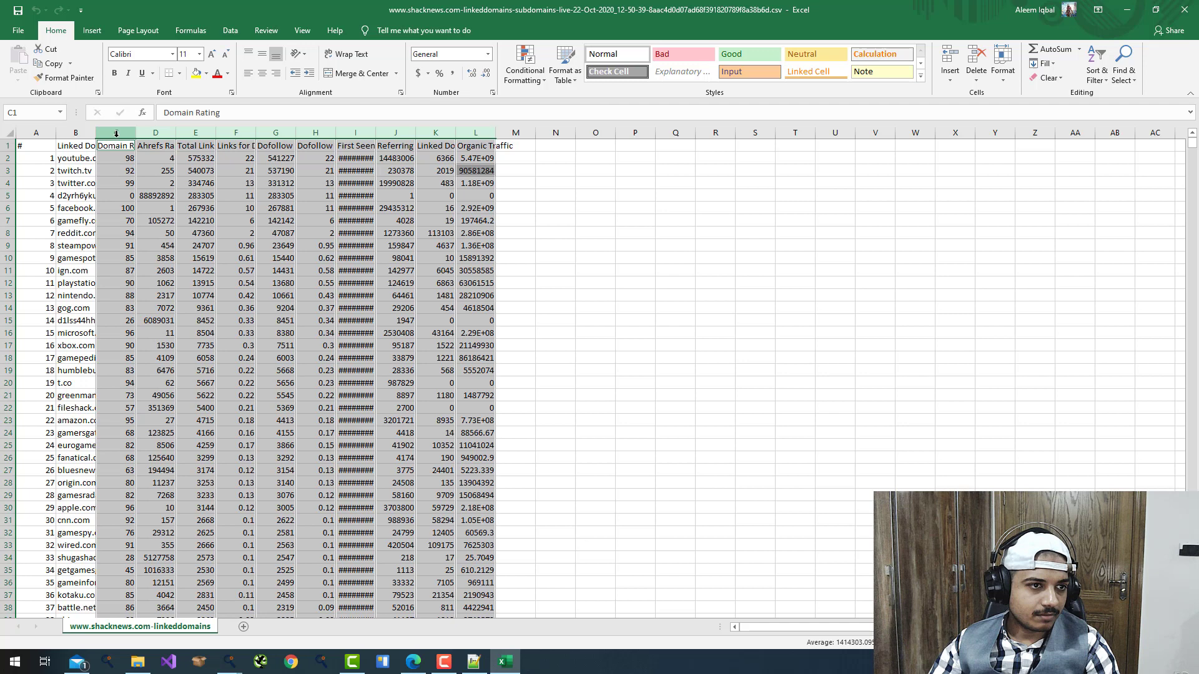
key(Delete)
Step: Clear the row numbers, remove the empty column, and widen column A for domains
click(44, 133)
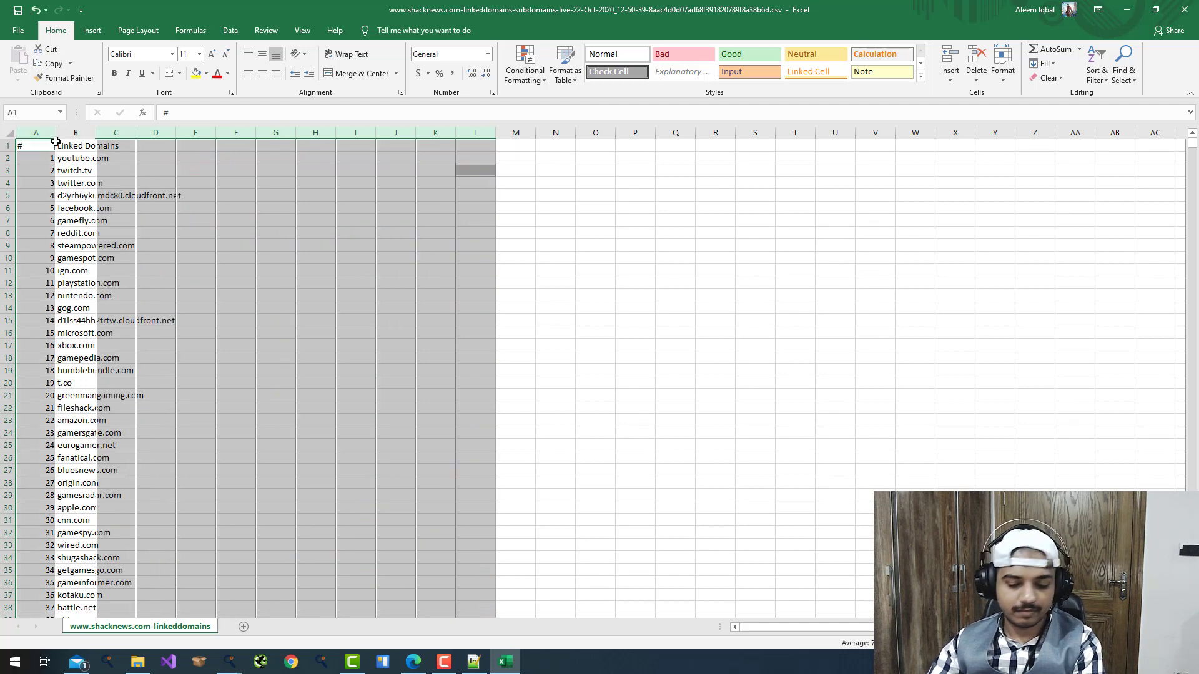
key(Delete)
click(101, 168)
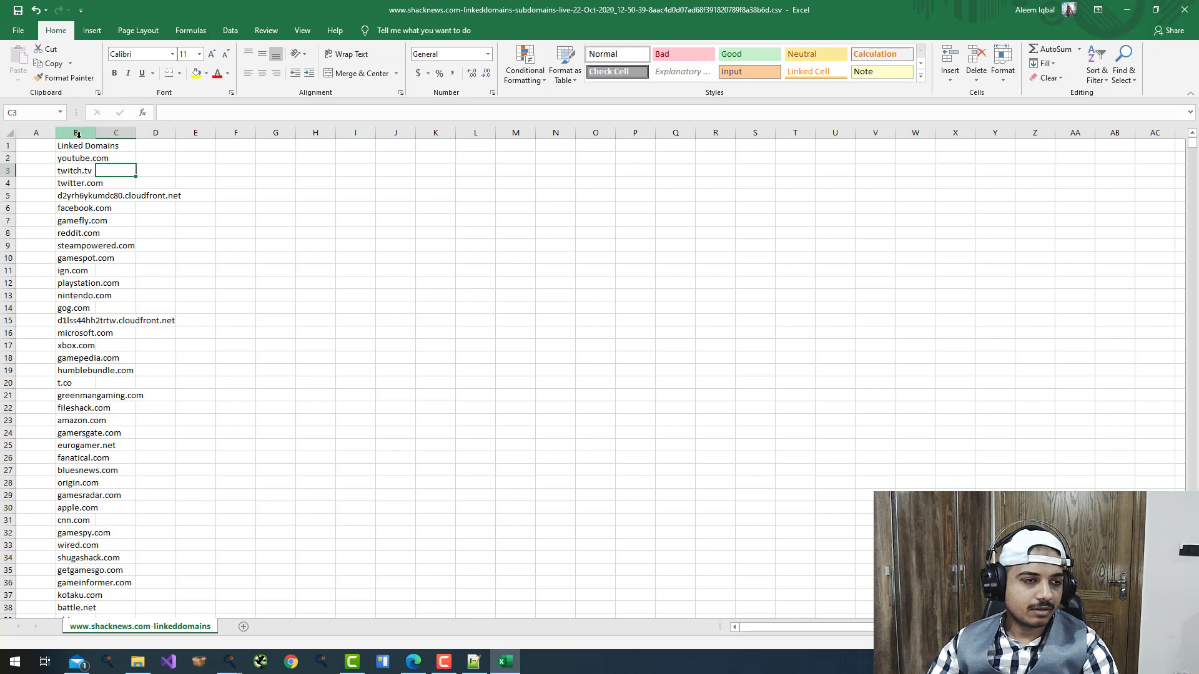
drag(76, 132, 116, 133)
key(ctrl+minus)
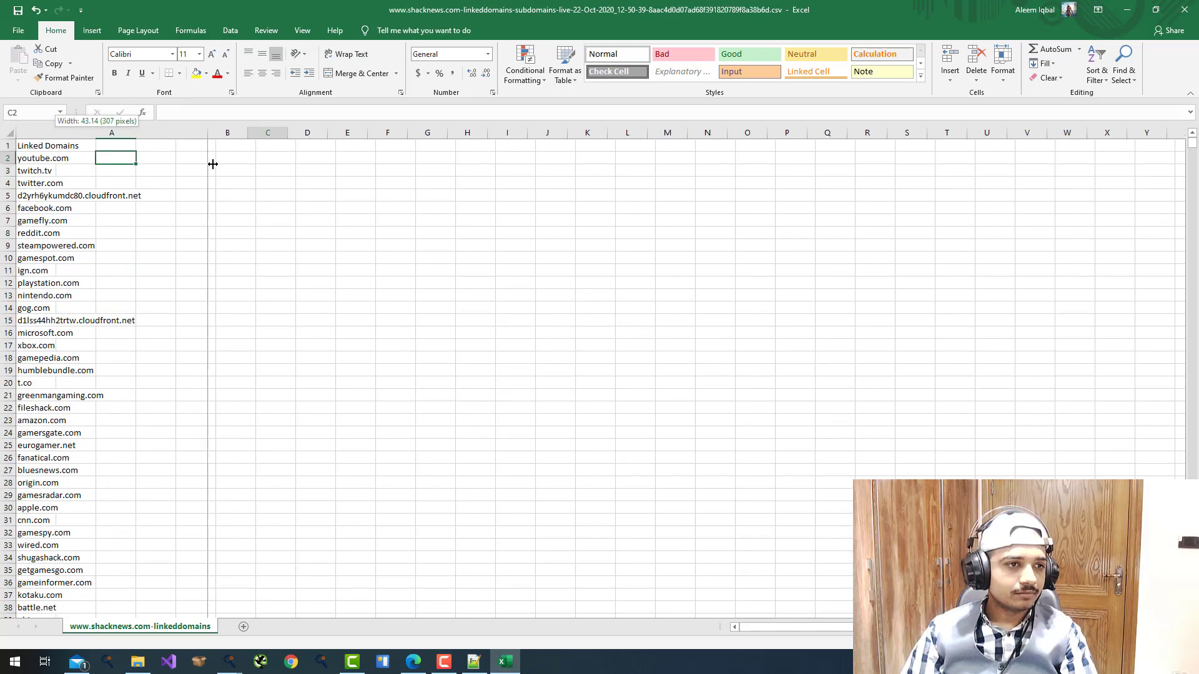
drag(213, 164, 217, 164)
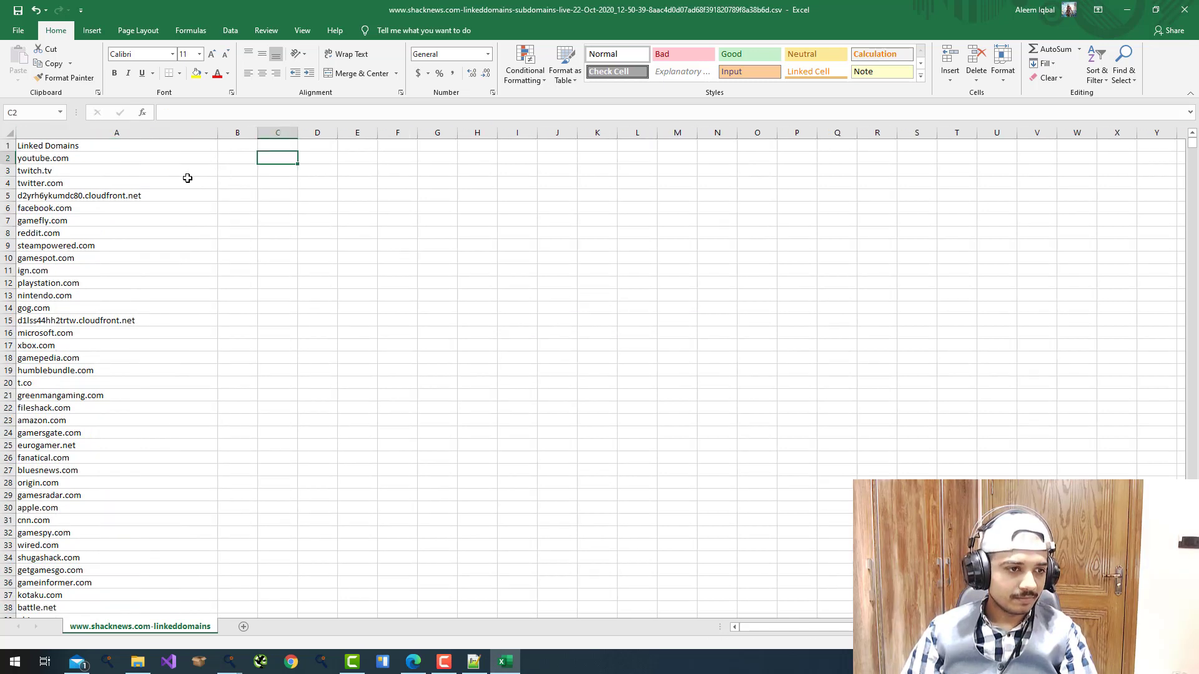
scroll(215, 260, down, 6)
scroll(215, 259, down, 6)
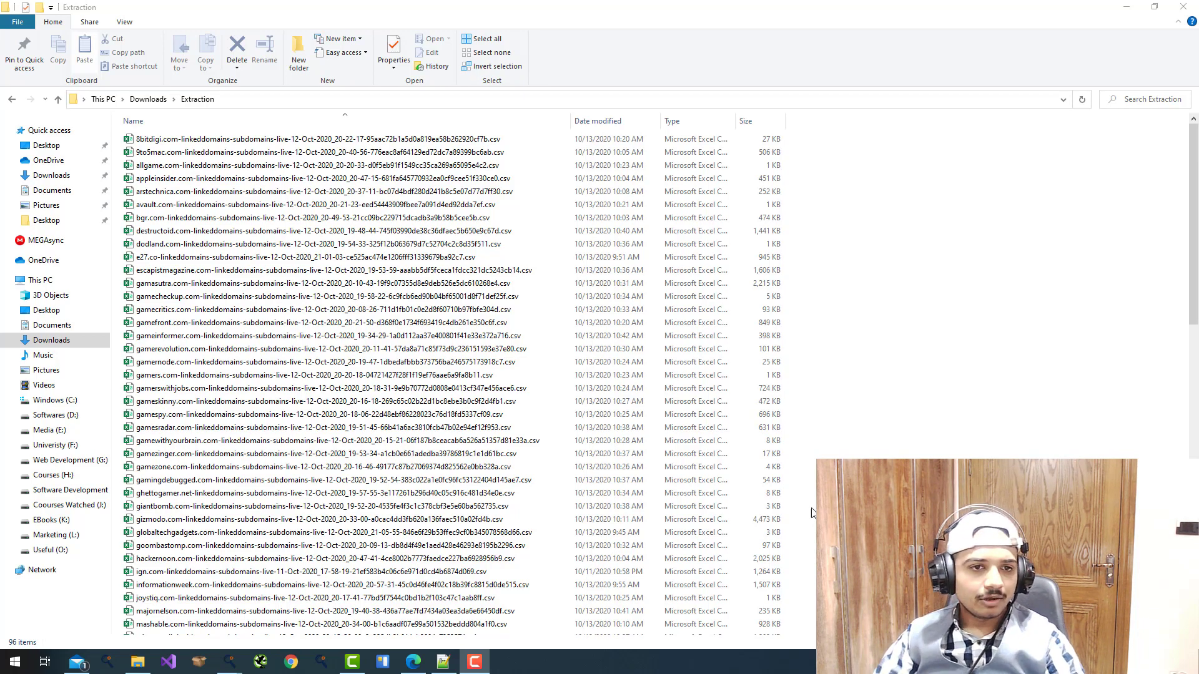
scroll(755, 482, down, 5)
scroll(754, 482, down, 5)
scroll(755, 482, down, 5)
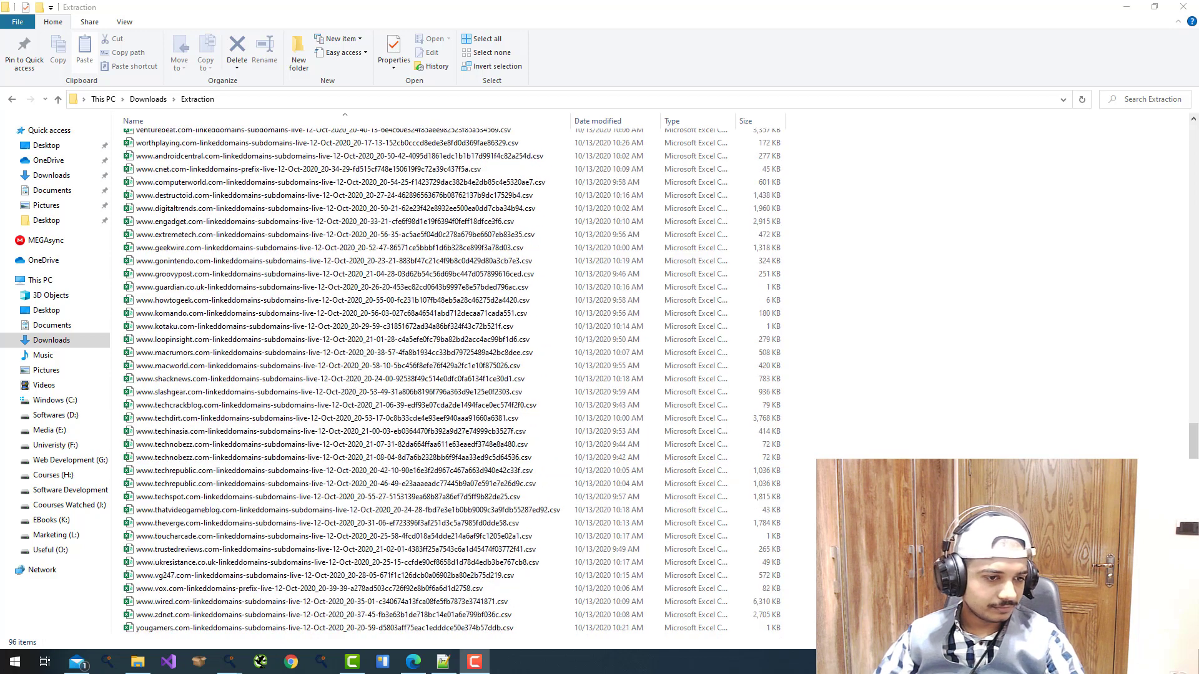
Step: Search Google for 'merge csv files into one' and open the merge-csv.com result
click(291, 662)
text(merg)
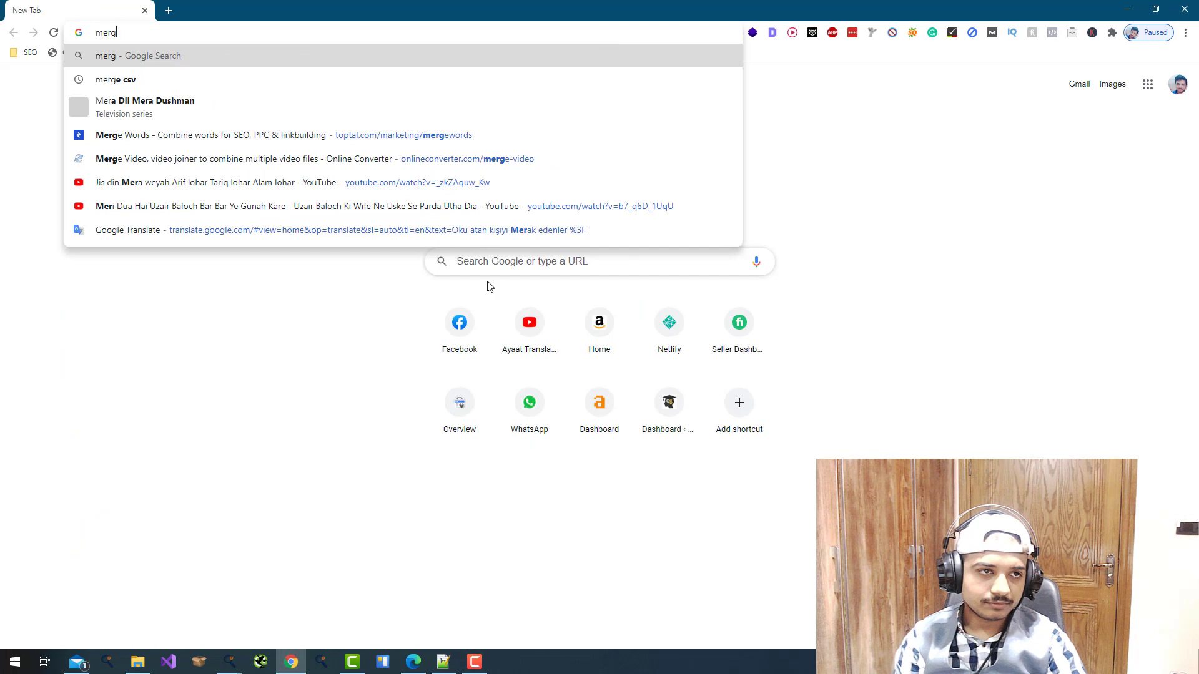
text(e csv file)
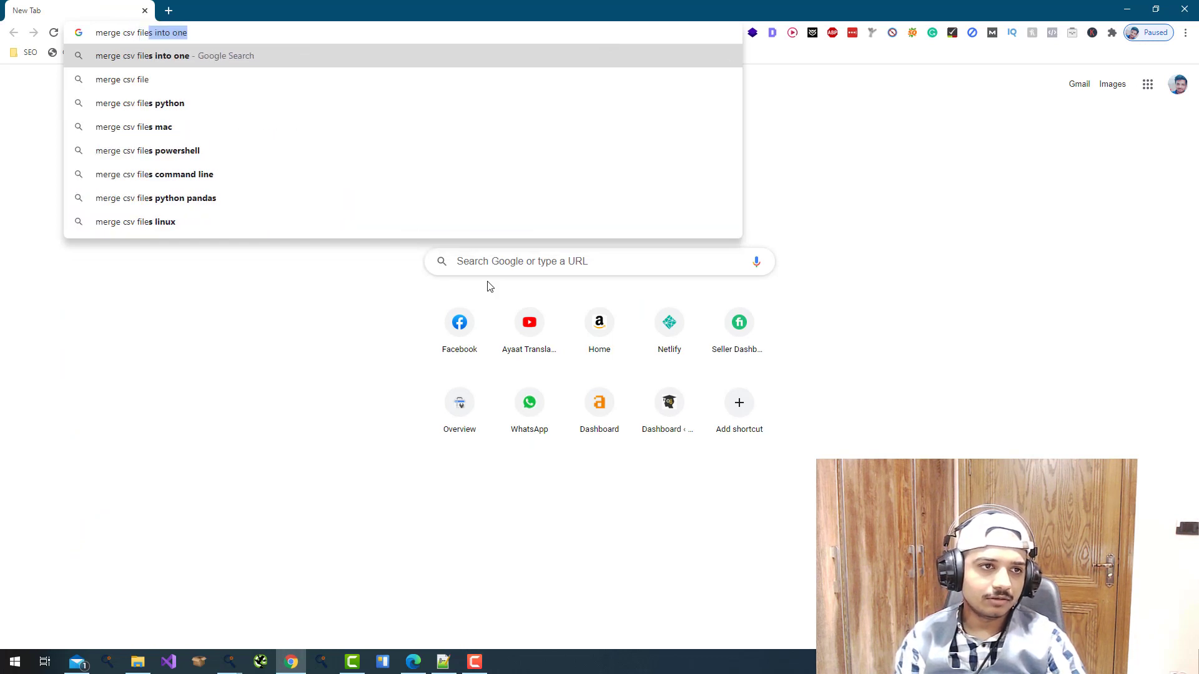
key(Return)
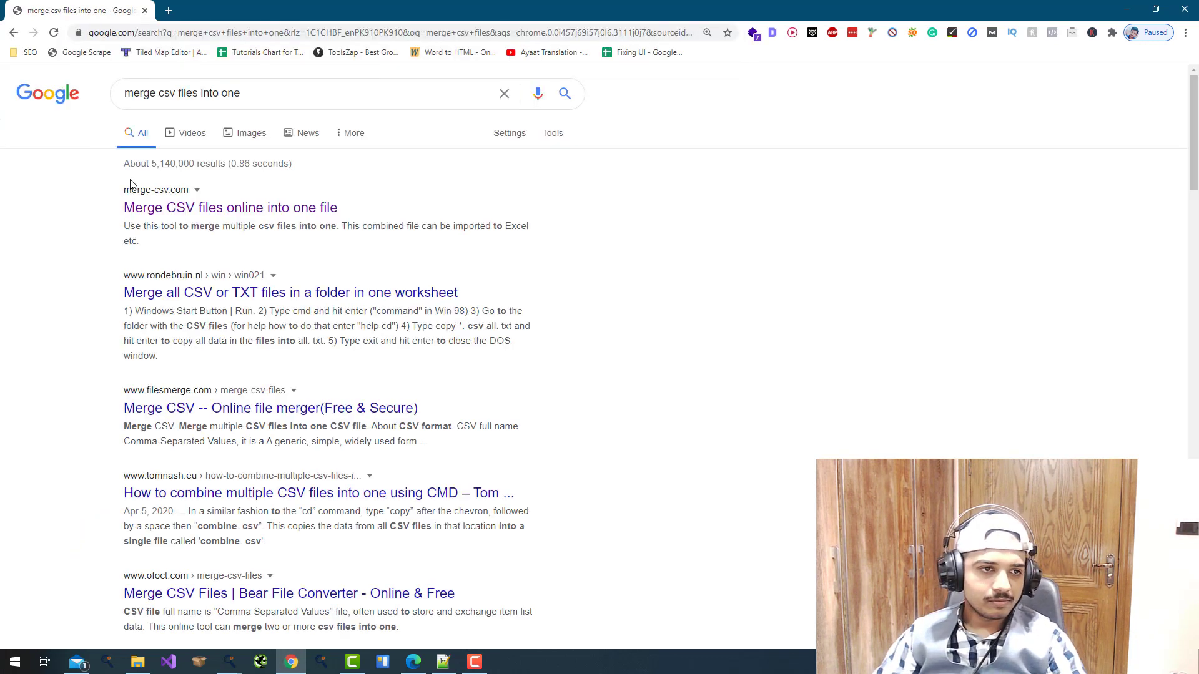
click(188, 207)
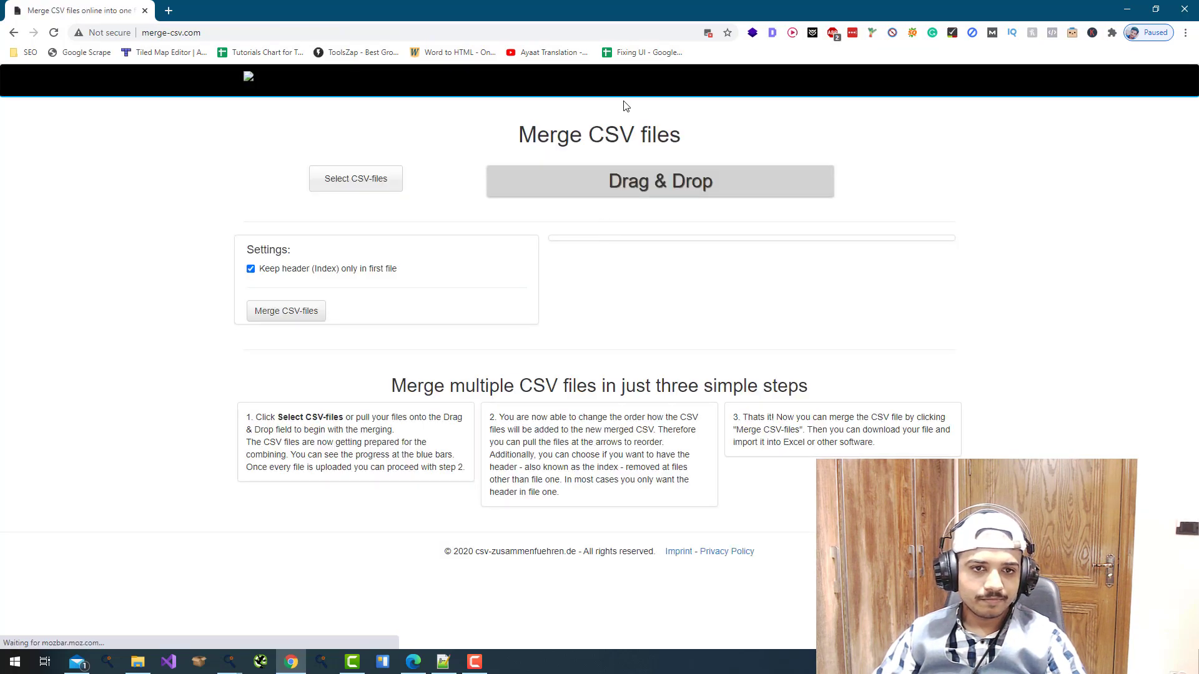
key(alt+Tab)
key(alt+Tab)
scroll(449, 375, down, 5)
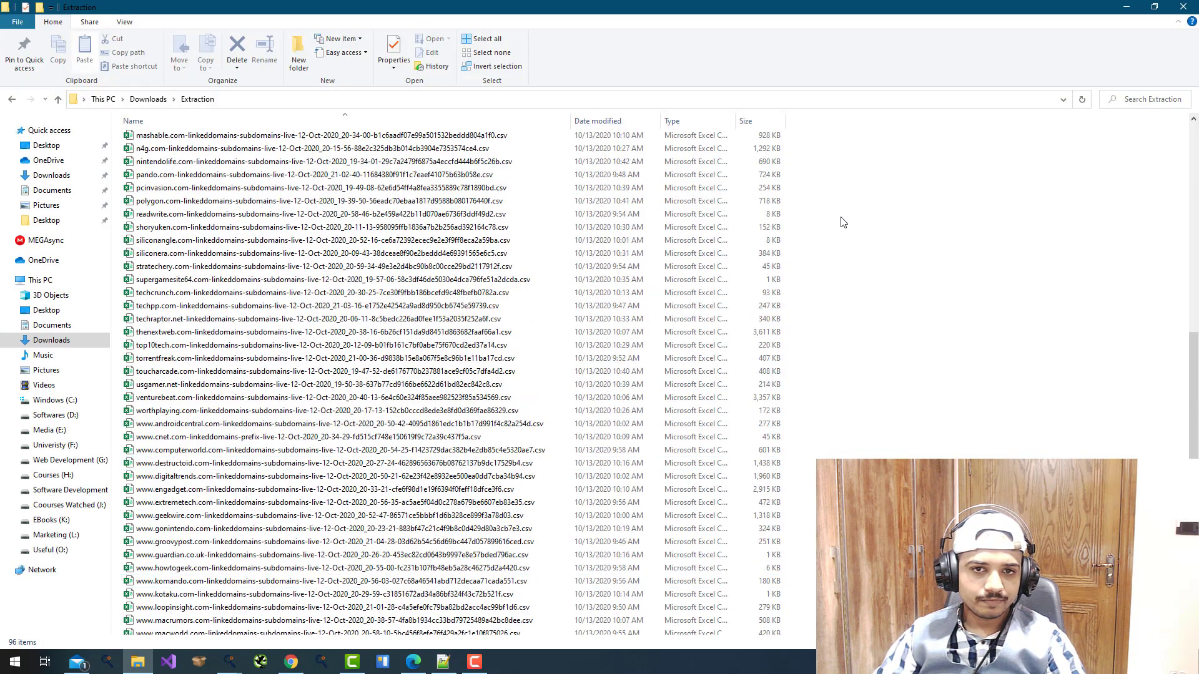
scroll(841, 221, up, 5)
scroll(825, 188, up, 5)
Step: Select all 96 CSVs in the Extraction folder and drag them onto merge-csv.com
mouse_move(810, 141)
mouse_down()
mouse_move(661, 505)
mouse_move(541, 547)
mouse_move(563, 581)
mouse_up()
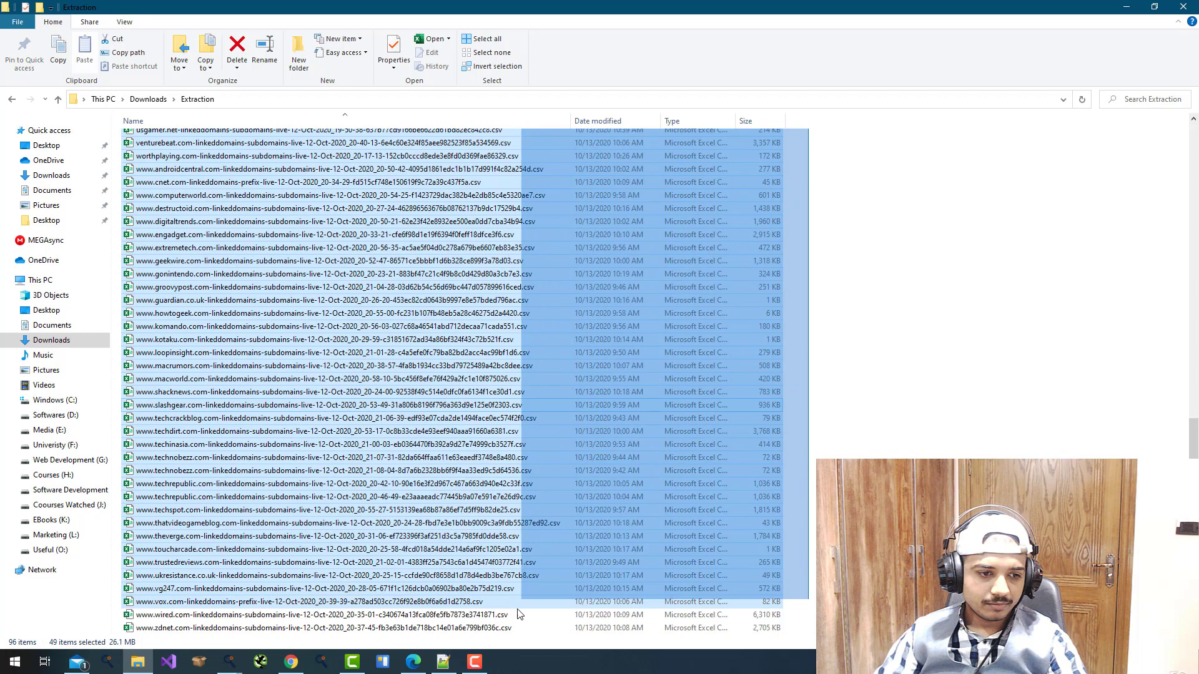
mouse_move(563, 494)
mouse_down()
mouse_move(603, 529)
mouse_move(631, 189)
mouse_up()
key(alt+Tab)
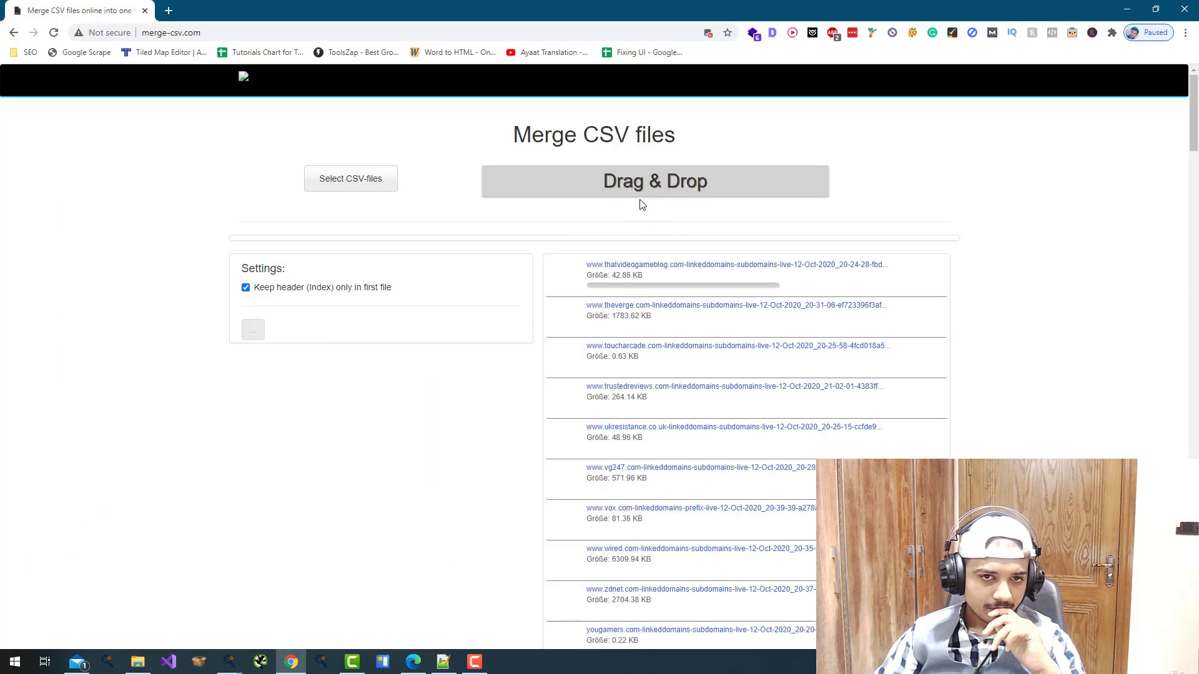
scroll(699, 449, down, 5)
scroll(698, 471, down, 5)
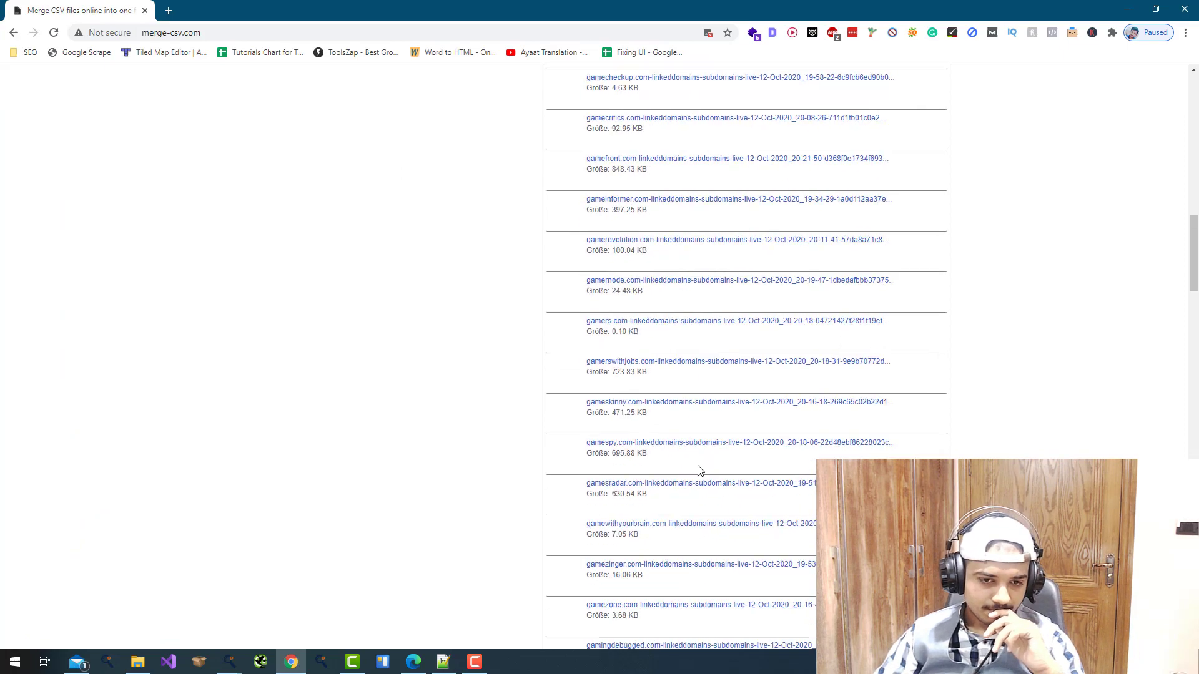
scroll(699, 470, down, 5)
scroll(698, 471, down, 5)
scroll(700, 469, down, 5)
scroll(700, 468, down, 10)
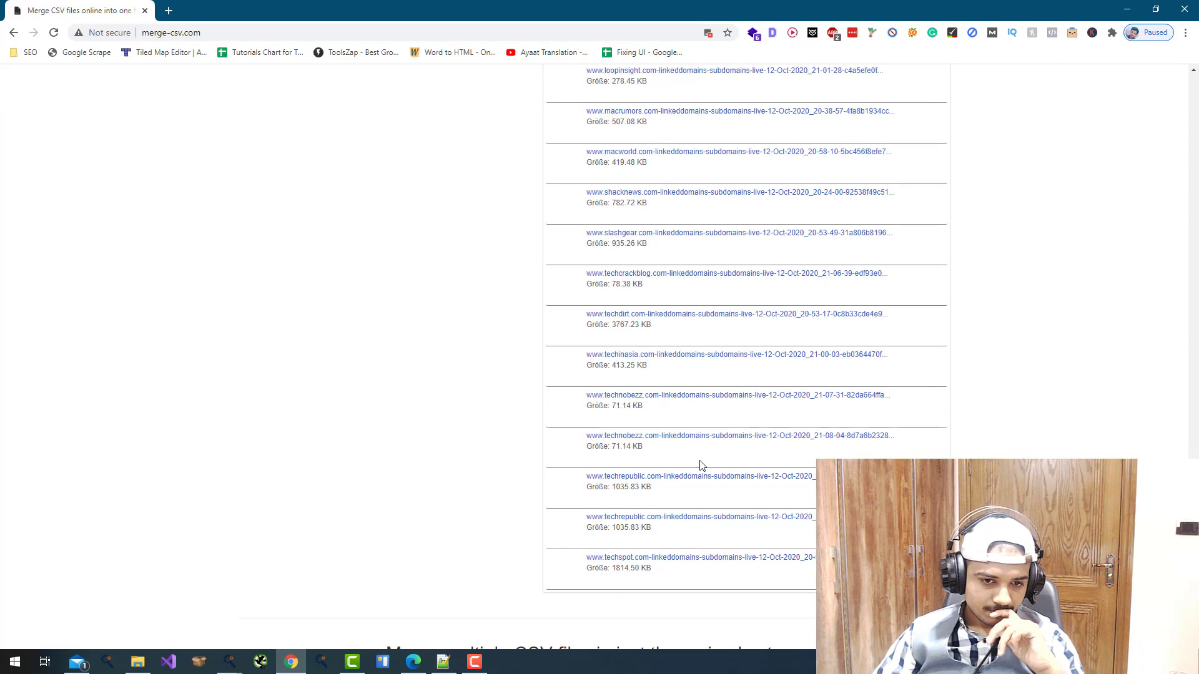
scroll(699, 469, down, 10)
scroll(699, 375, up, 15)
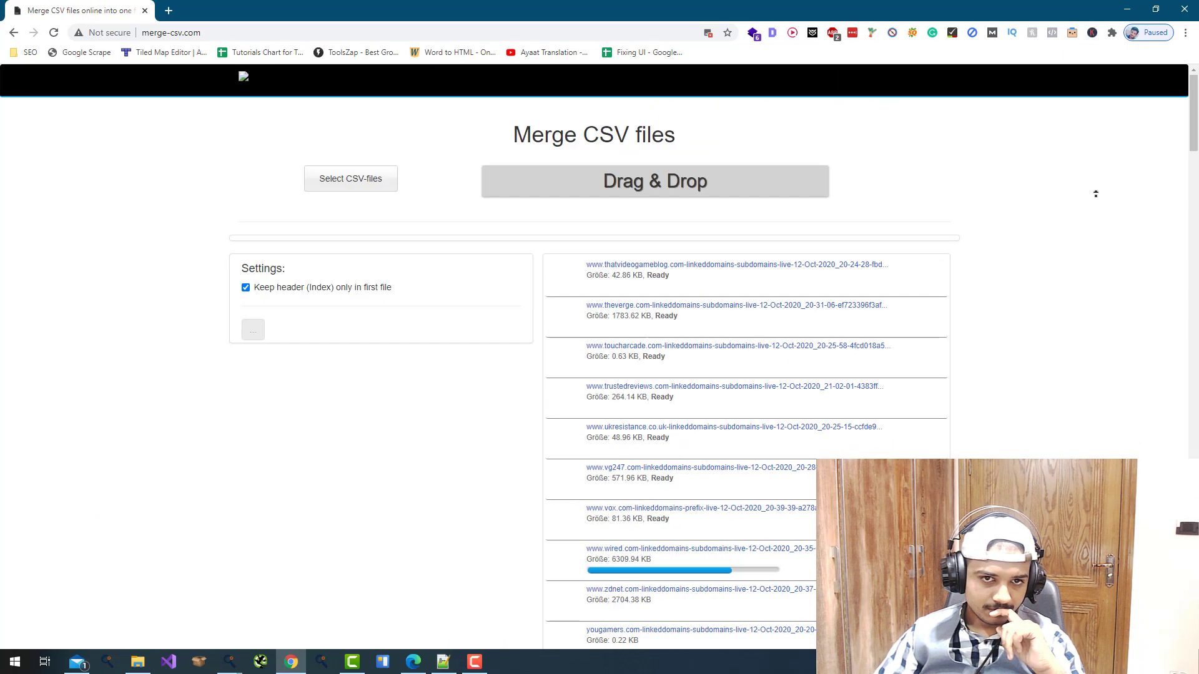
scroll(1099, 201, down, 3)
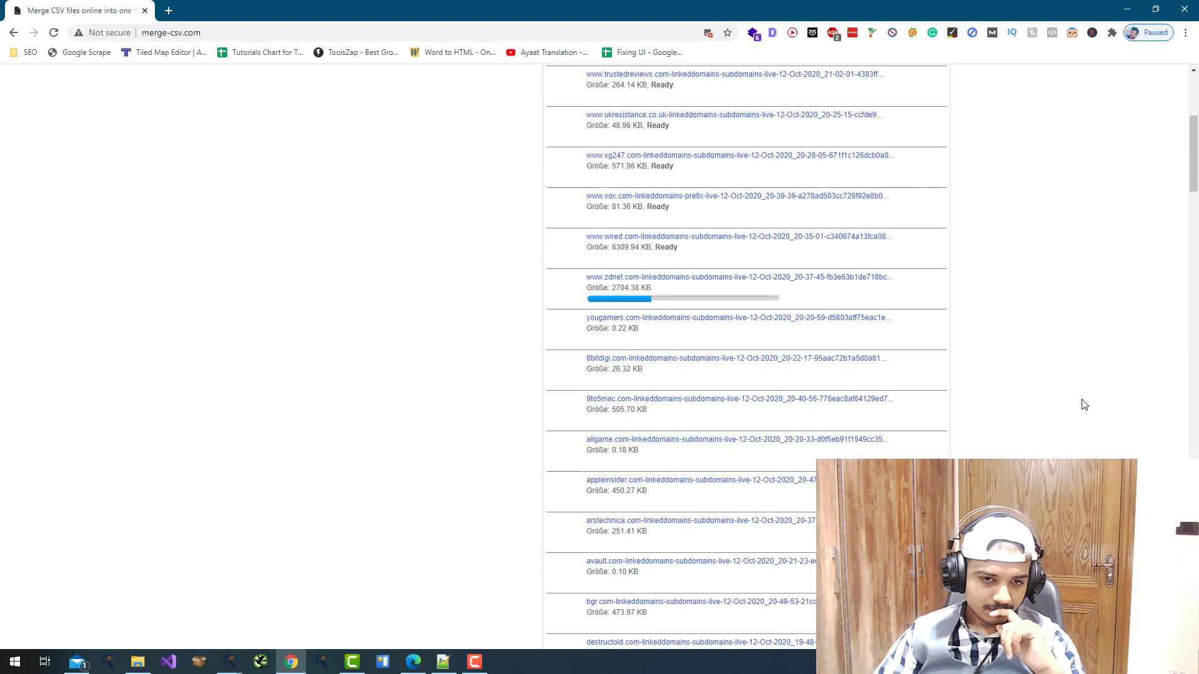
scroll(1084, 405, down, 1)
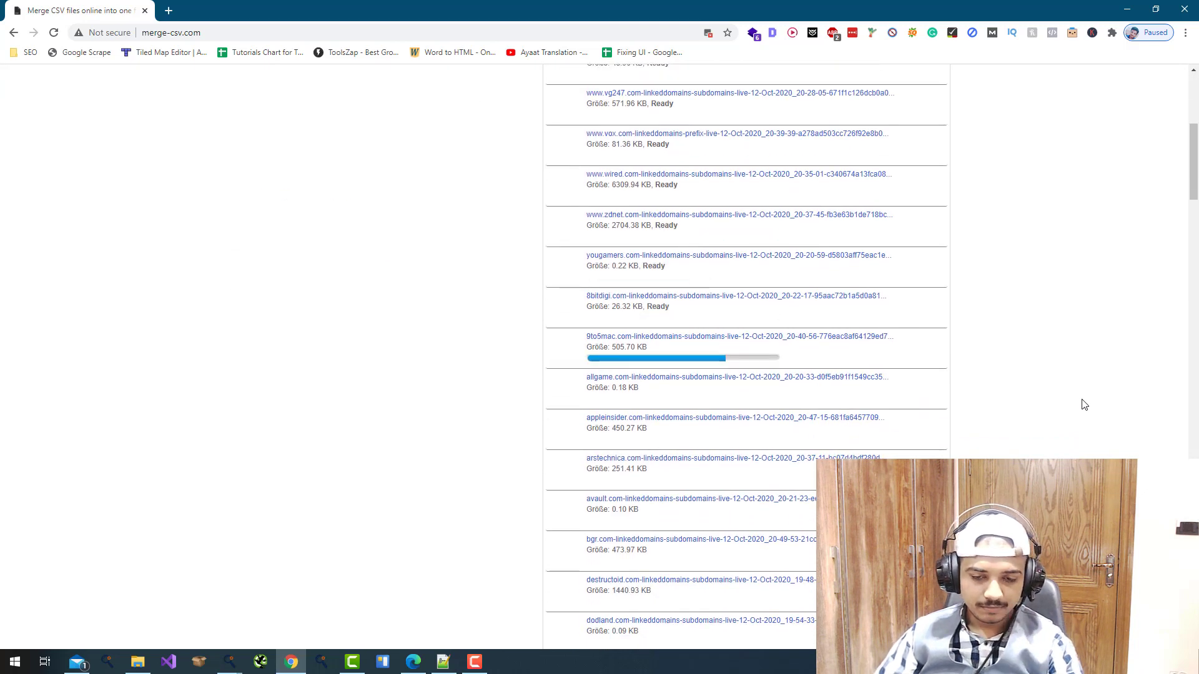
Step: Bring up the merged CSV in Excel, with domains listed to row 117,422
key(alt+Tab)
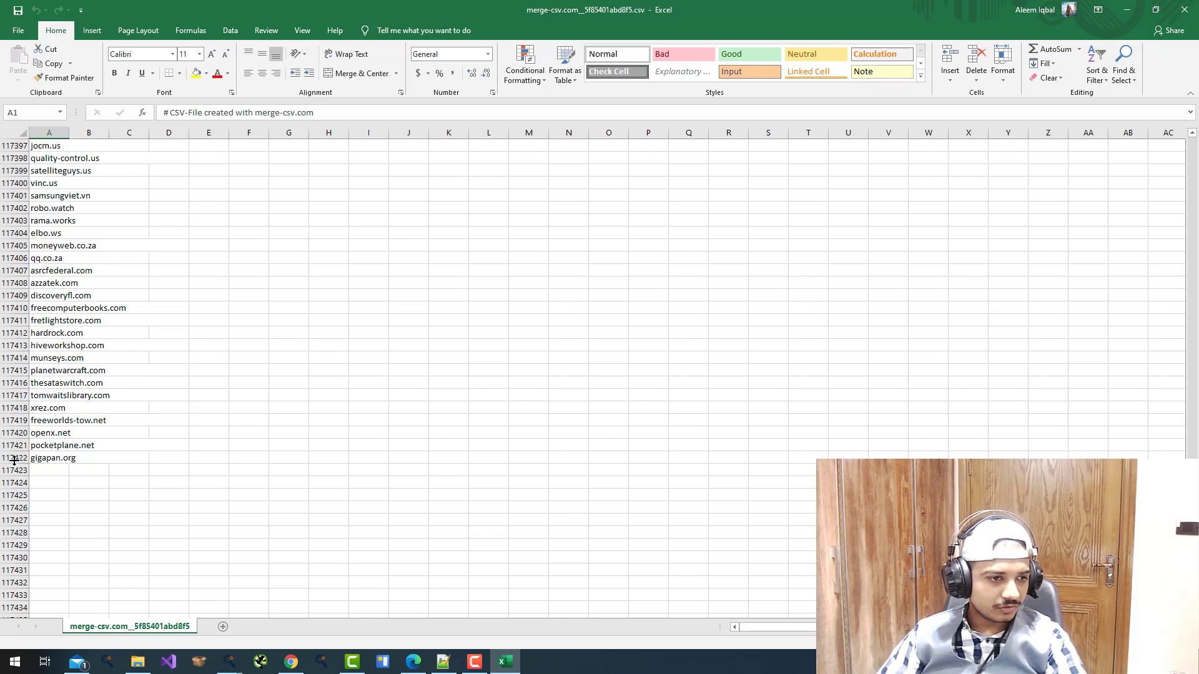
Step: Remove duplicate values from domain column A and dismiss the summary
click(59, 460)
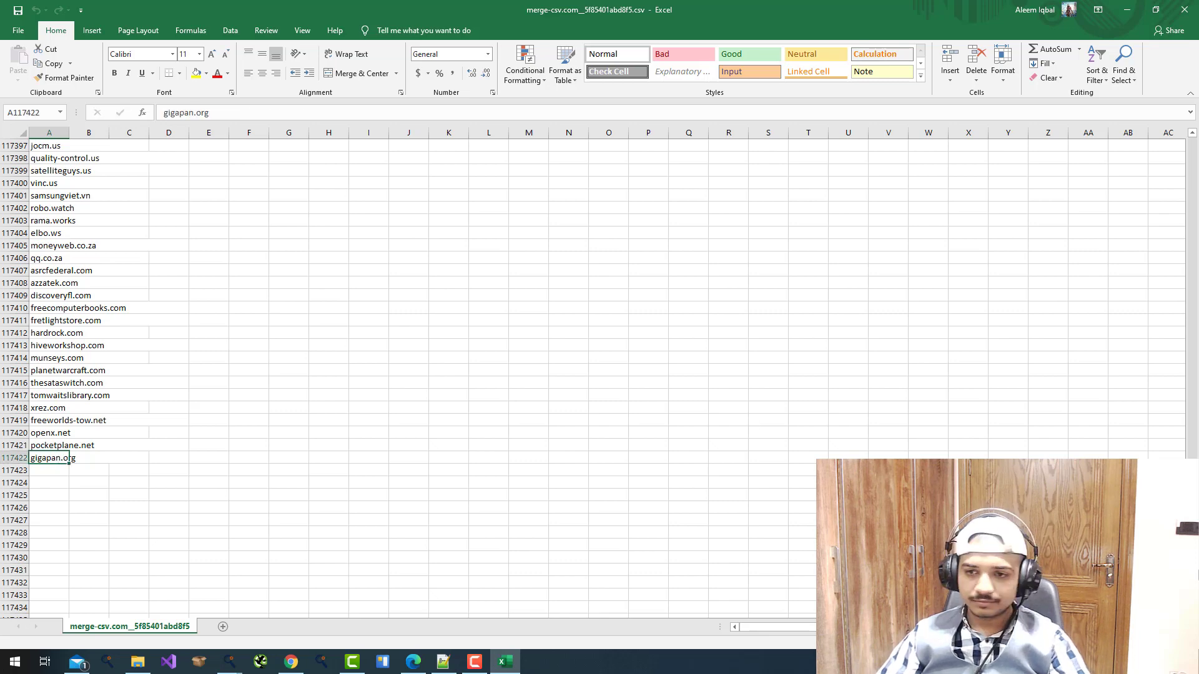
drag(1192, 426, 1191, 140)
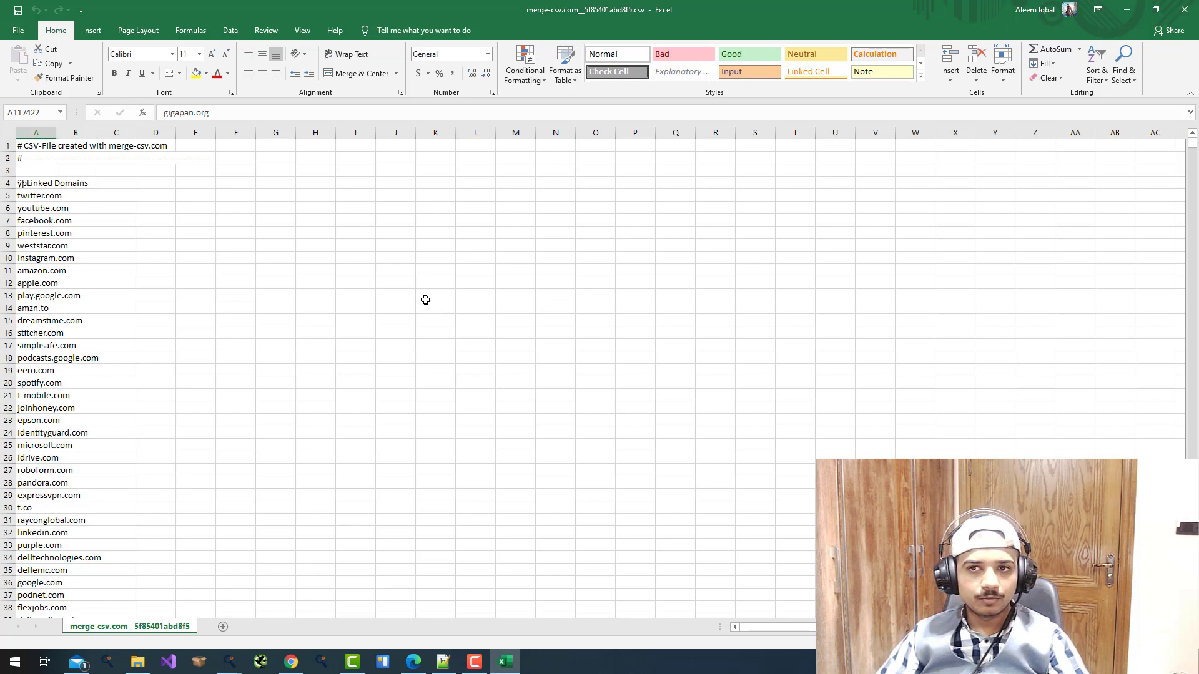
click(116, 195)
click(229, 31)
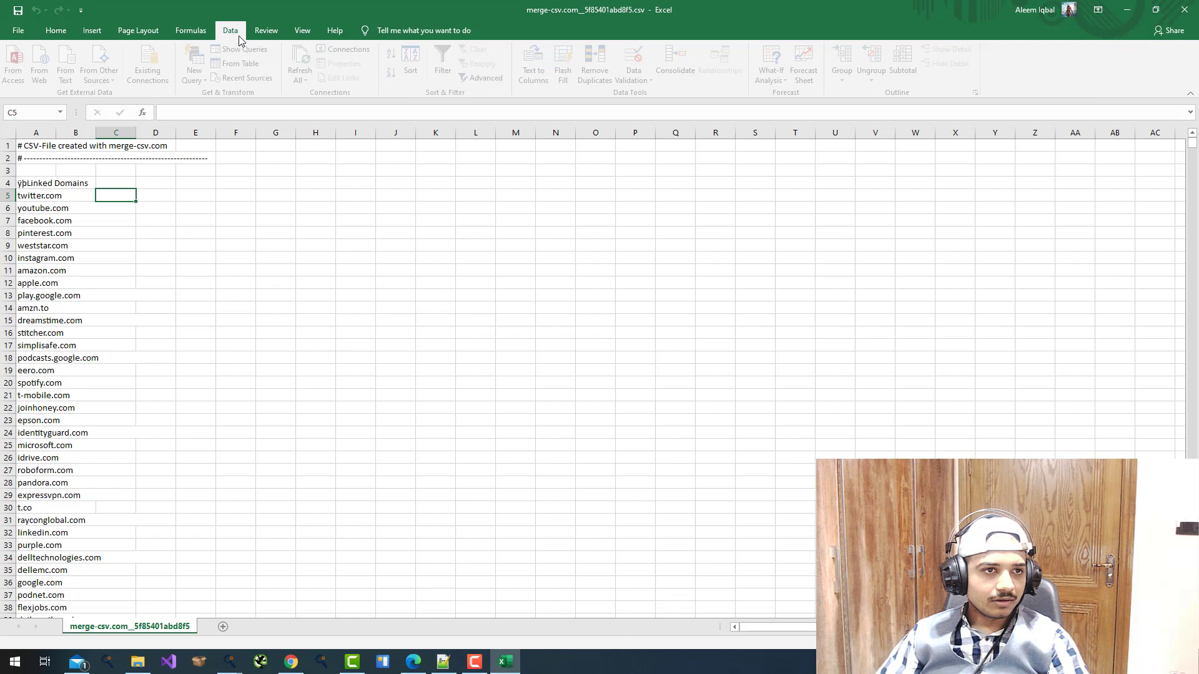
click(35, 131)
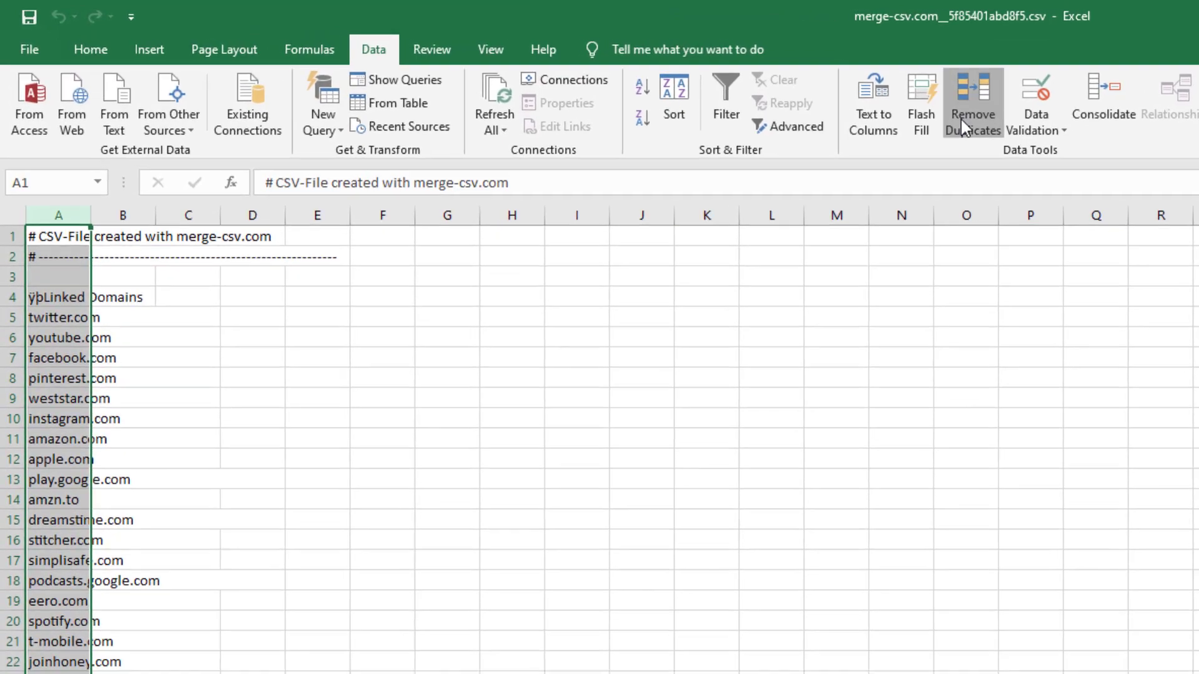
click(962, 118)
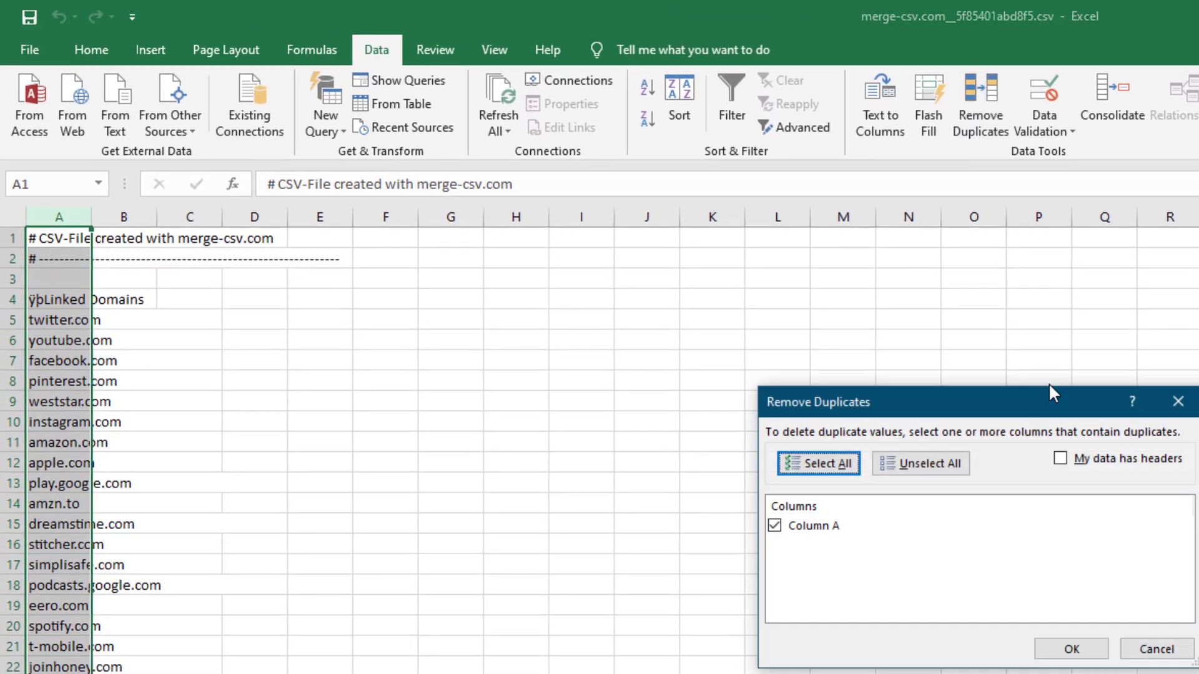
click(1068, 646)
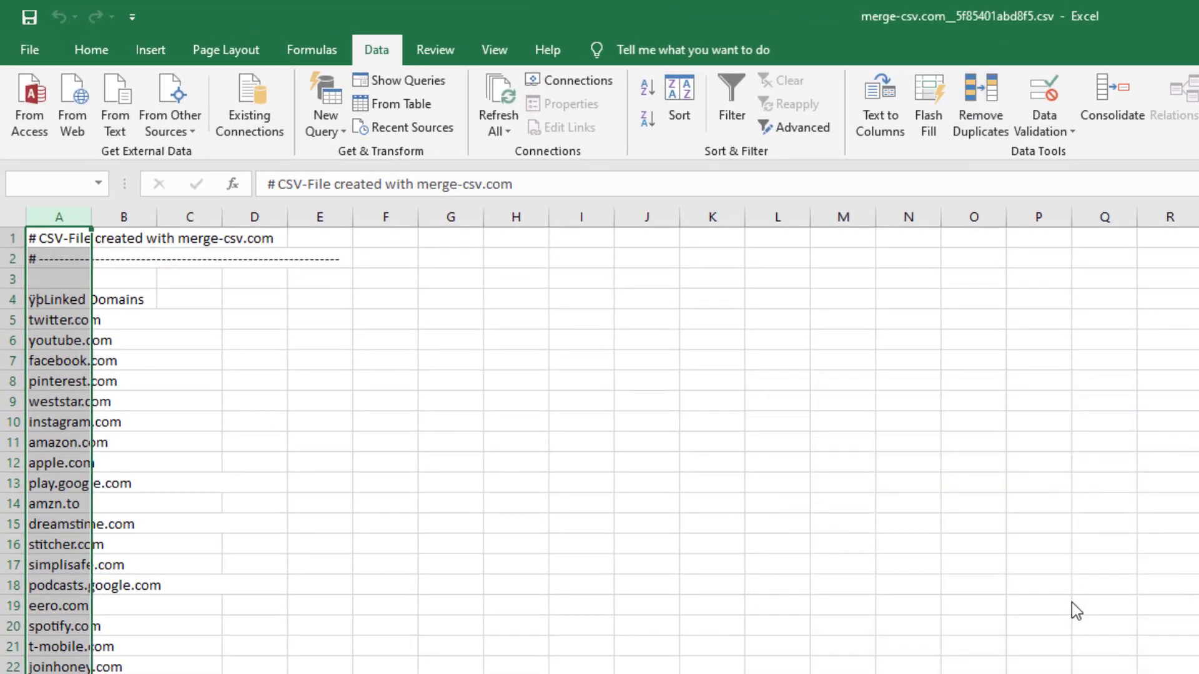
click(989, 598)
scroll(600, 375, down, 12)
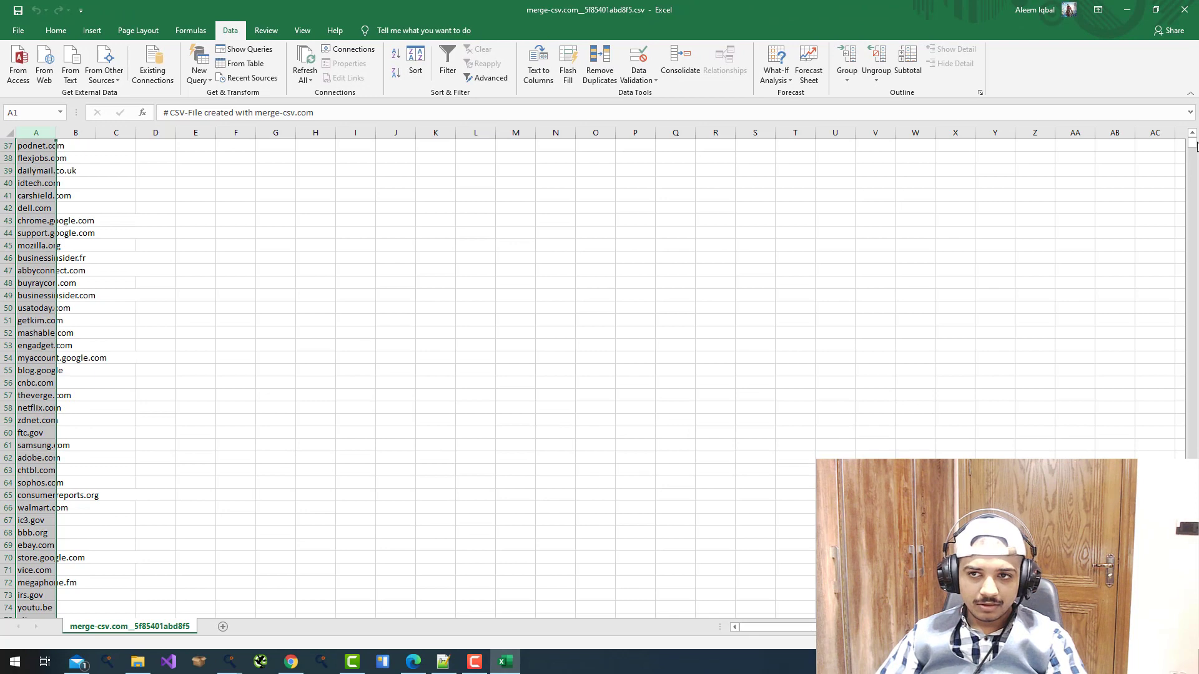
drag(1192, 141, 1192, 170)
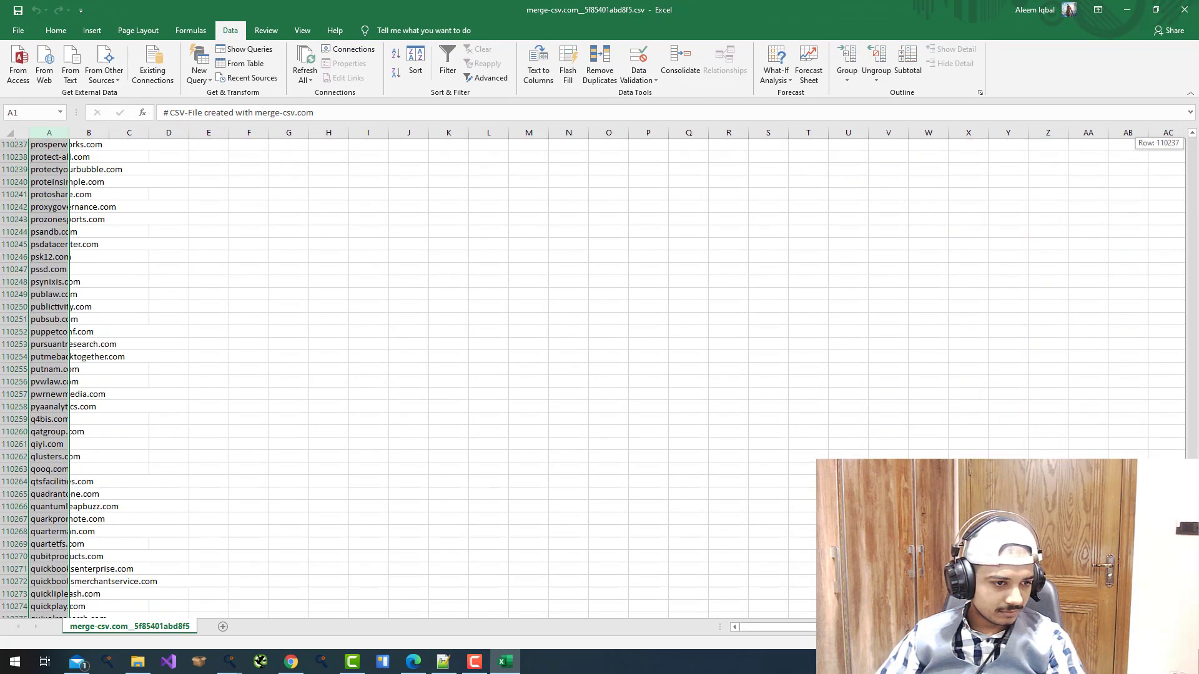
scroll(449, 387, down, 6)
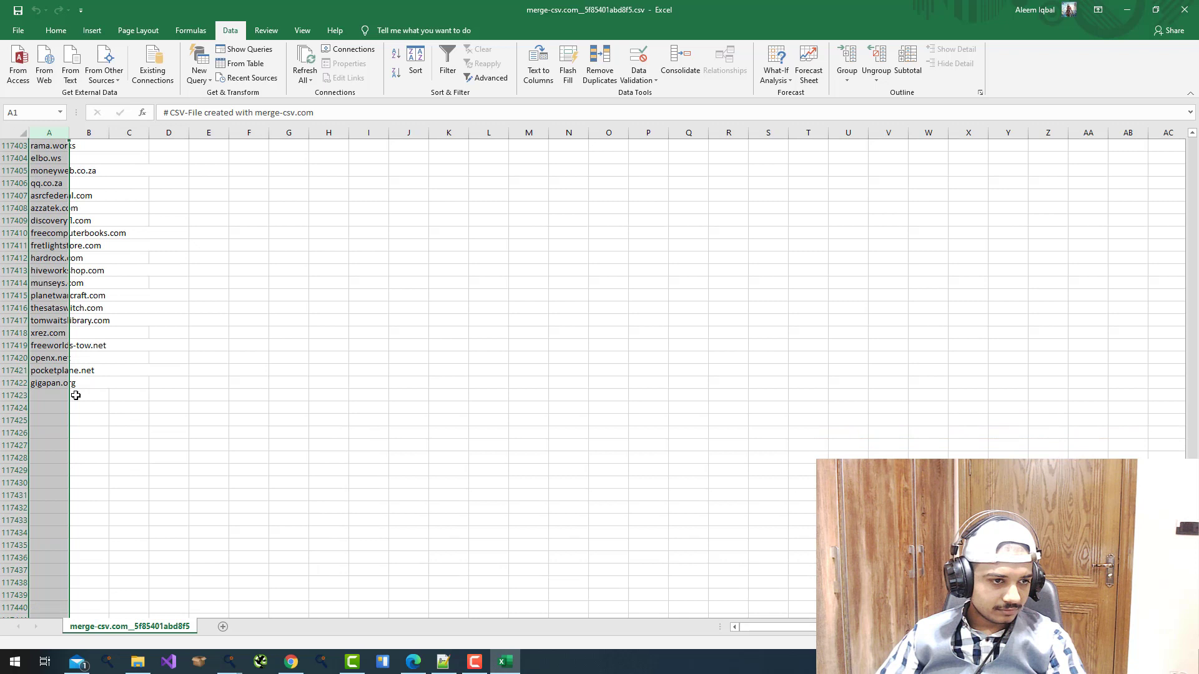
Step: Copy the domain list from twitter.com down to gigapan.org on row 117,422
click(52, 384)
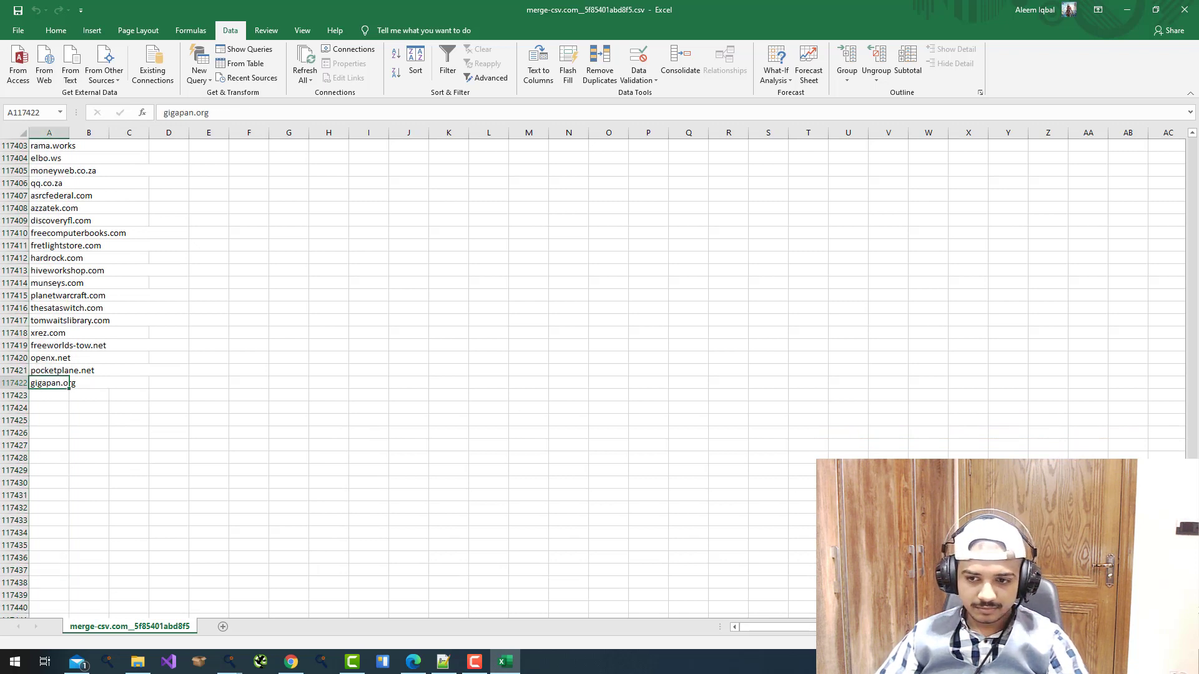
drag(1193, 450, 1193, 131)
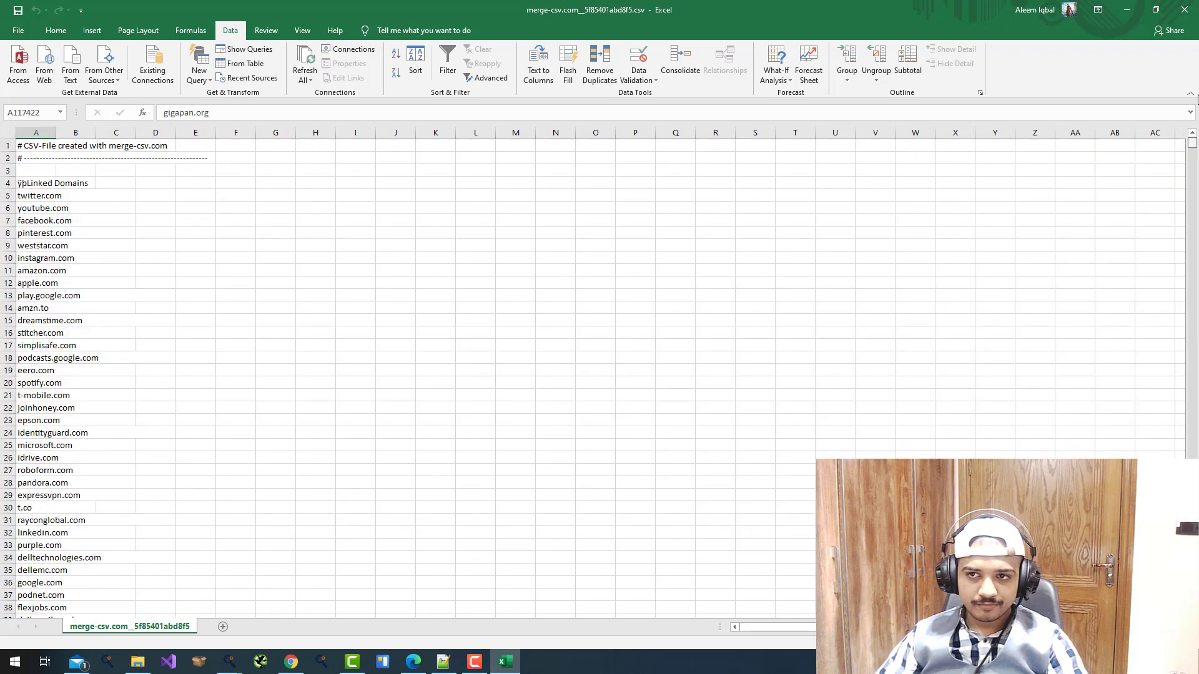
shift+click(45, 193)
key(ctrl+c)
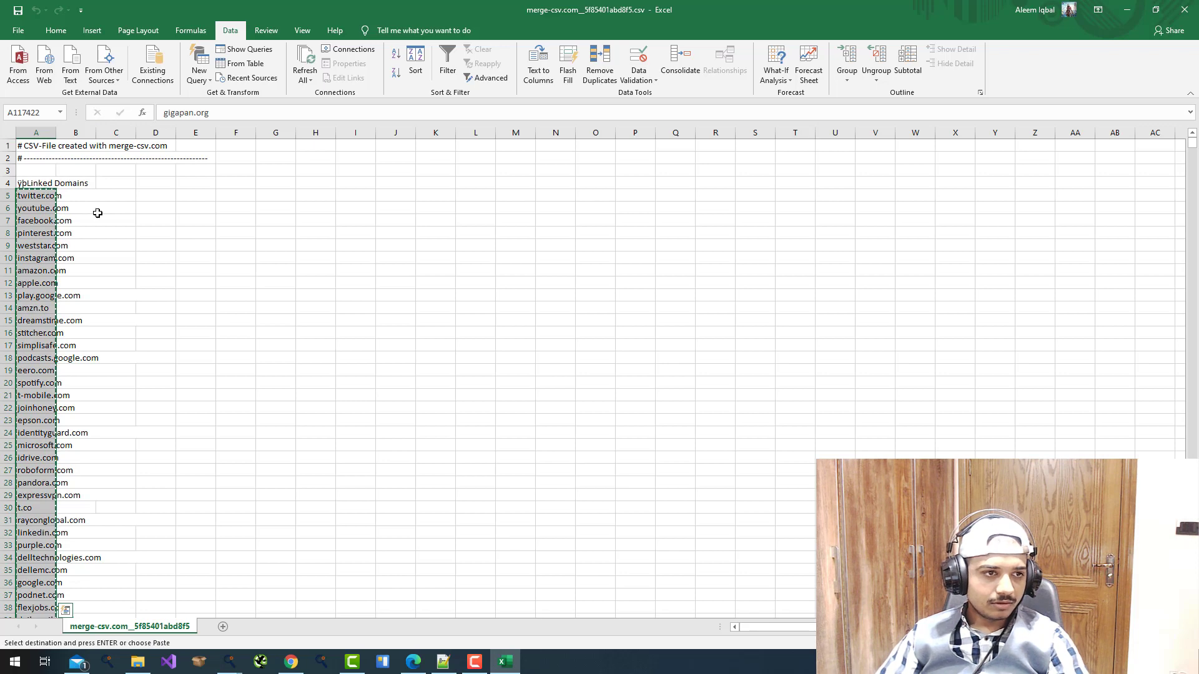
Step: Replace the old URL list in Notepad++ with the copied domain list
click(443, 663)
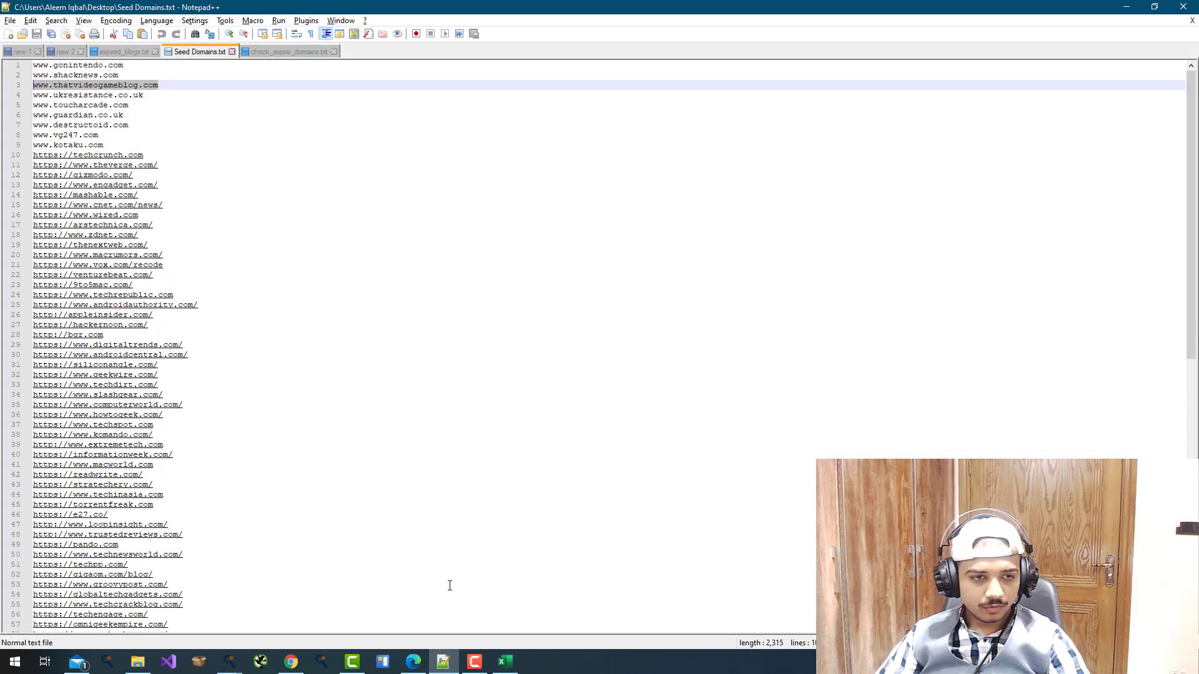
key(ctrl+a)
key(Delete)
key(ctrl+v)
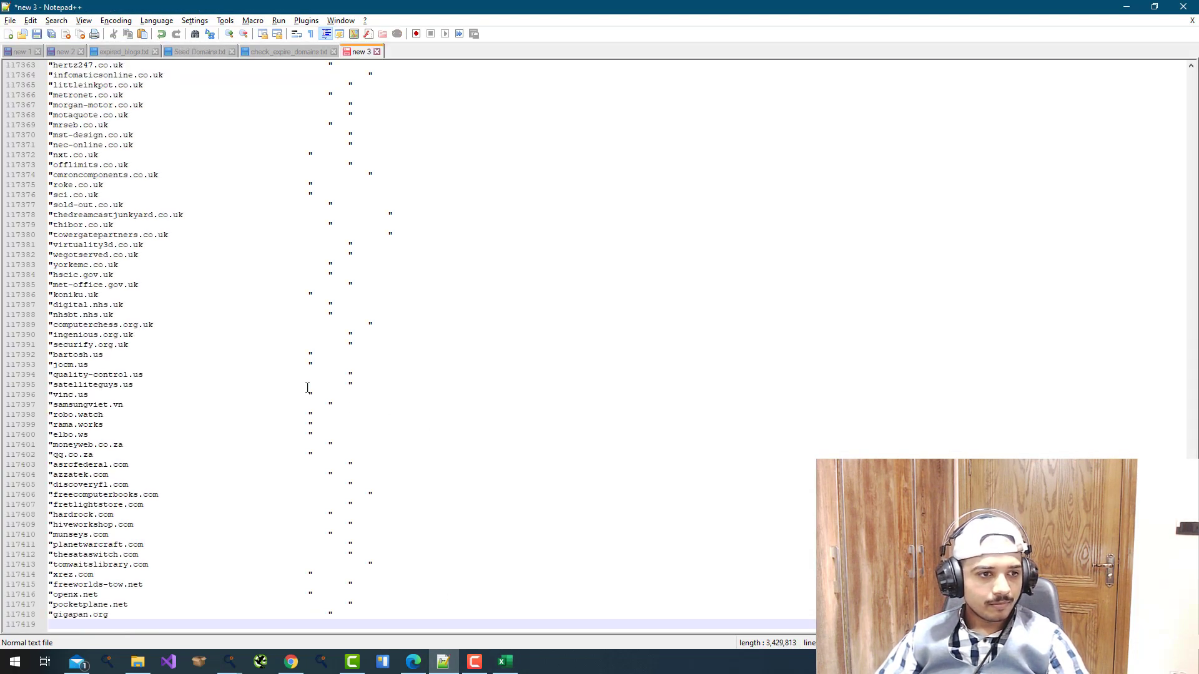
Step: Remove the trailing quote and spaces from every line with an empty Replace All
drag(312, 354, 154, 355)
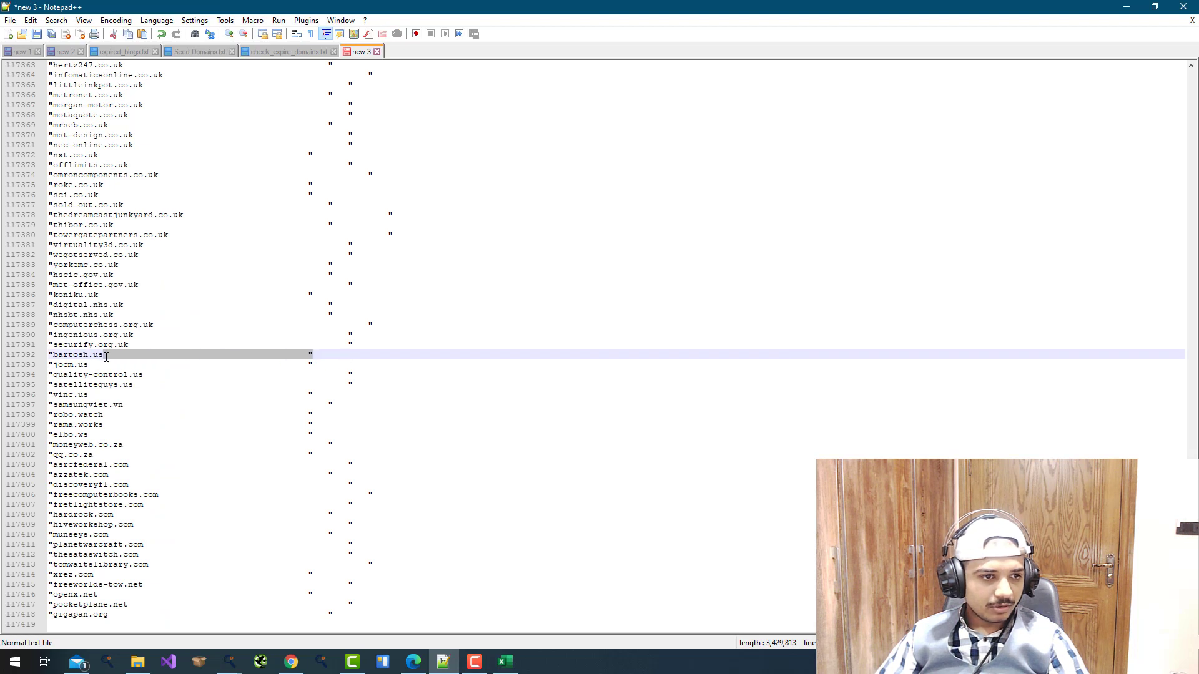
key(ctrl+h)
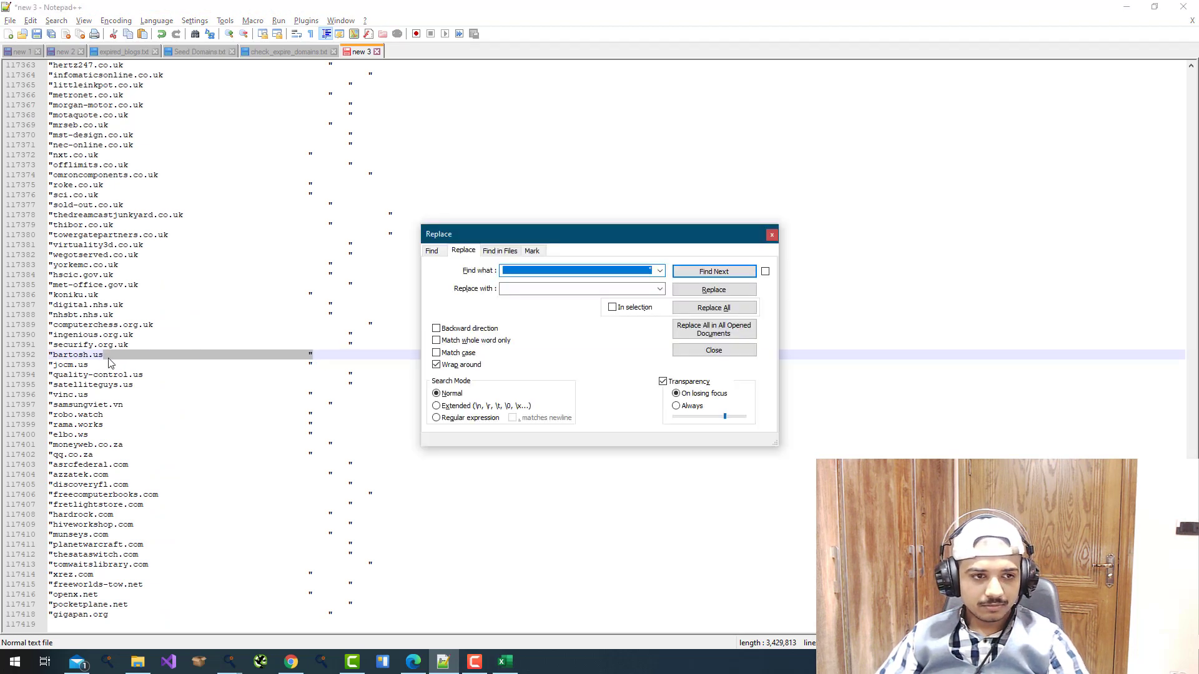
key(Tab)
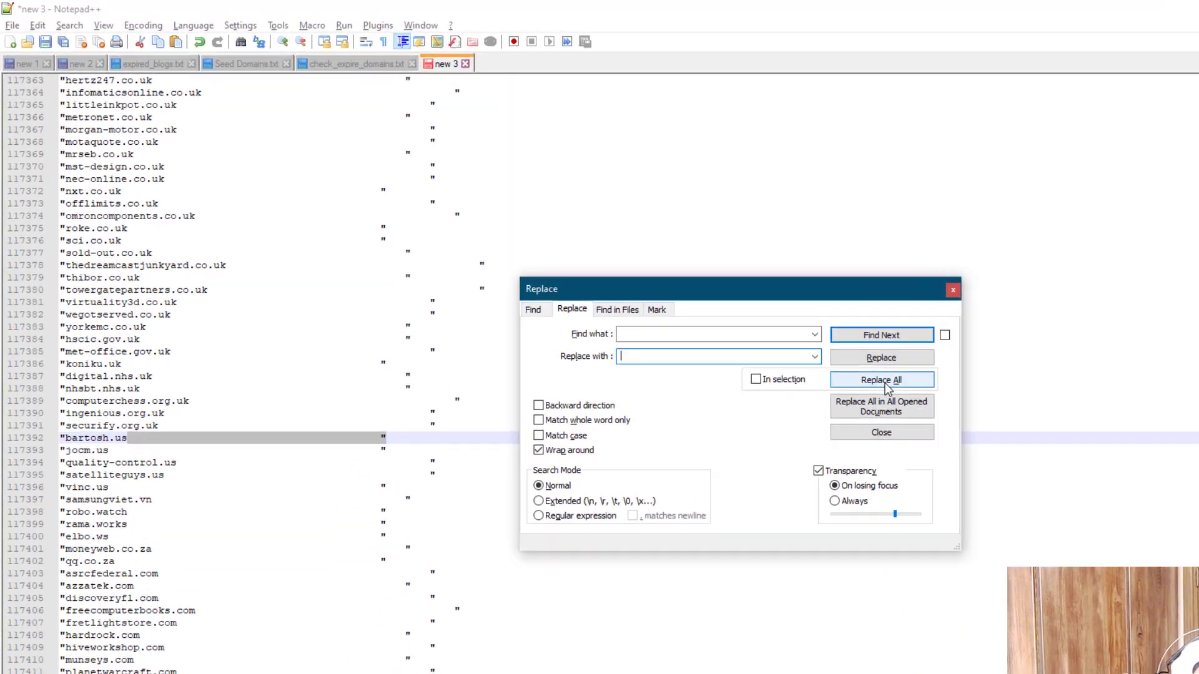
click(885, 381)
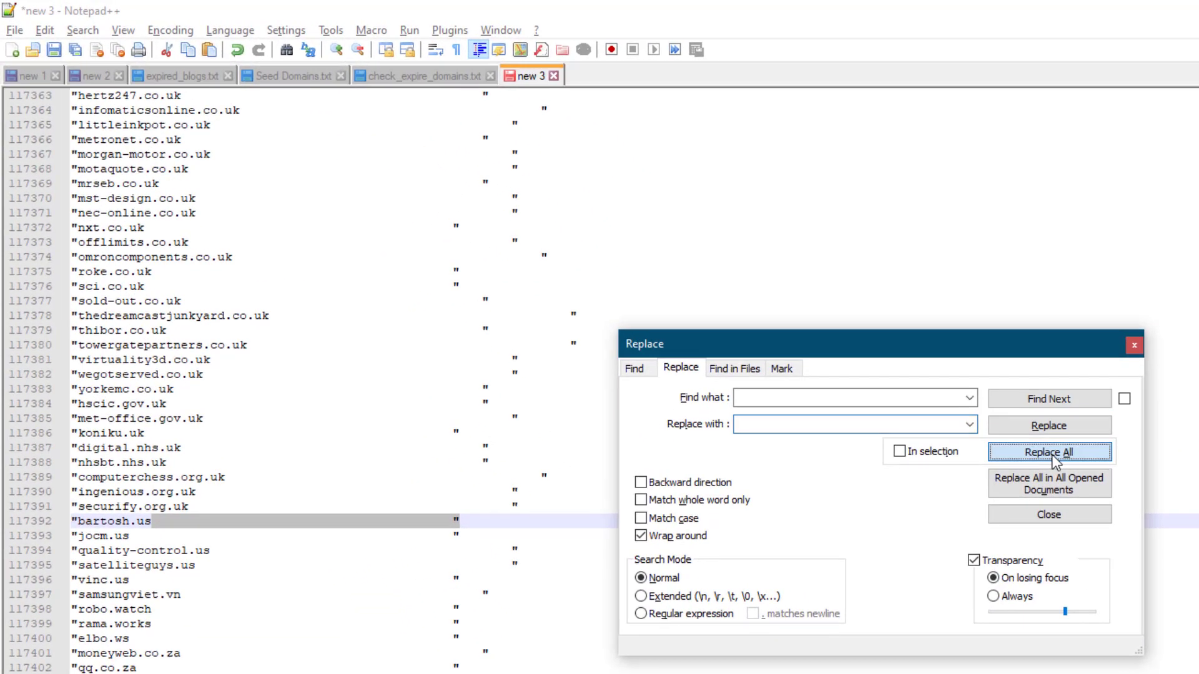
key(Return)
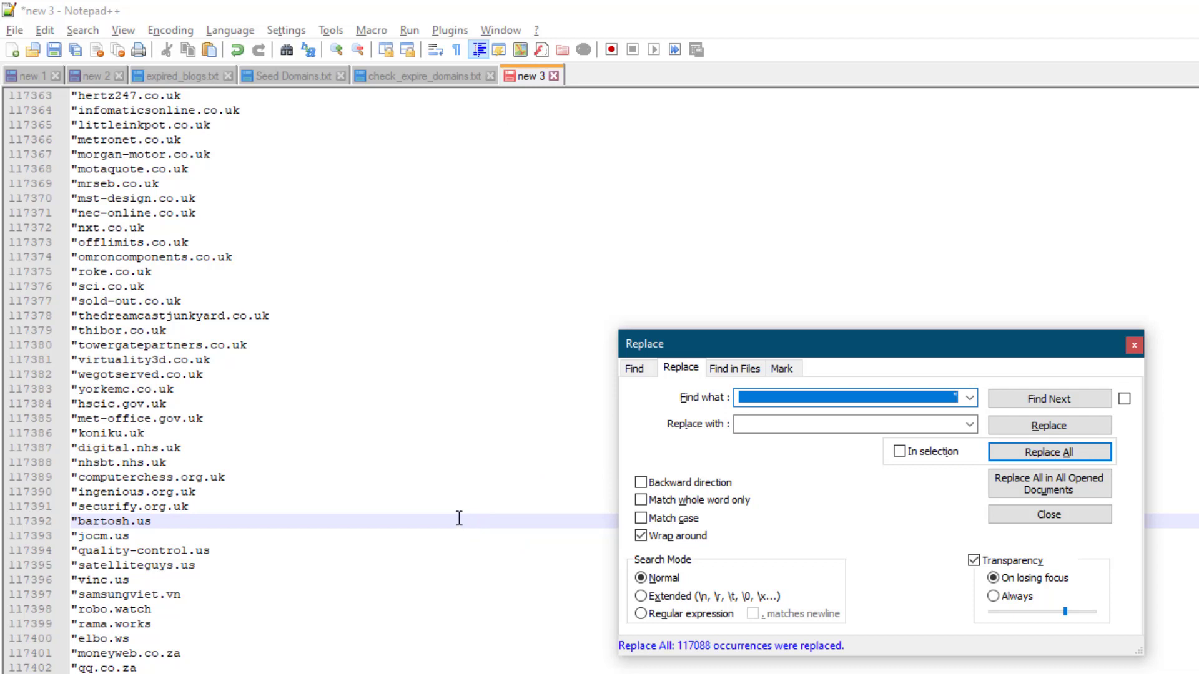
click(367, 506)
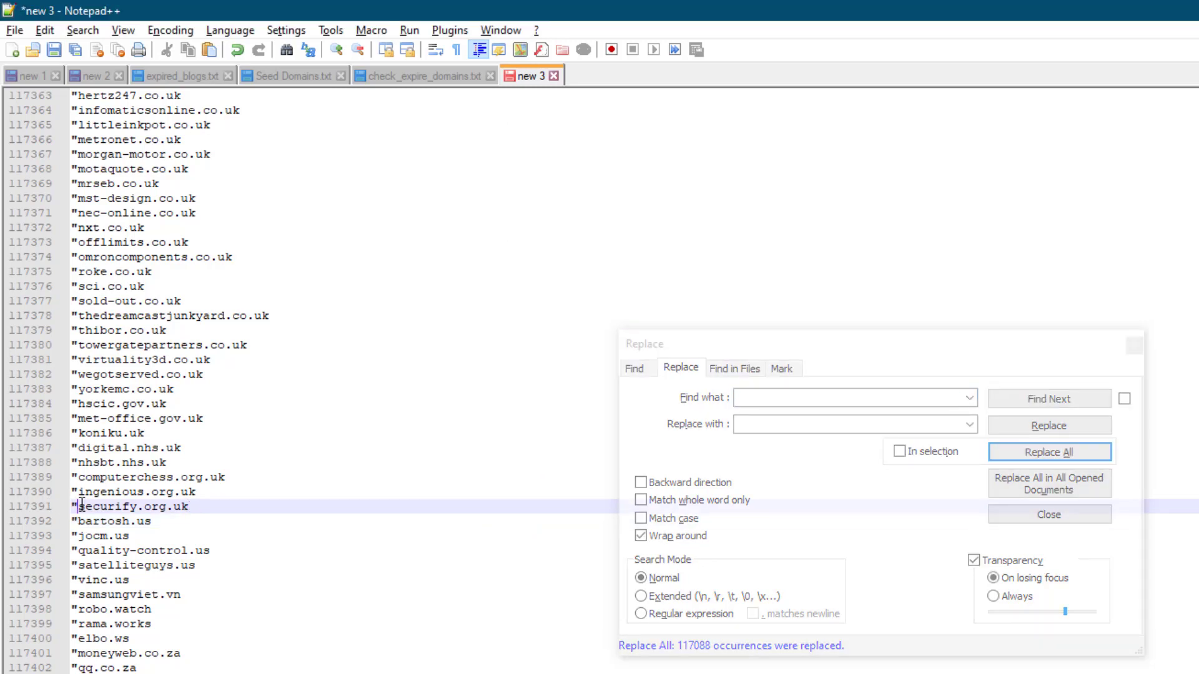
Step: Delete all leading quotation marks, then return to the top of the list
drag(78, 506, 72, 506)
key(ctrl+h)
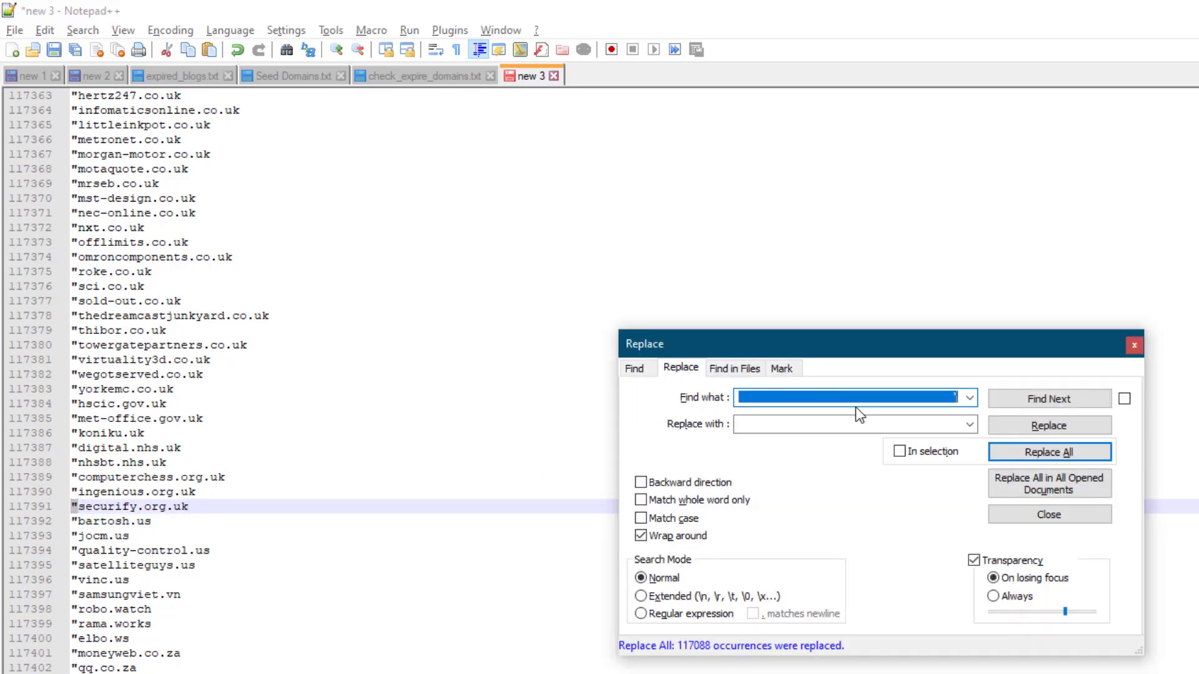
click(1065, 456)
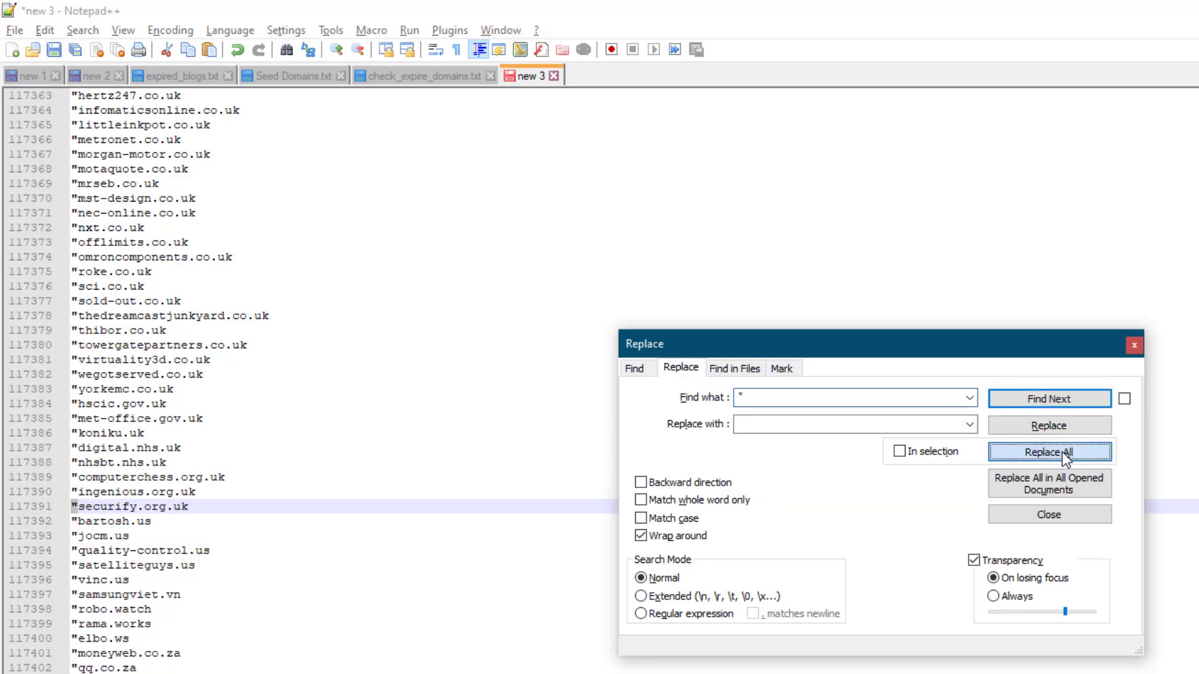
click(281, 506)
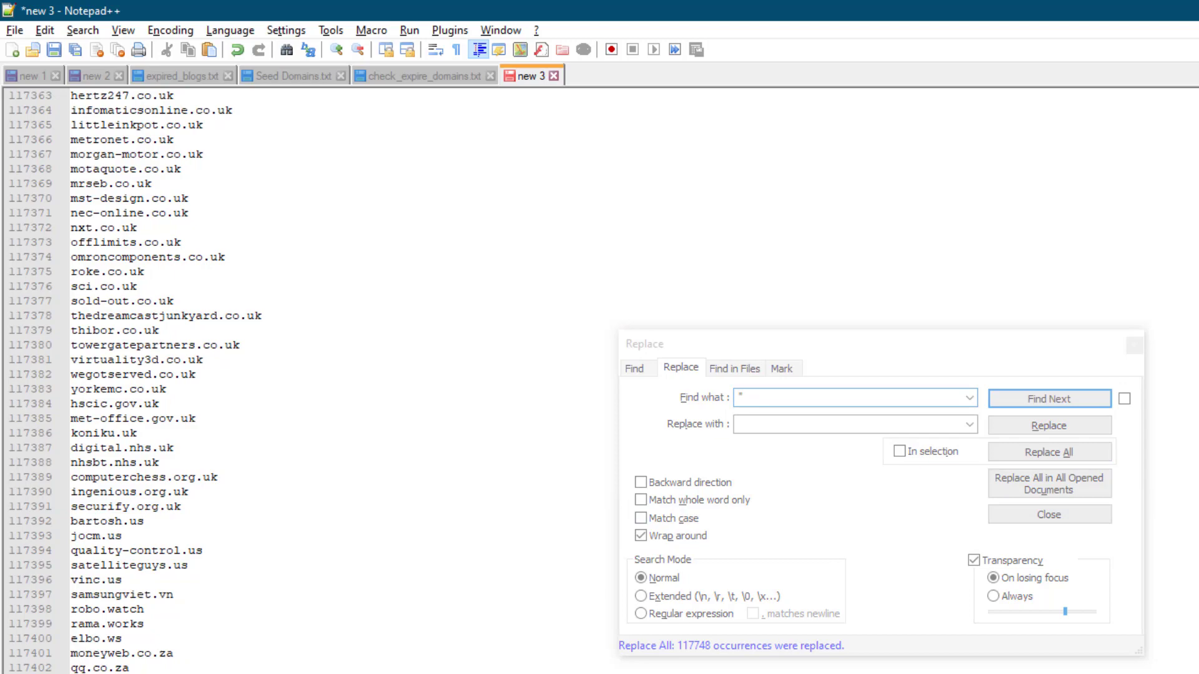
scroll(282, 374, up, 1)
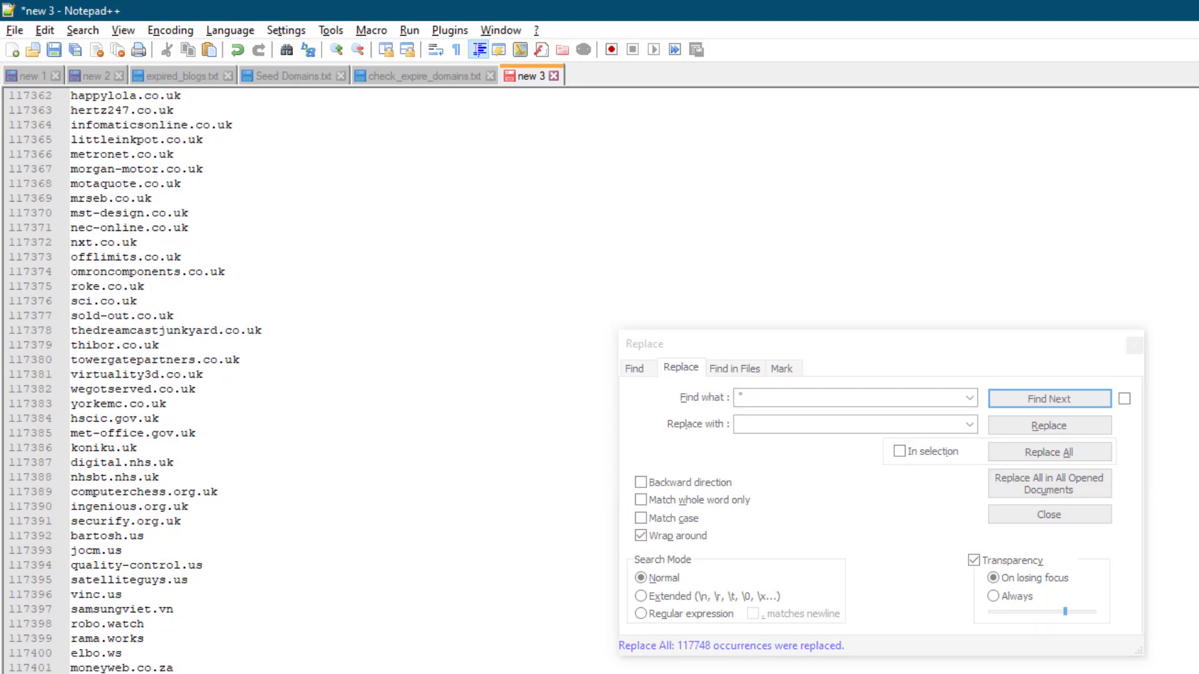
scroll(282, 375, up, 20)
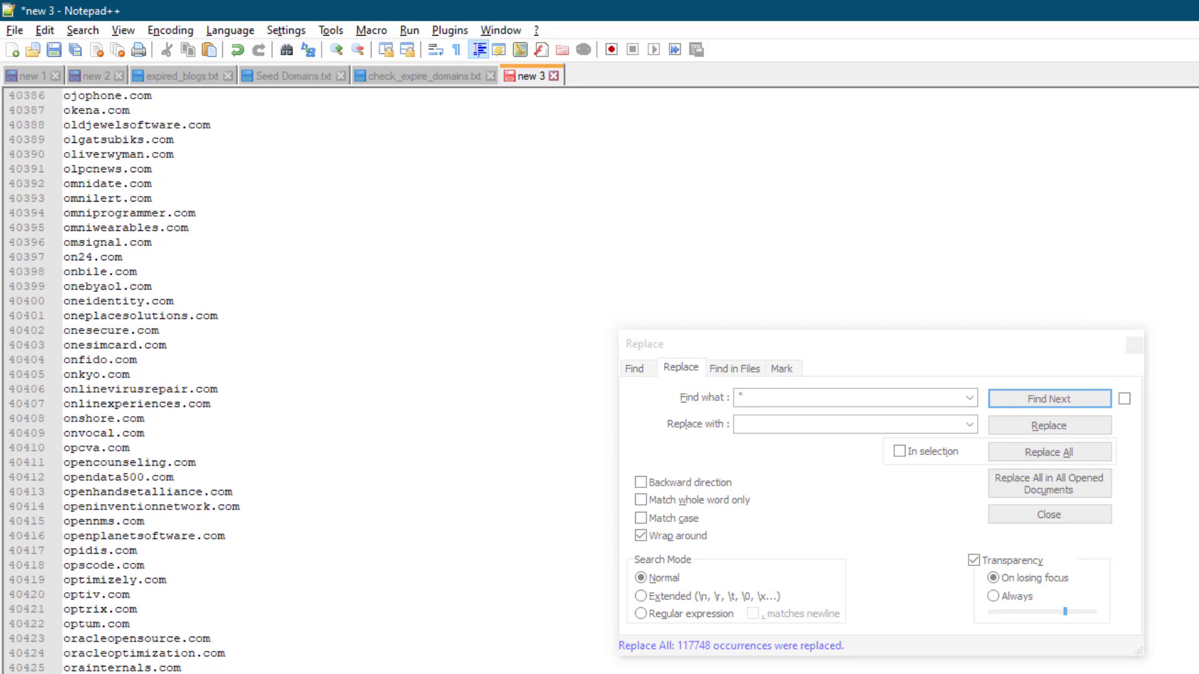
key(ctrl+Home)
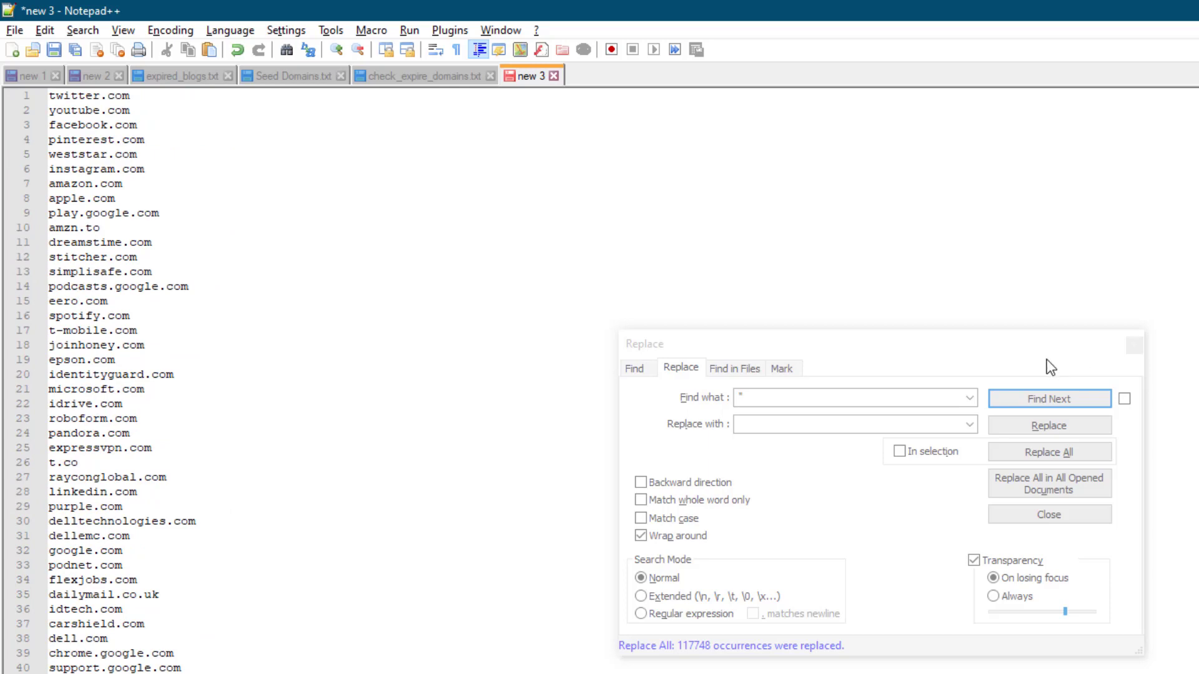
click(1125, 344)
Step: Select and copy all cleaned domains in Notepad++, skipping the save prompt
click(685, 417)
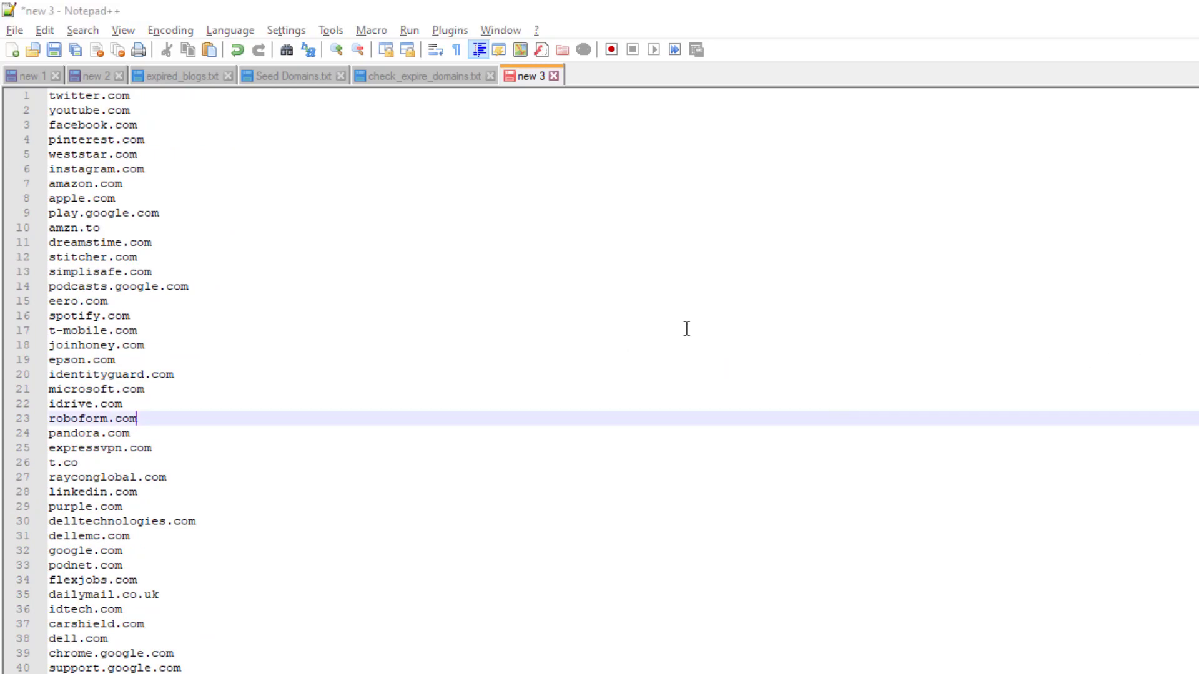
key(ctrl+s)
key(Escape)
key(ctrl+a)
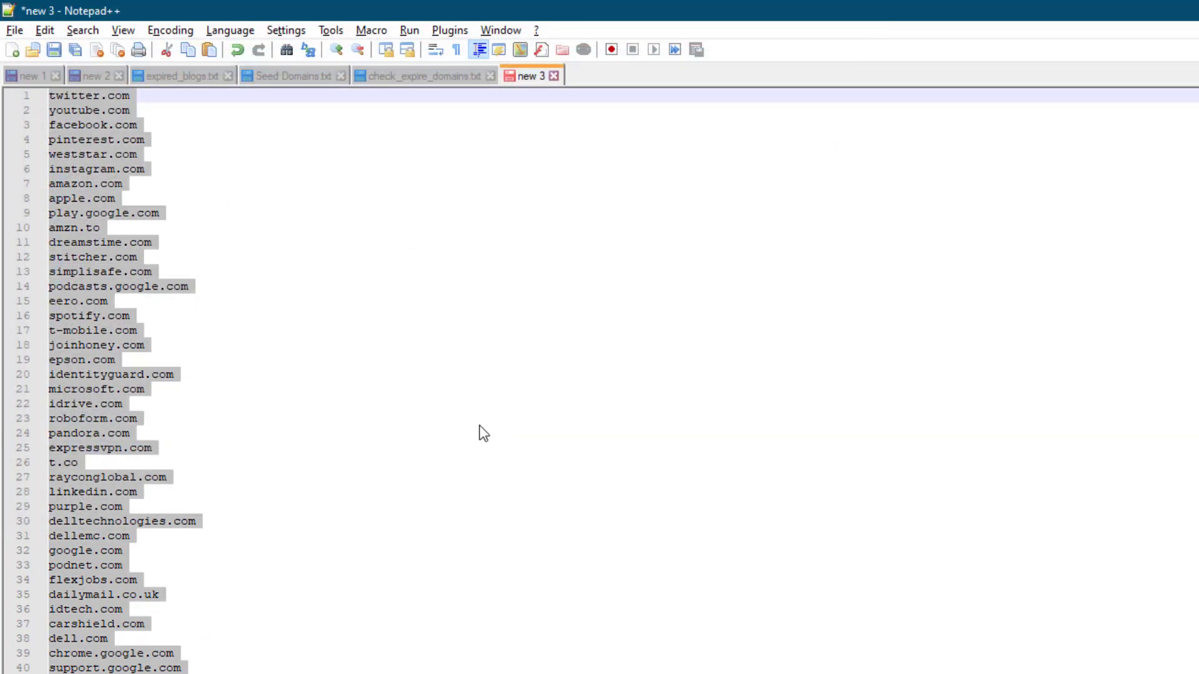
key(alt+Tab)
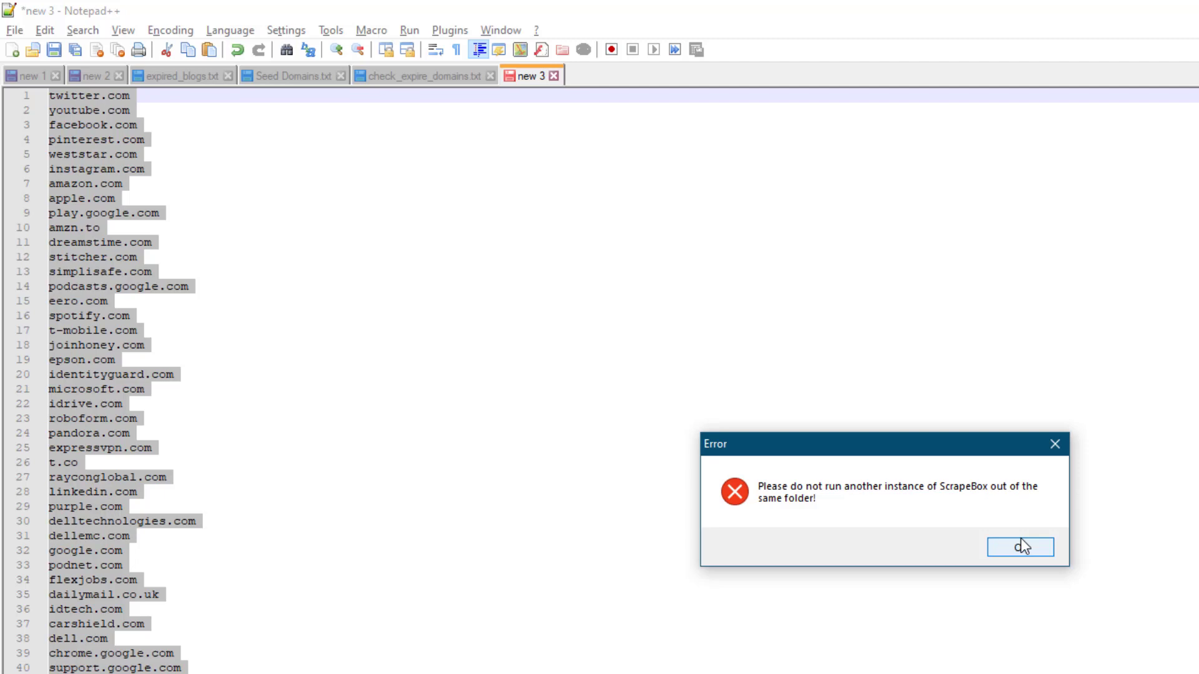
Step: Dismiss the instance error, paste the 117,418 domains into URL's Harvested, and open Check Unregistered Domains
click(1020, 549)
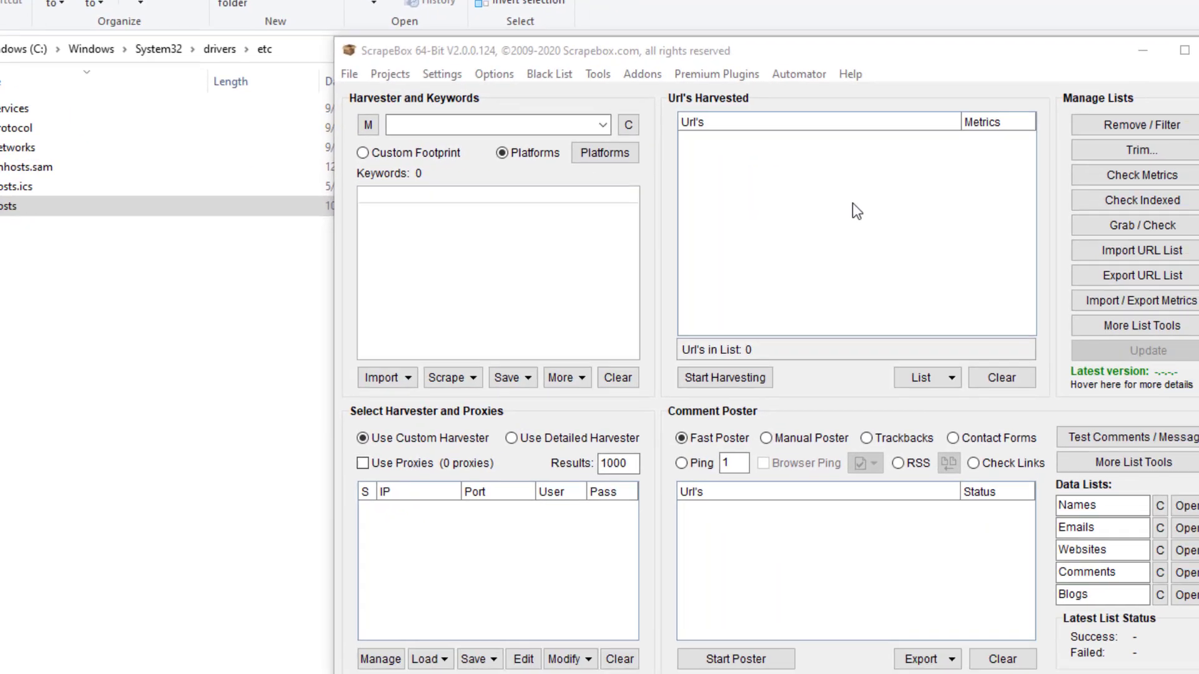
right_click(793, 182)
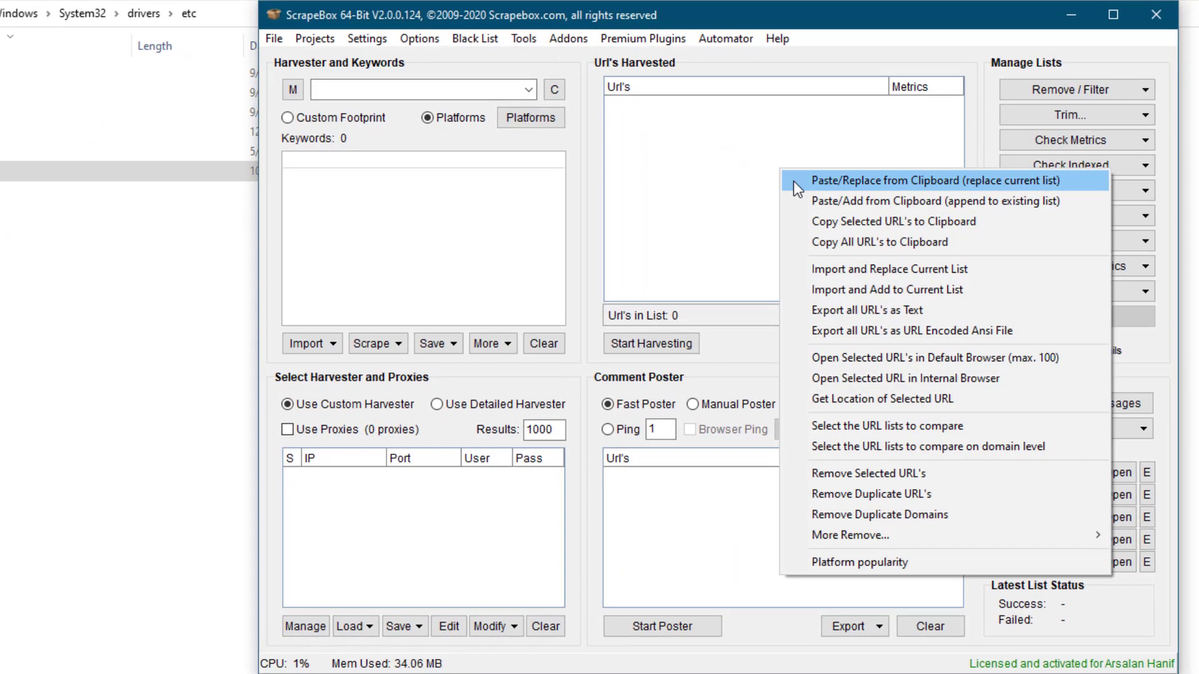
click(833, 182)
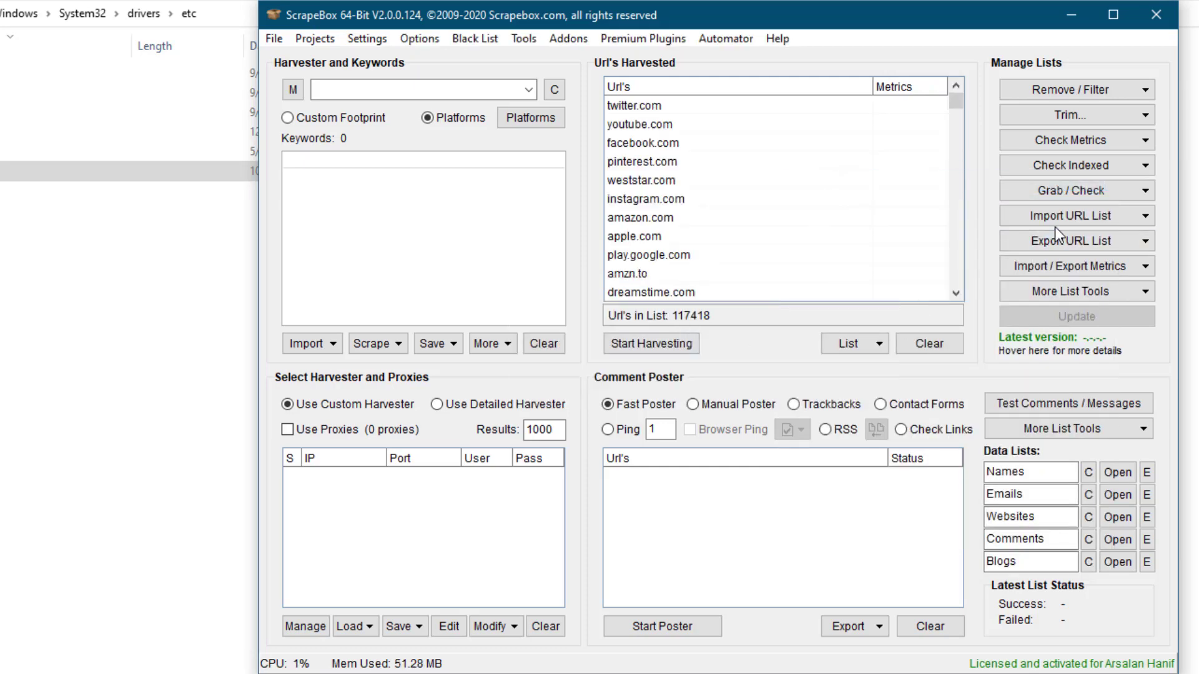
click(1071, 189)
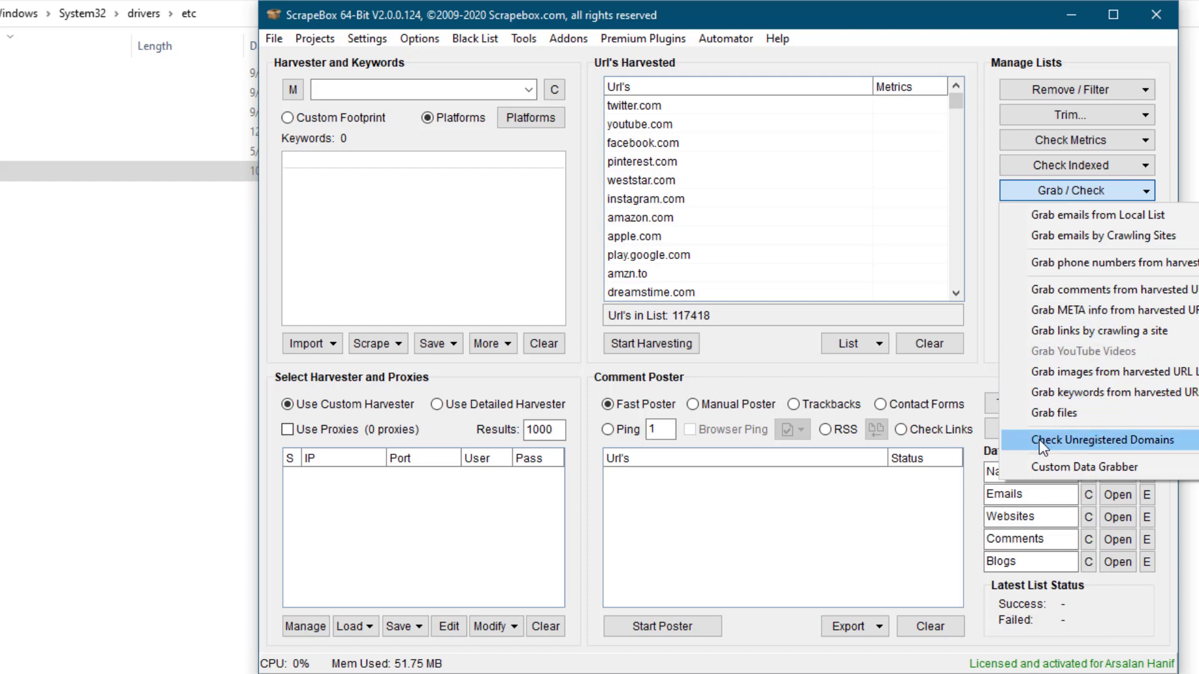
click(1096, 445)
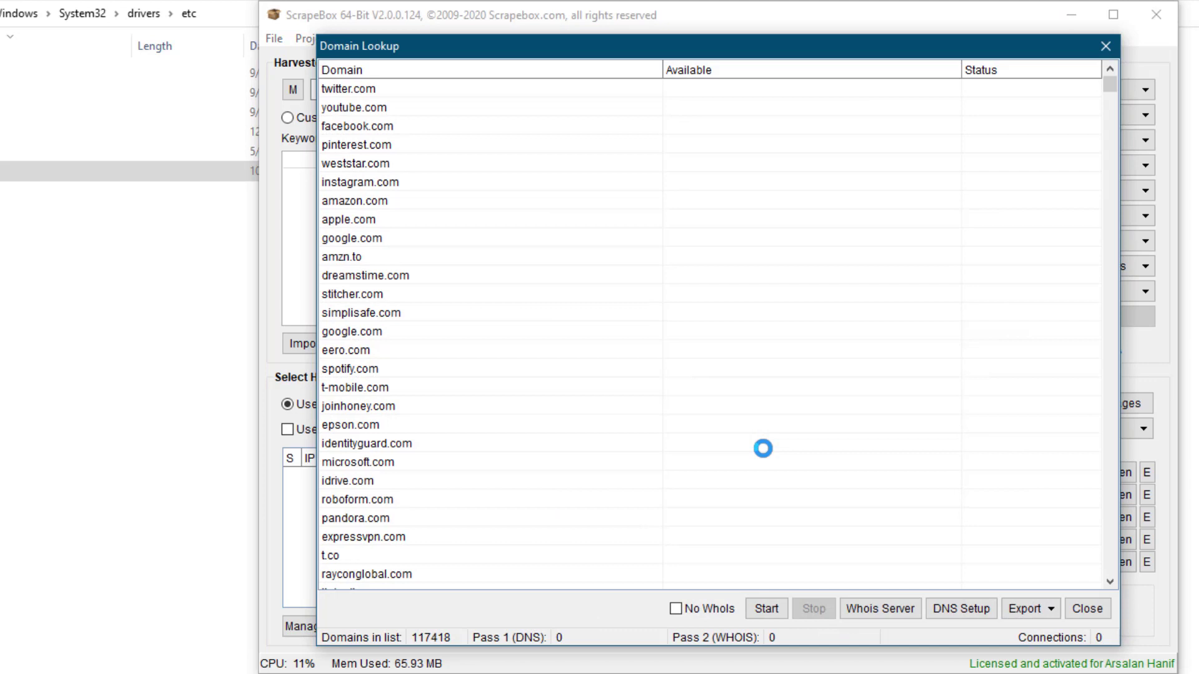
Step: Run the domain availability lookup and export the available domains to Available.txt on the Desktop
click(767, 609)
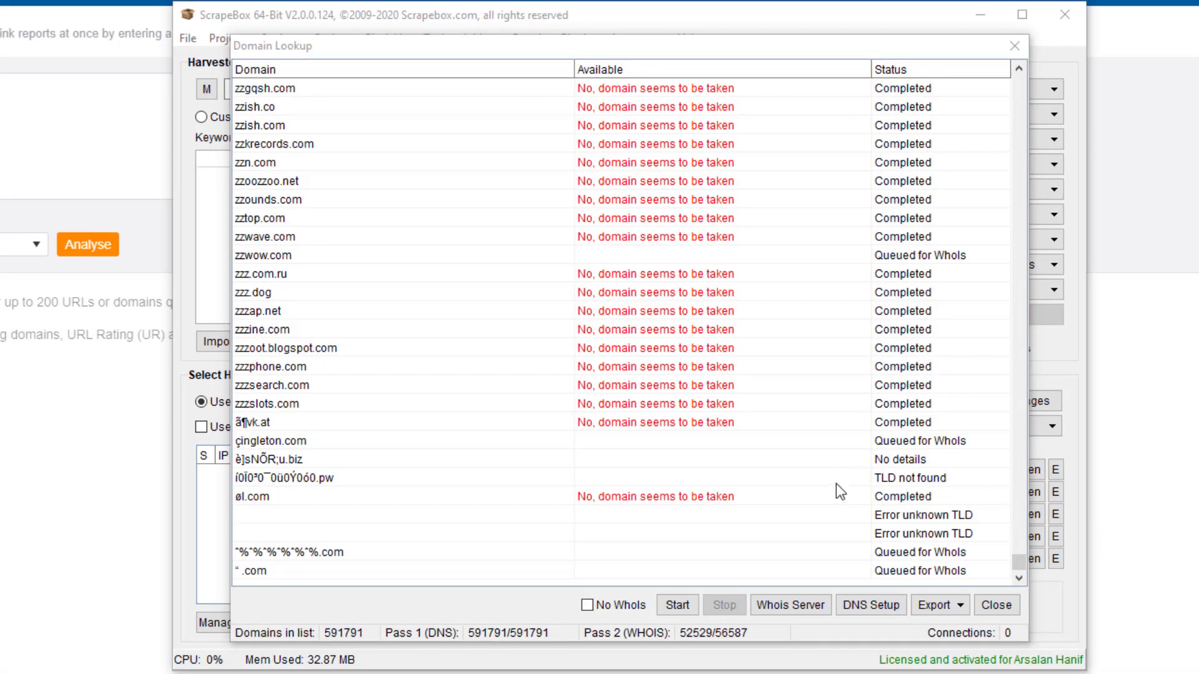
click(935, 606)
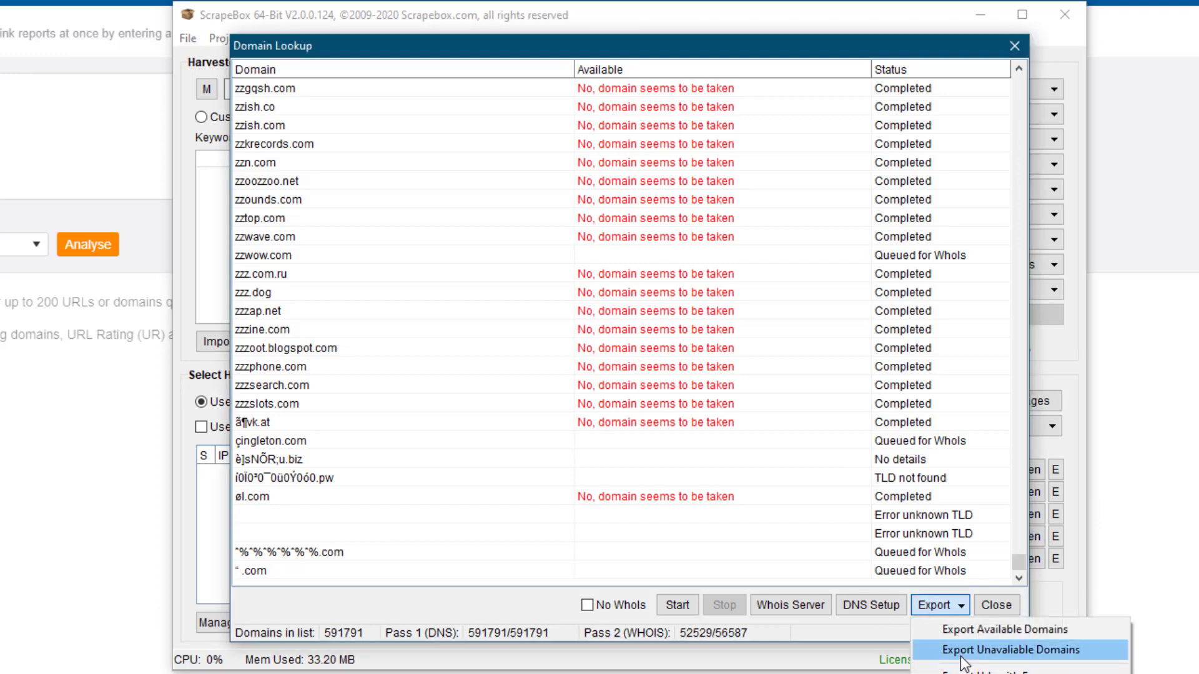
click(1005, 629)
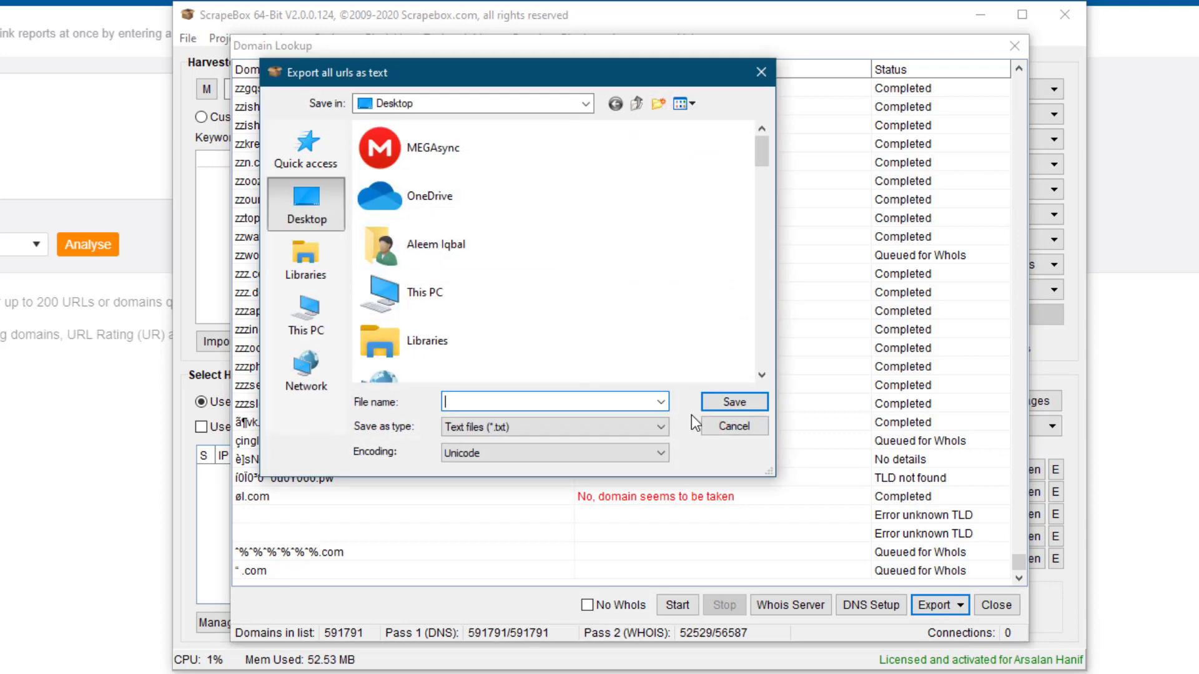
text(Available)
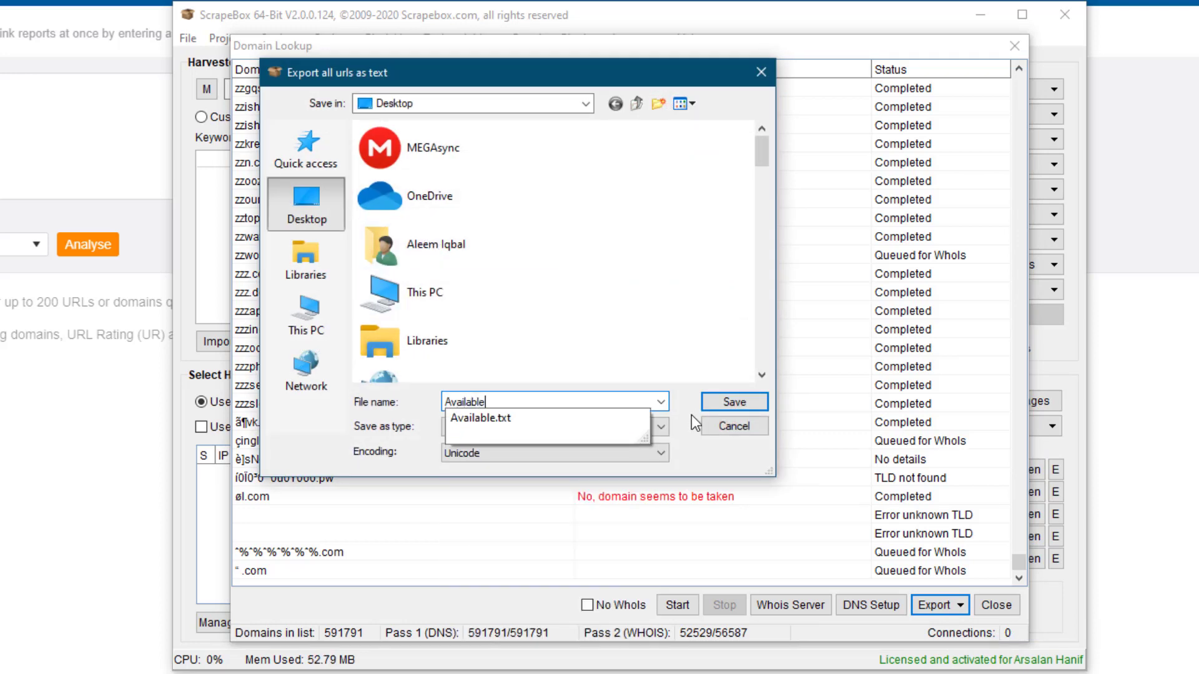
text(s)
key(Return)
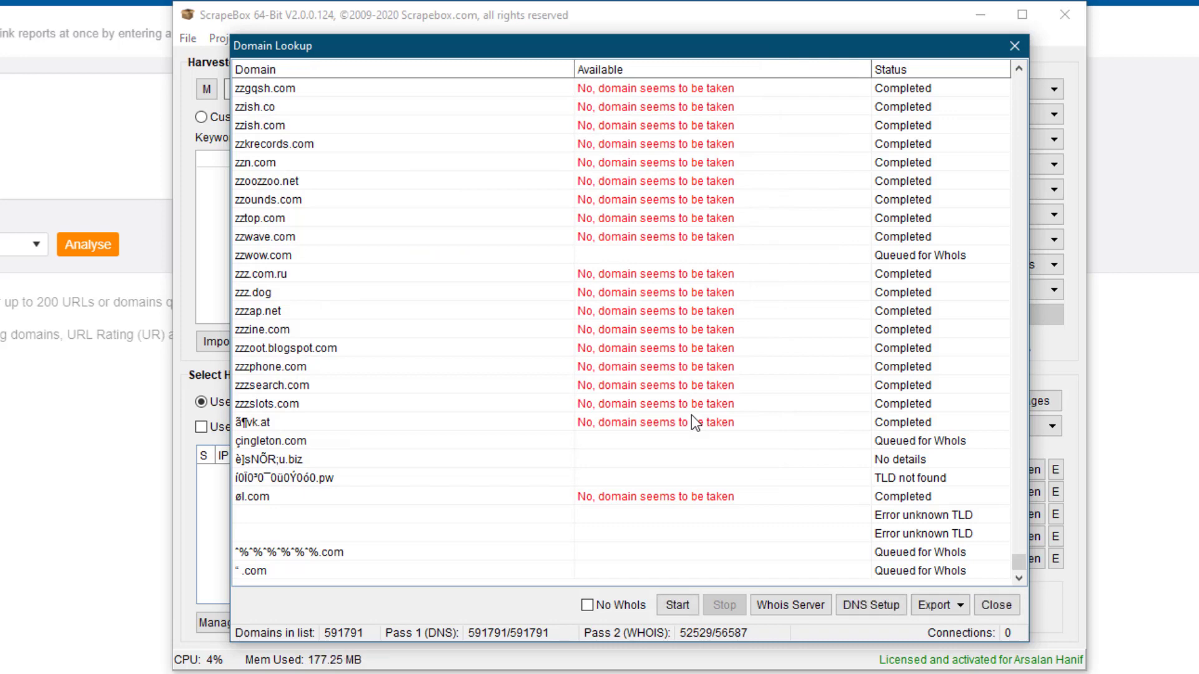
Step: Open Availablea.txt, scroll to its end, and copy zelfwiiombouwen.org
key(alt+Tab)
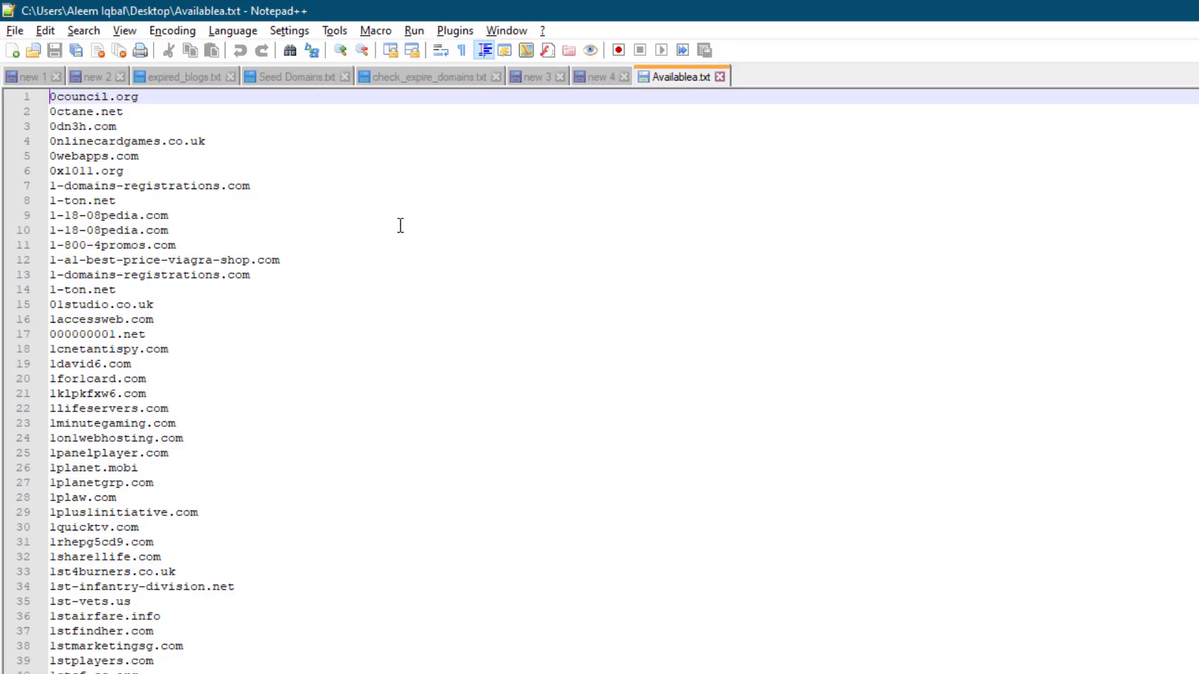
scroll(400, 226, down, 7)
drag(1195, 94, 1195, 656)
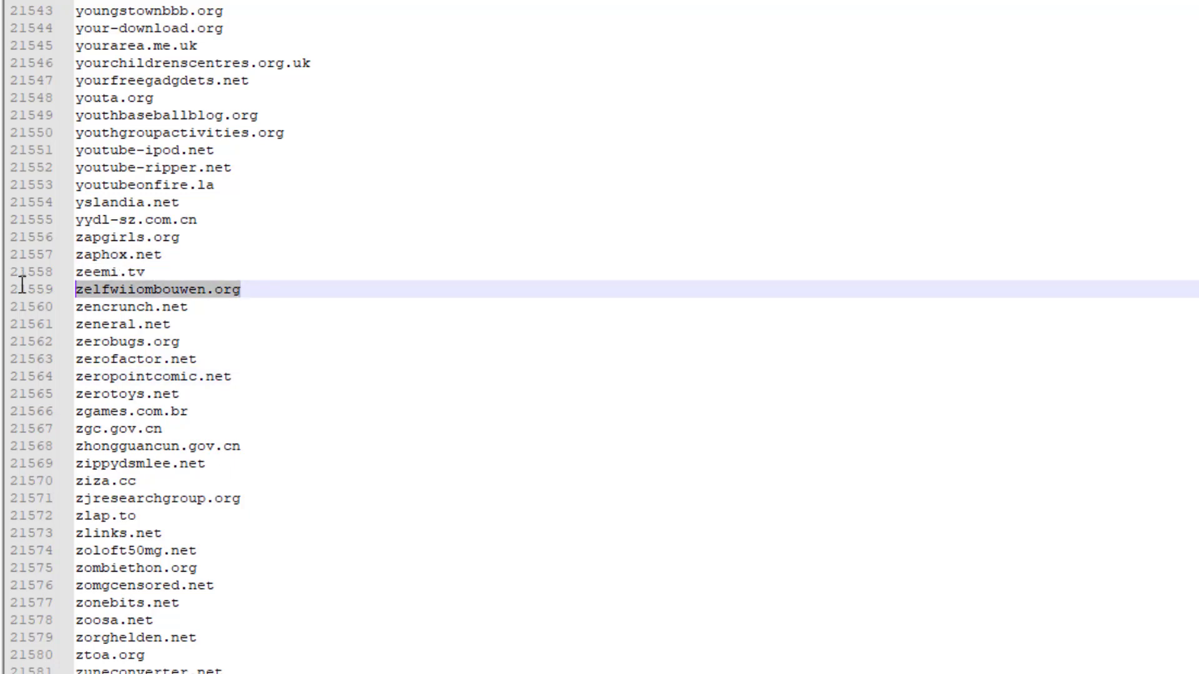
key(ctrl+c)
Step: Search zelfwiiombouwen.org on Namecheap, confirming it is available at $9.18/yr
key(alt+Tab)
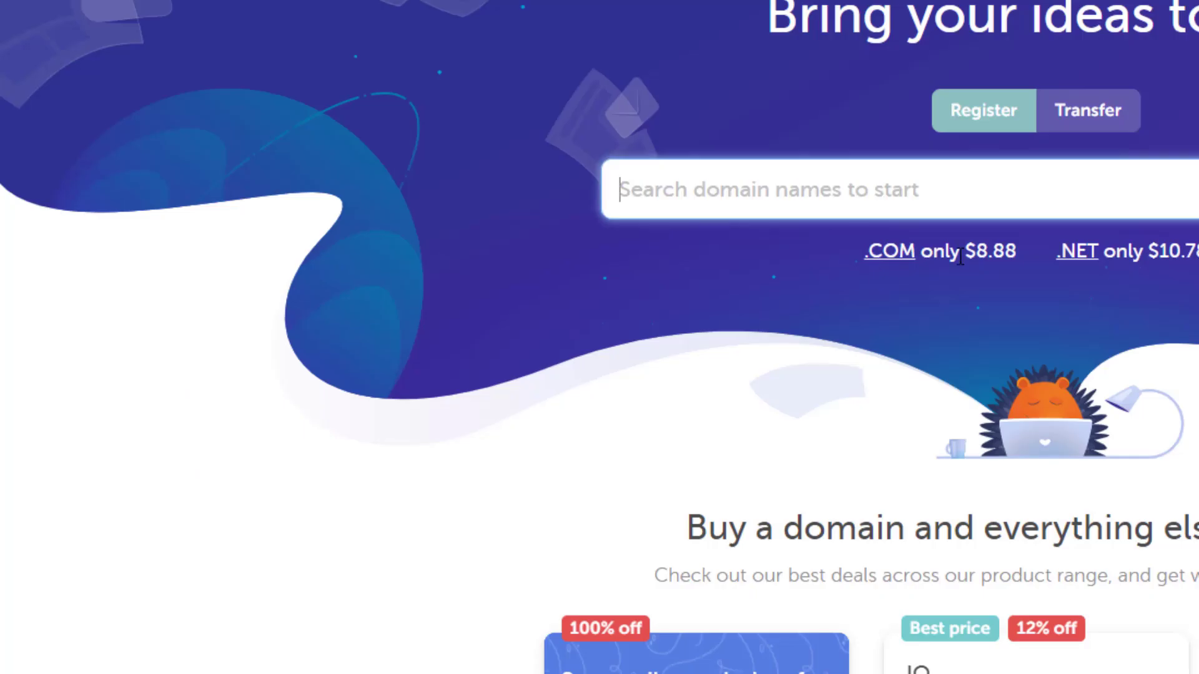
click(966, 187)
key(ctrl+v)
click(1001, 341)
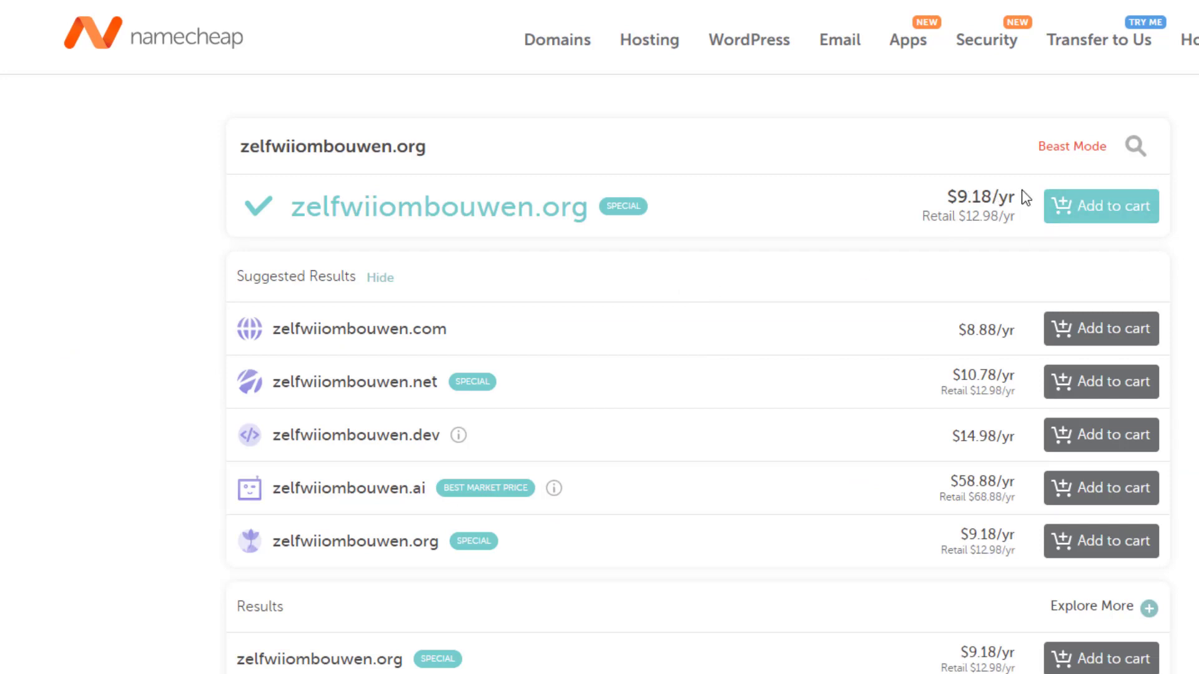
drag(1020, 199, 928, 217)
click(953, 206)
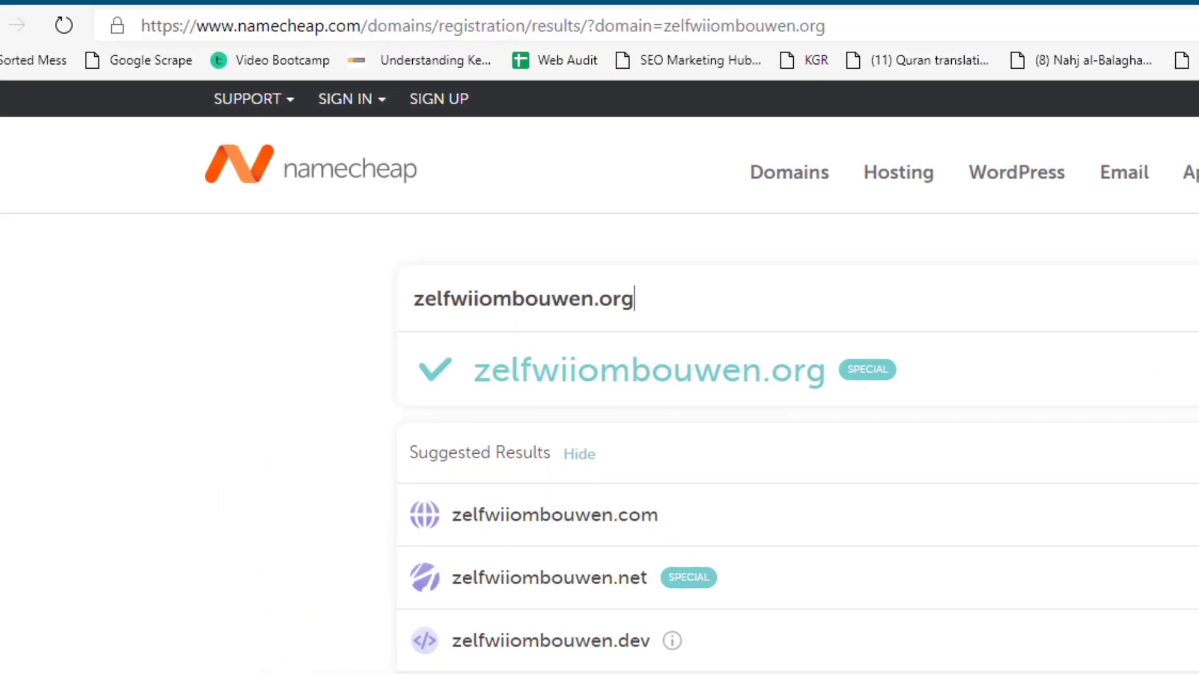
key(alt+Tab)
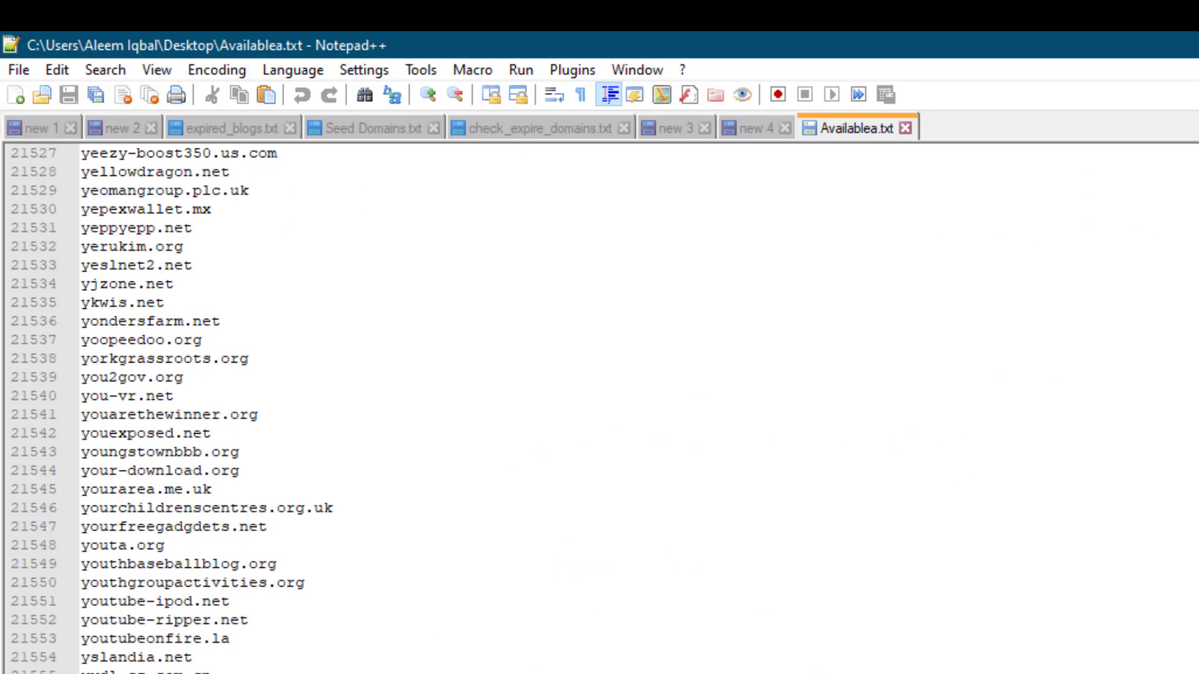
drag(196, 666, 4, 478)
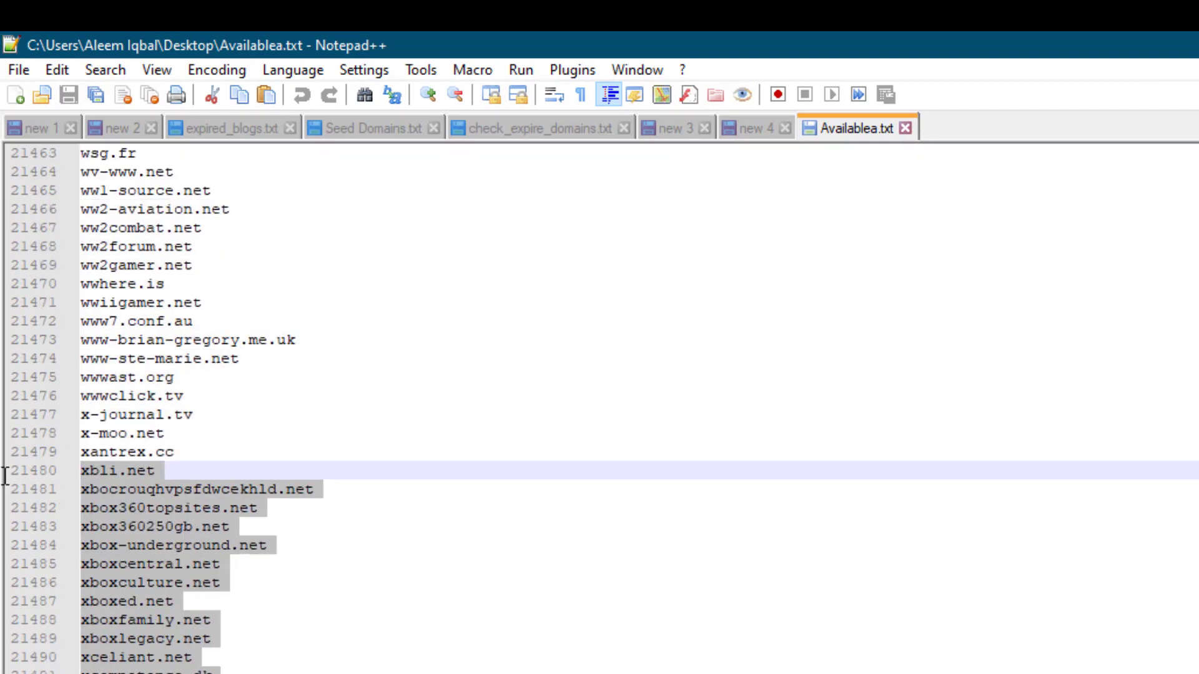
Step: Select the last domains starting at yondersfarm.net and bring up Ahrefs Batch Analysis
click(5, 478)
scroll(376, 421, down, 10)
scroll(374, 422, down, 10)
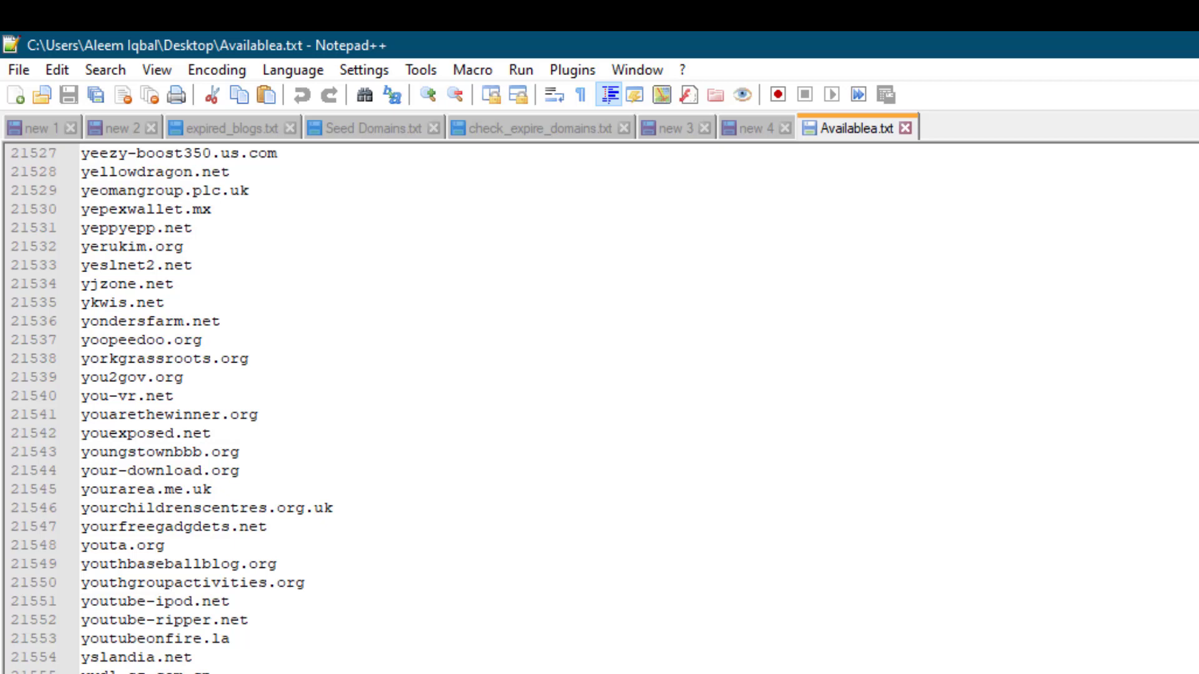
drag(79, 264, 79, 321)
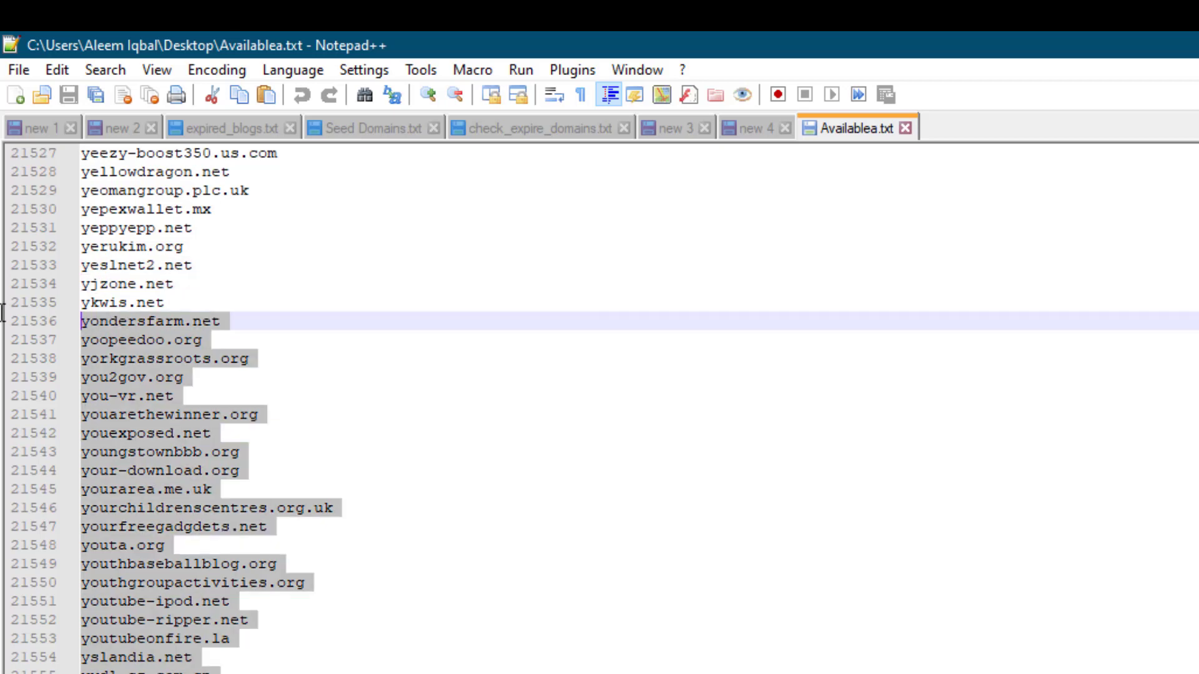
mouse_move(3, 311)
mouse_down()
mouse_move(79, 141)
mouse_move(79, 563)
mouse_up()
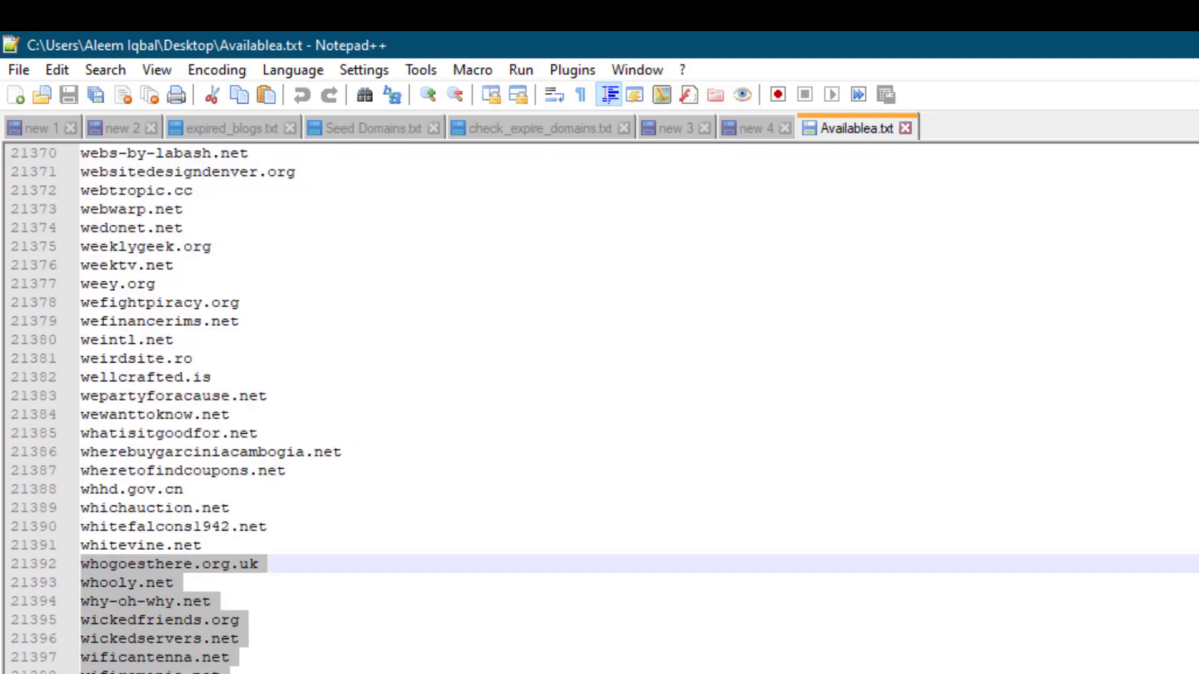
click(169, 563)
scroll(600, 375, down, 7)
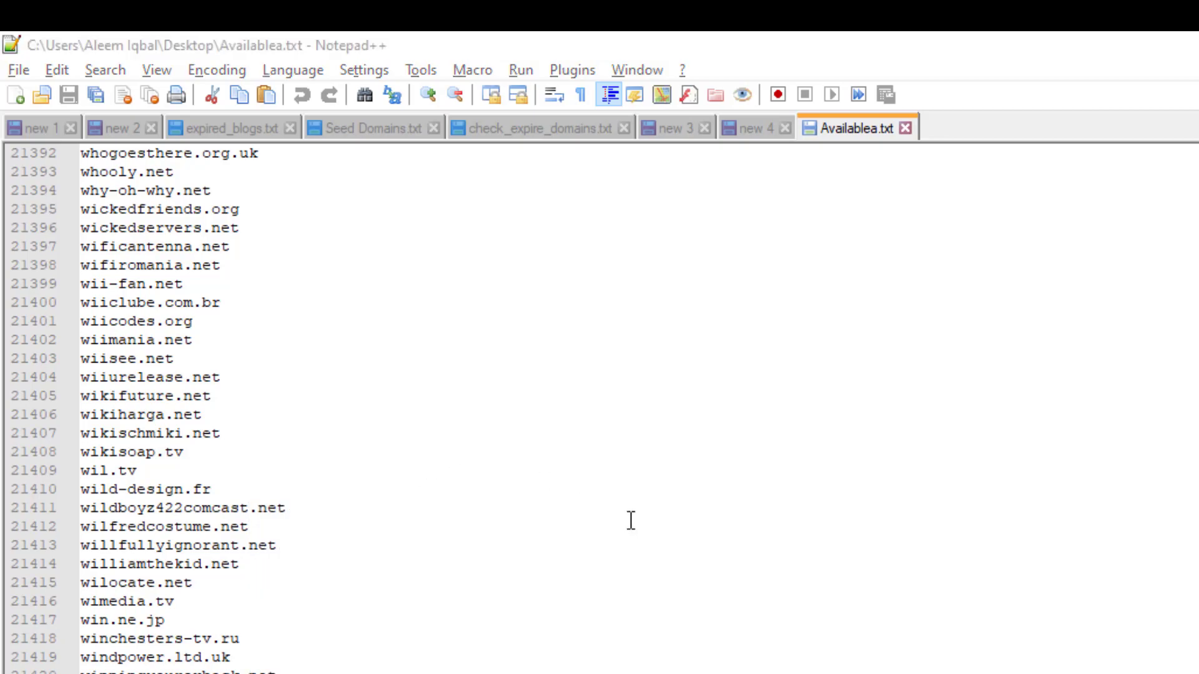
click(711, 538)
Step: Paste the domains into Quick Batch Analysis, analyse all 162, and sort DR descending
click(468, 355)
key(ctrl+v)
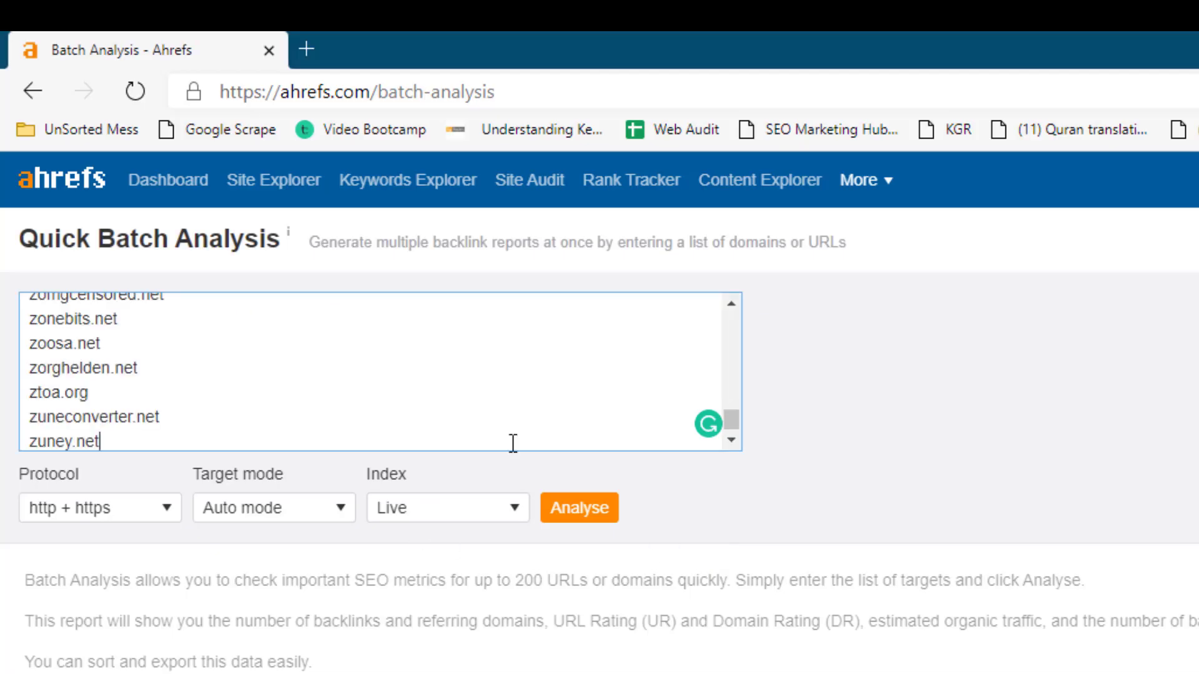
click(580, 508)
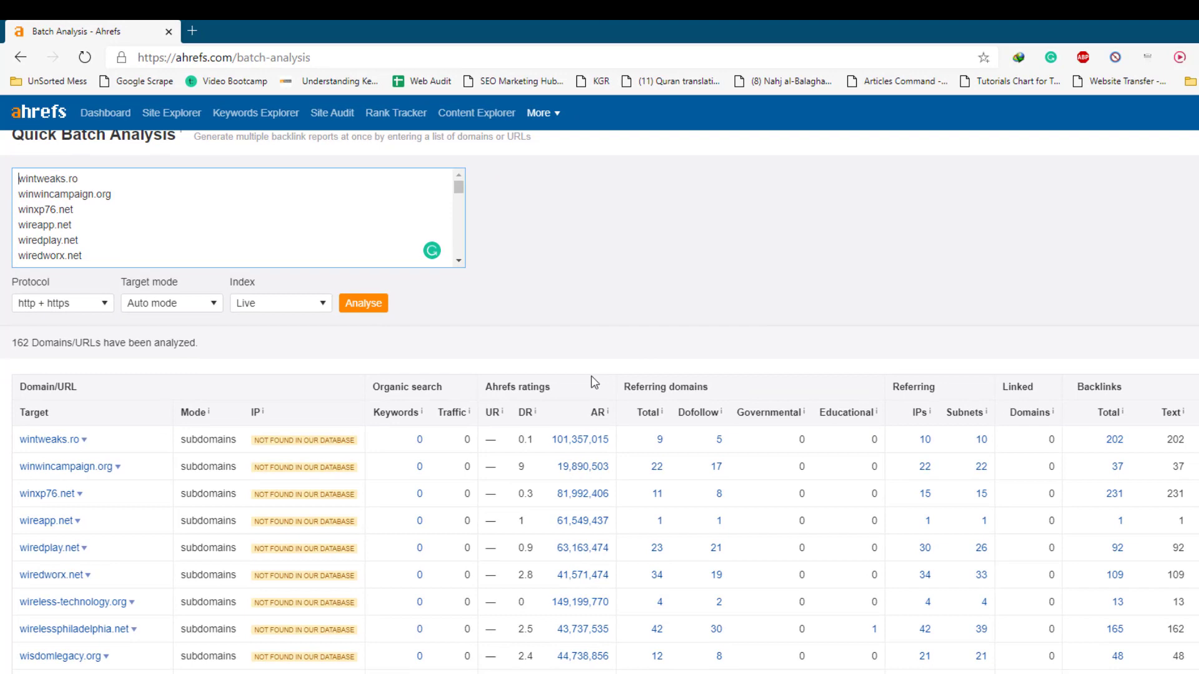
click(526, 428)
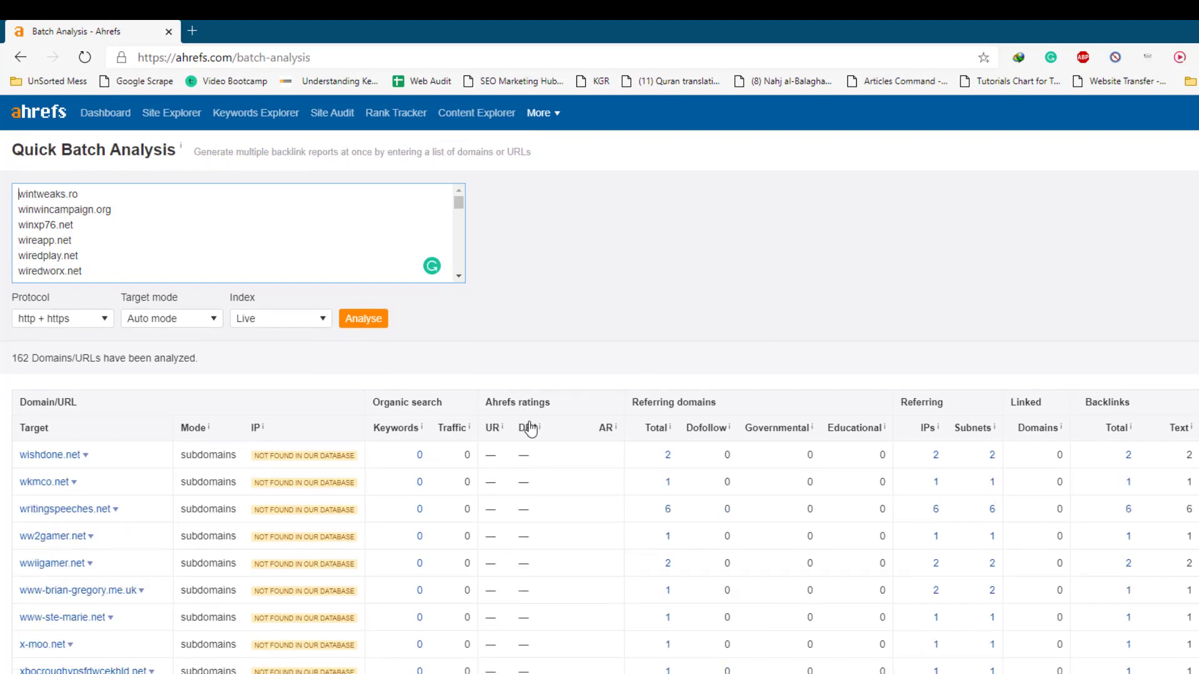
click(529, 428)
scroll(514, 474, down, 4)
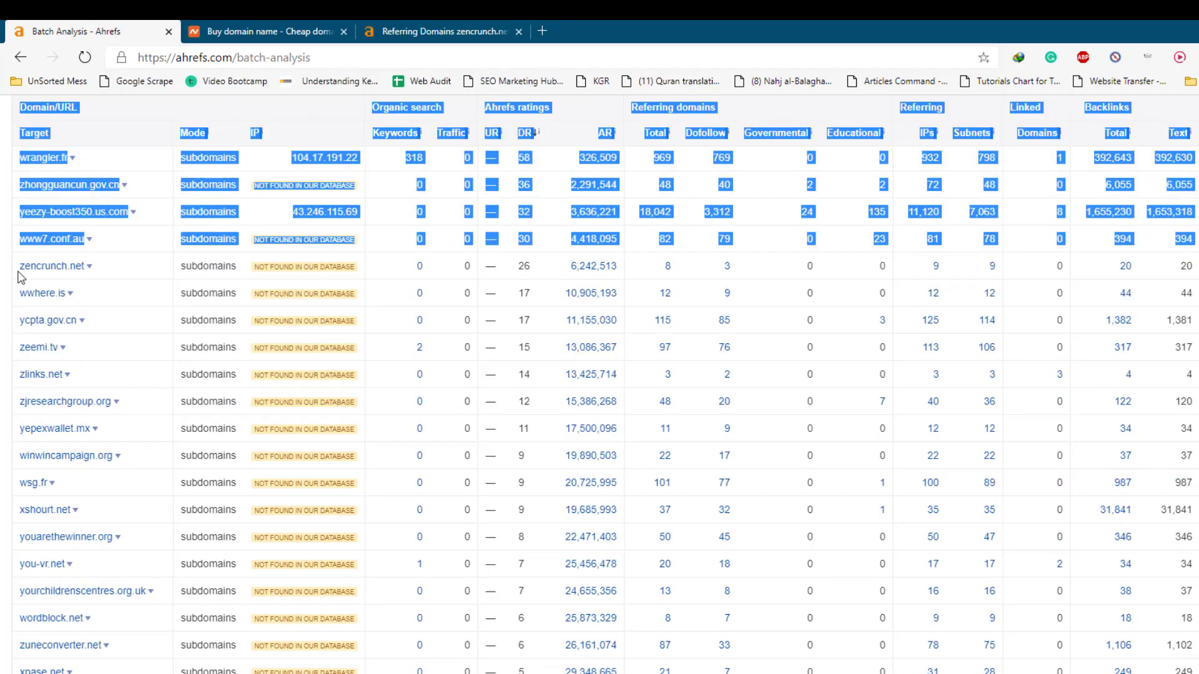
Step: Copy zencrunch.net and confirm on Namecheap that it is available
double_click(44, 266)
key(ctrl+c)
click(370, 31)
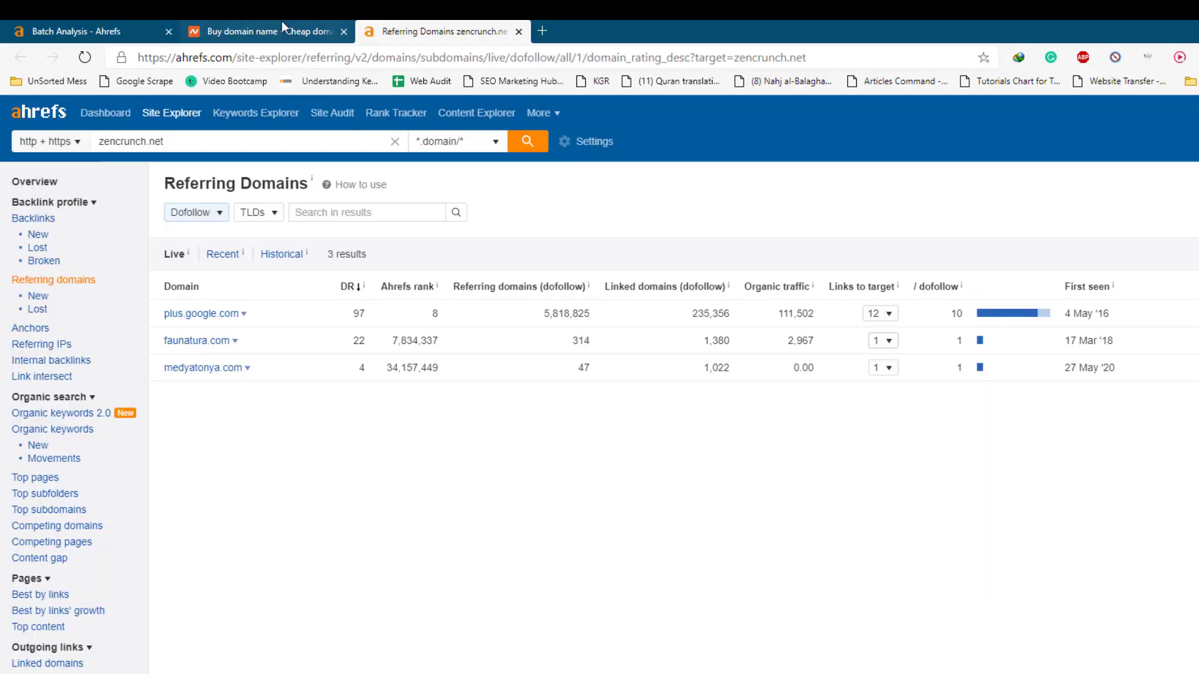
click(271, 32)
click(637, 404)
key(ctrl+v)
key(Return)
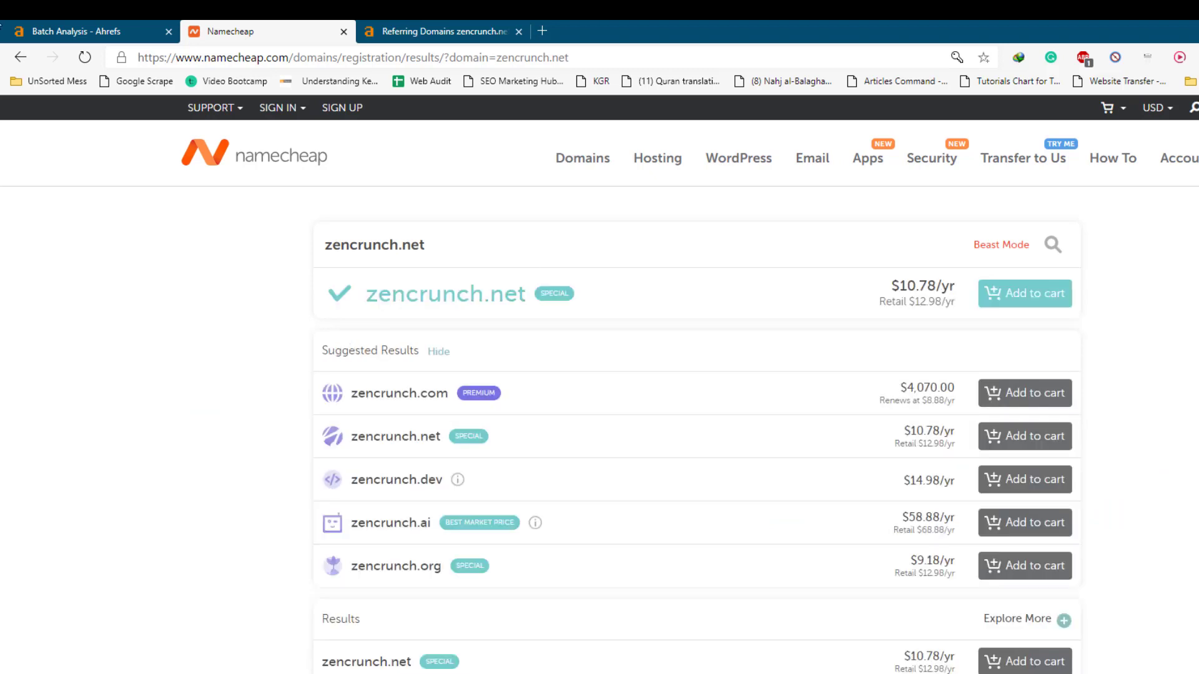
key(ctrl+1)
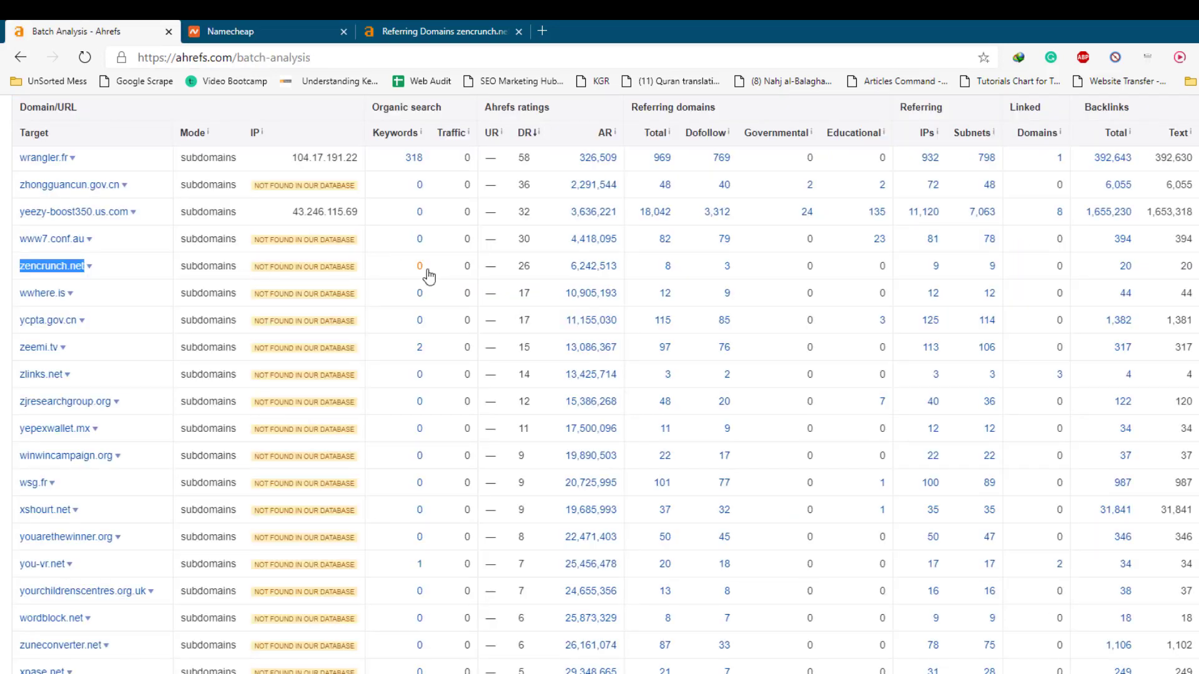
double_click(525, 266)
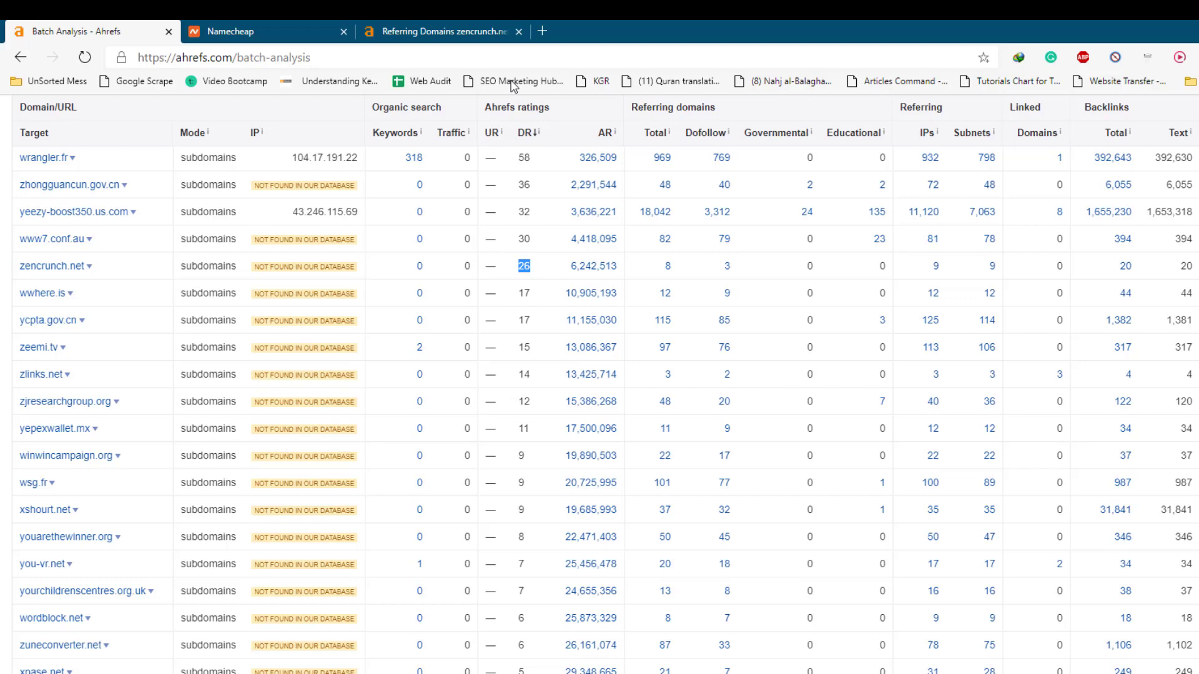
scroll(562, 244, up, 5)
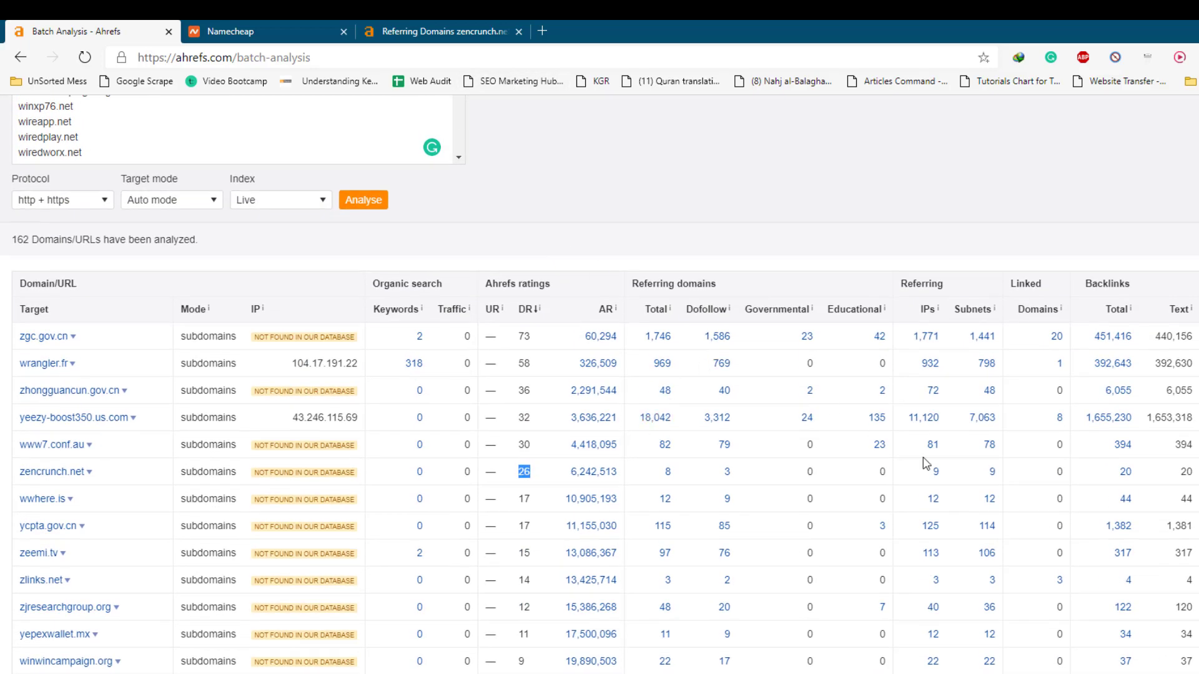
Step: Open and review dofollow referring-domain reports for ycpta.gov.cn, zeemi.tv and zjresearchgroup.org
middle_click(725, 512)
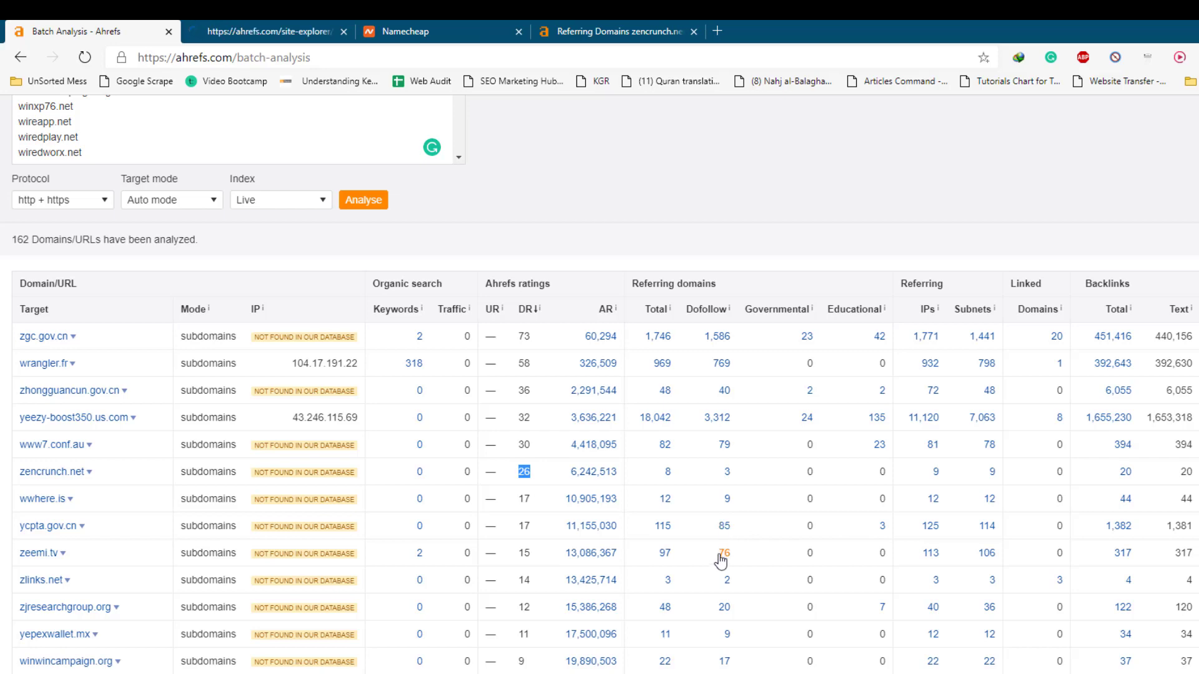
middle_click(723, 553)
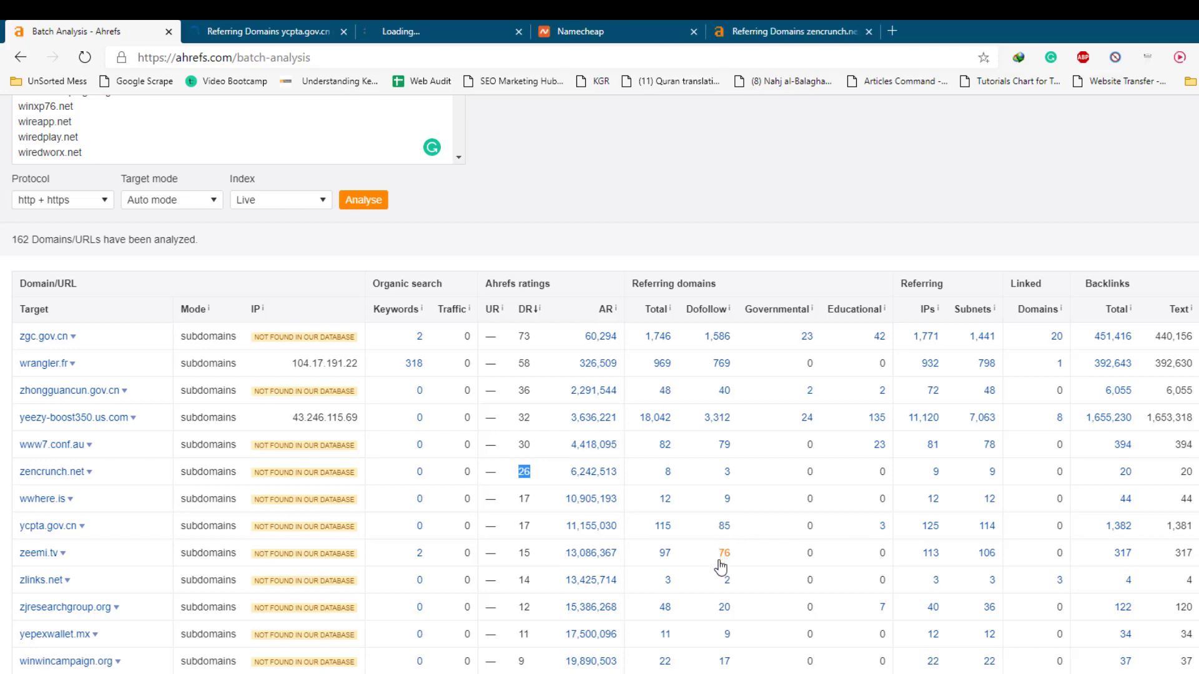
middle_click(726, 607)
scroll(271, 188, up, 3)
click(262, 31)
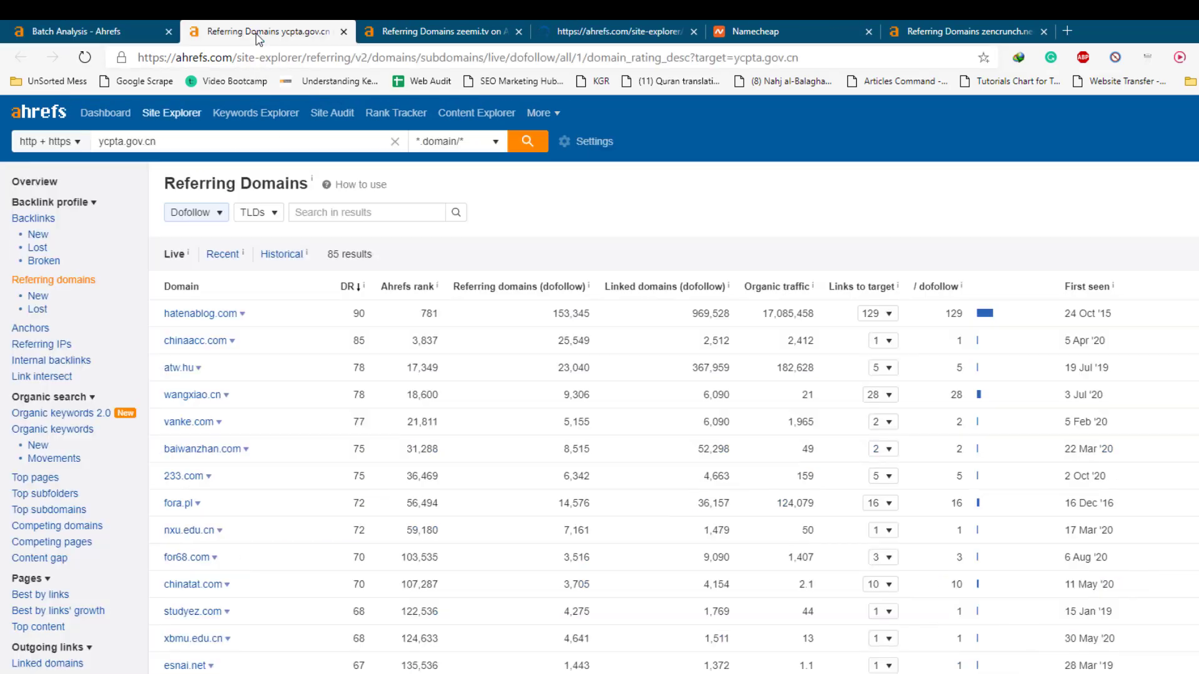
click(441, 31)
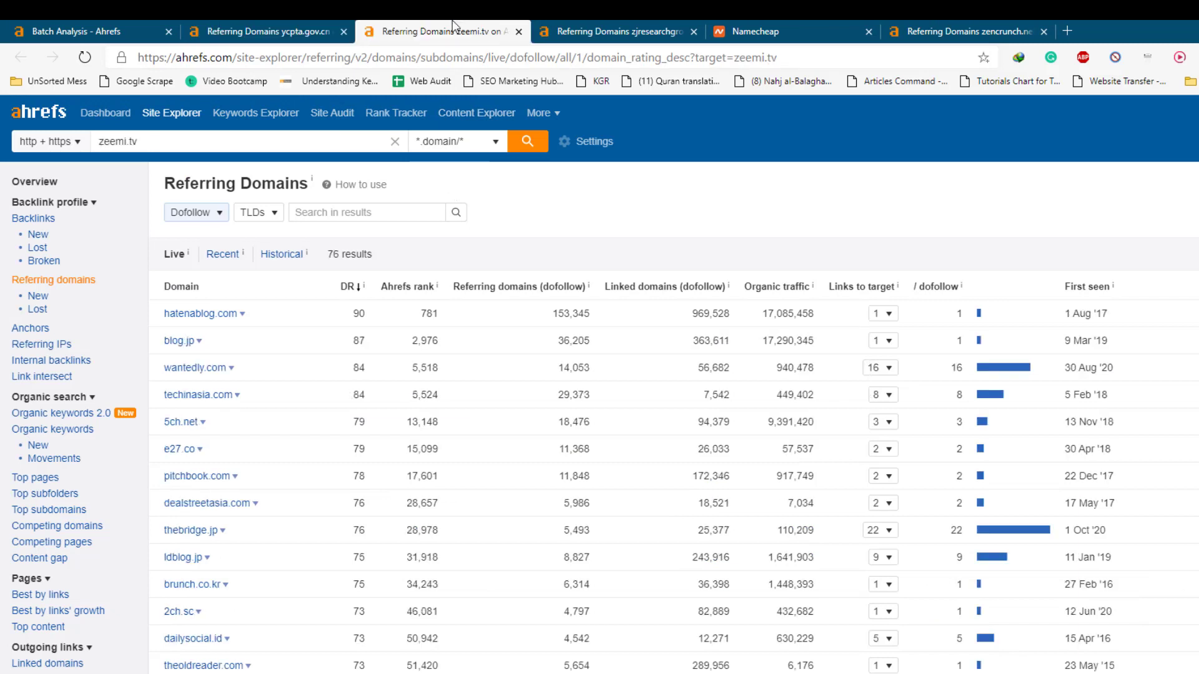
click(609, 31)
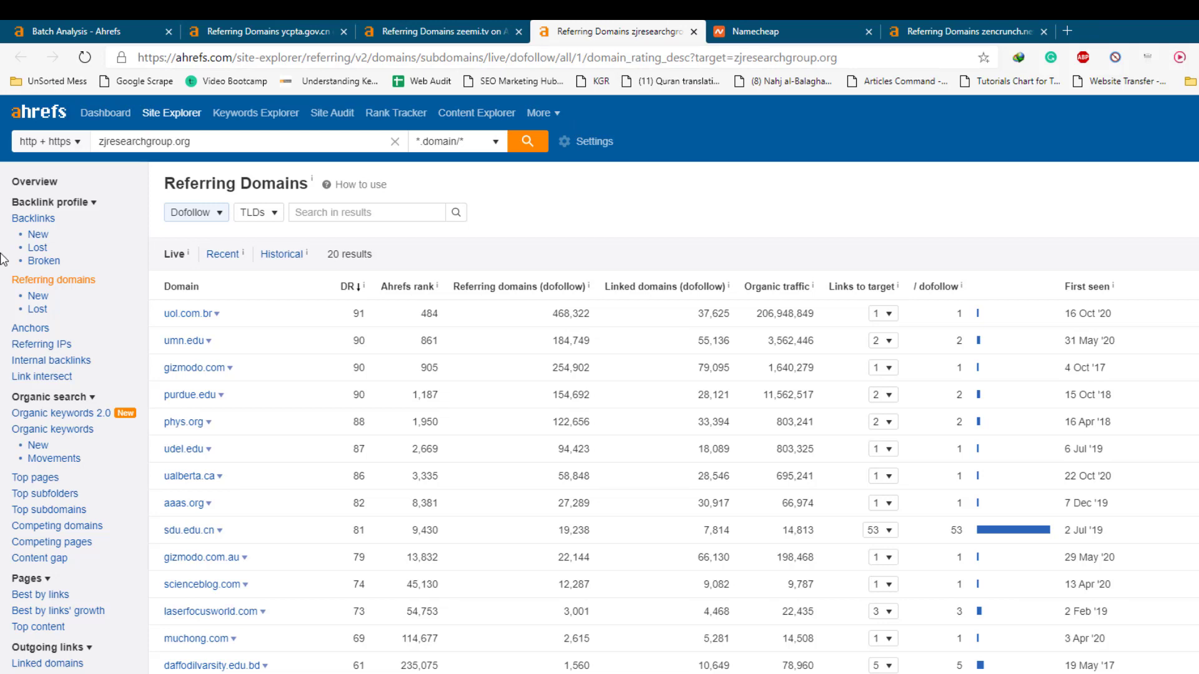
Step: Check zencrunch.net in Bulk Moz DA Checker (DA 6, PA 10), then minimise the checker
key(super)
text(bu)
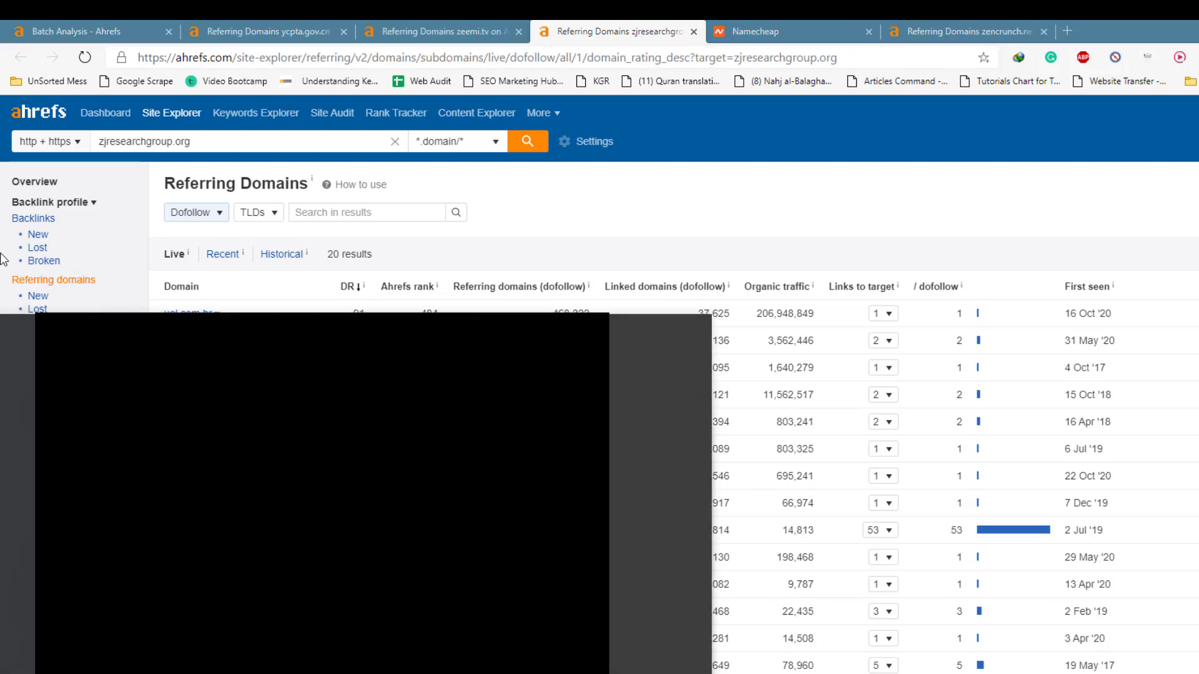
text(lk moz)
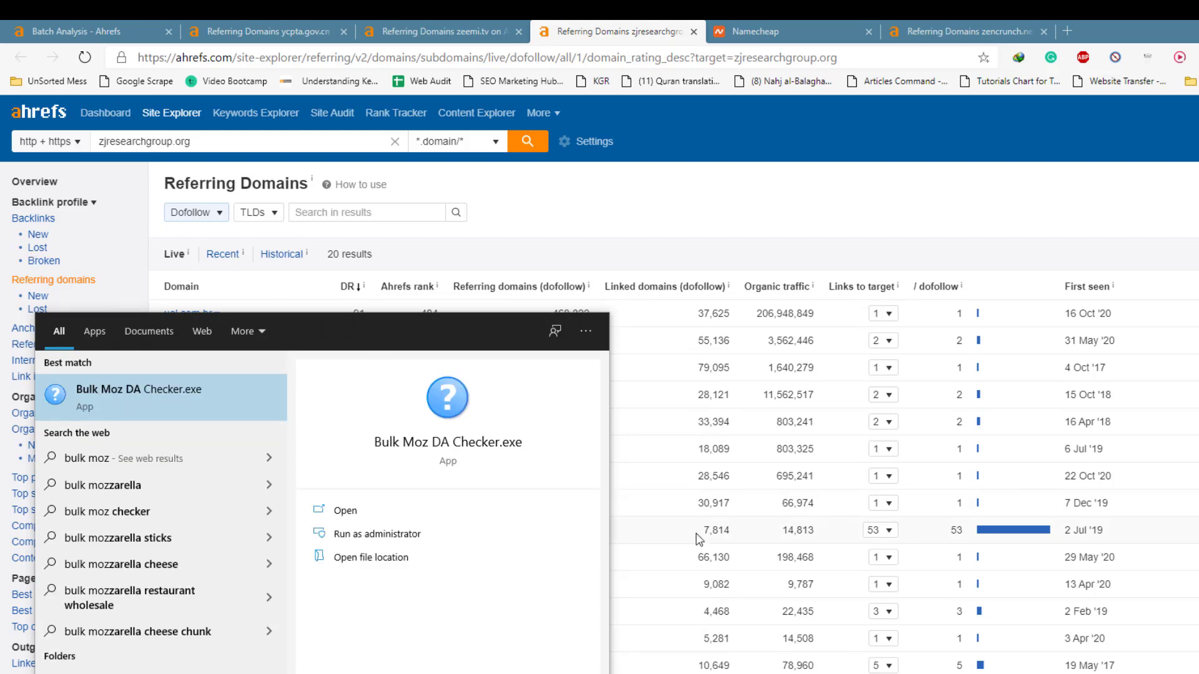
click(345, 511)
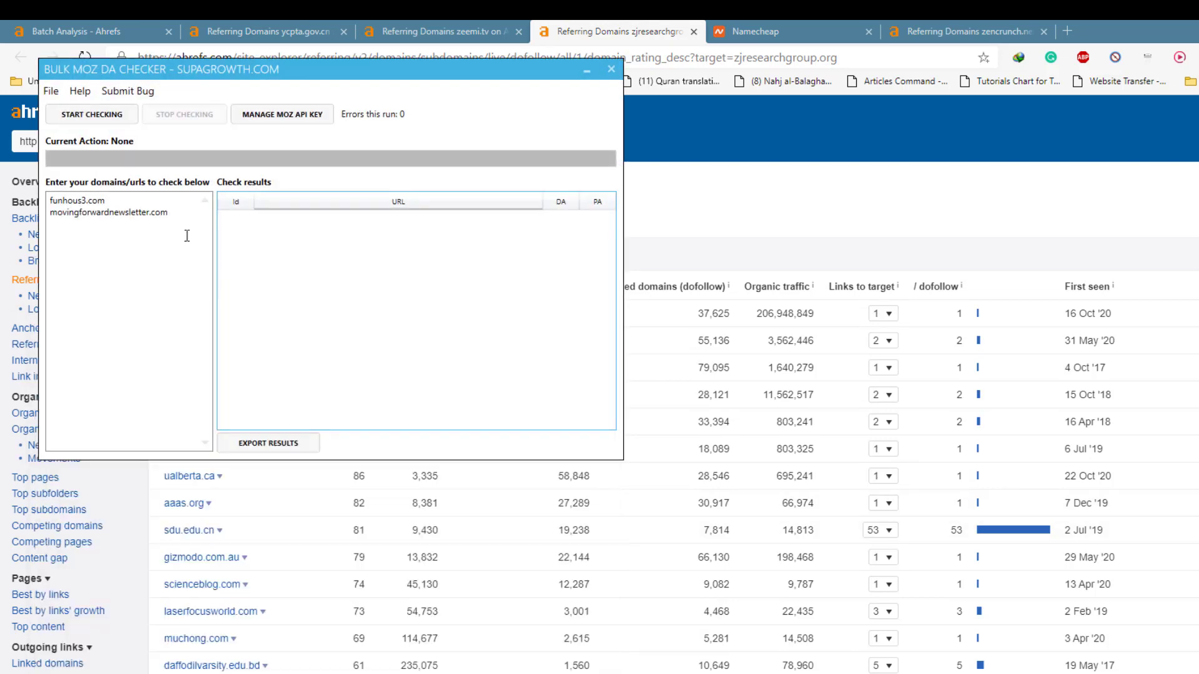
click(132, 263)
key(ctrl+a)
key(ctrl+v)
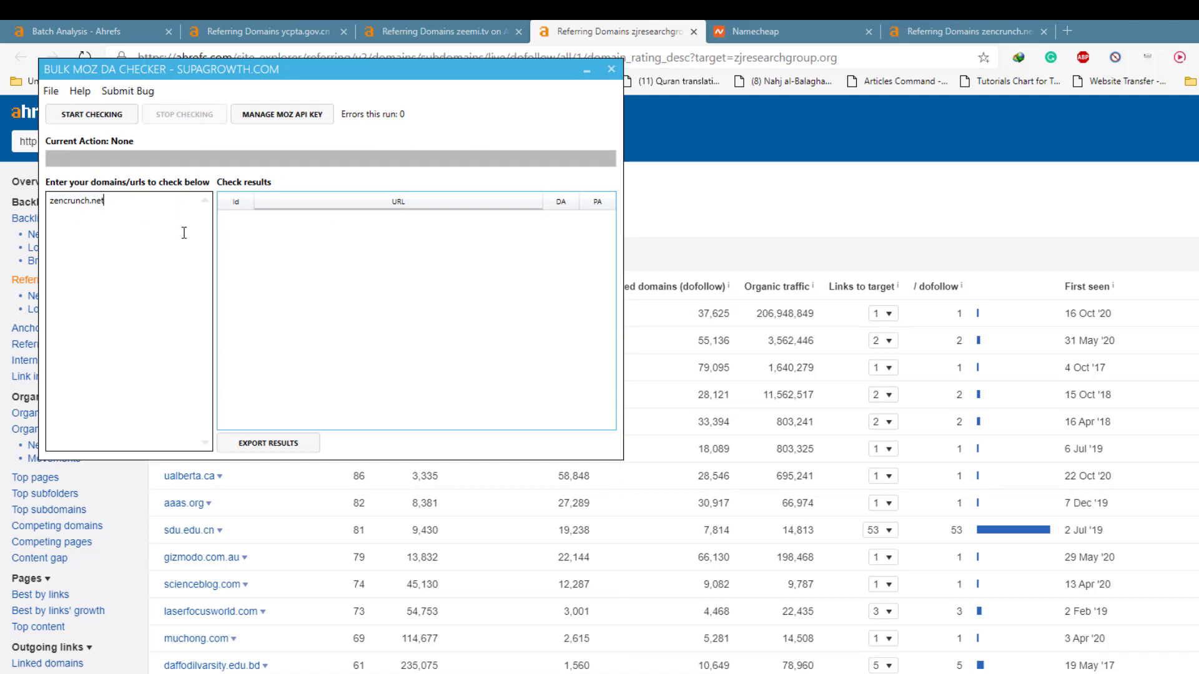
click(92, 113)
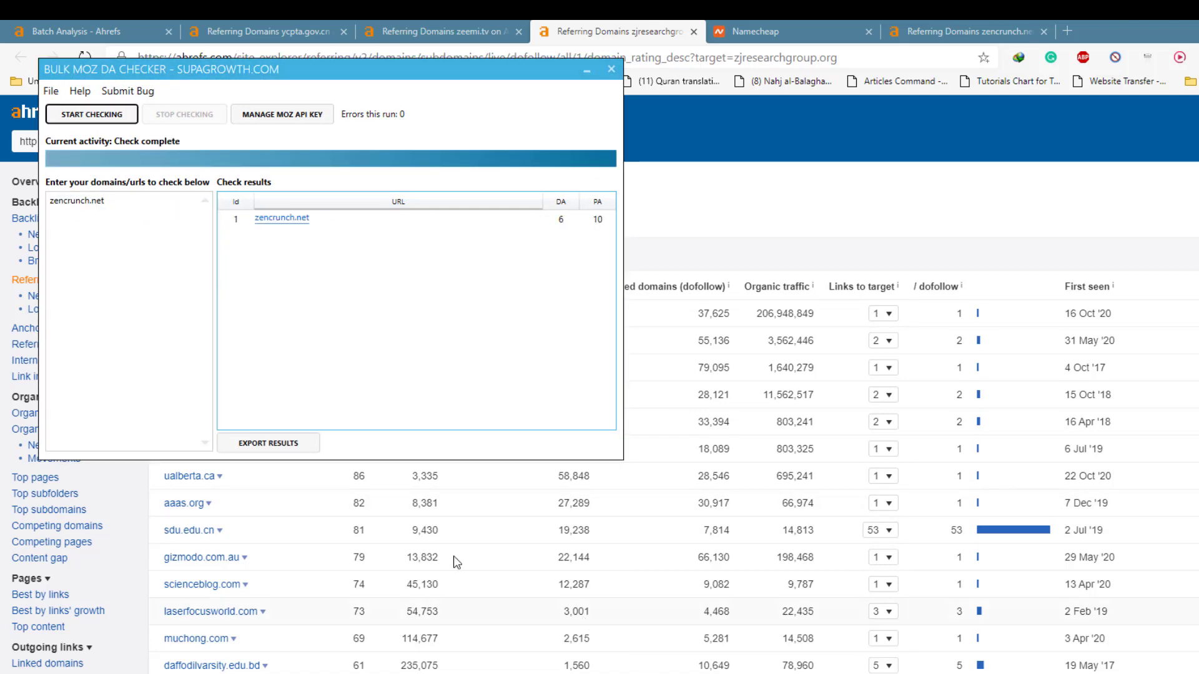
click(282, 219)
click(712, 251)
Step: Scan the remaining DR-sorted rows in Ahrefs Batch Analysis, then switch to Availablea.txt
click(75, 31)
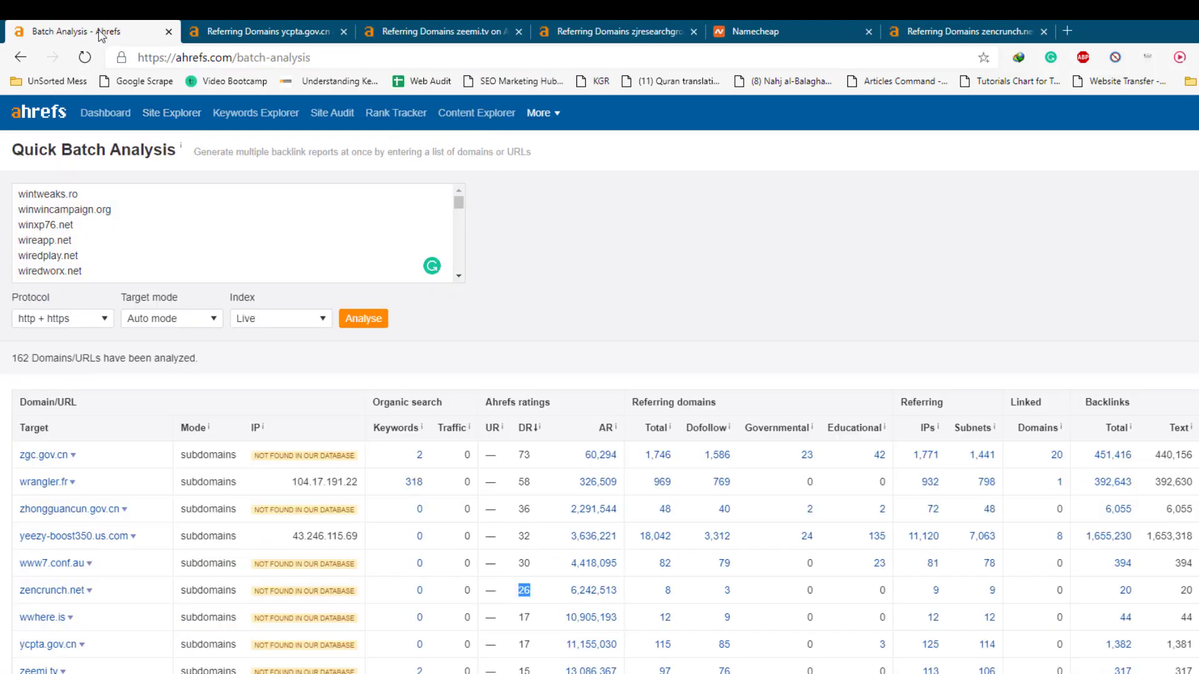
scroll(635, 466, down, 3)
scroll(636, 467, down, 5)
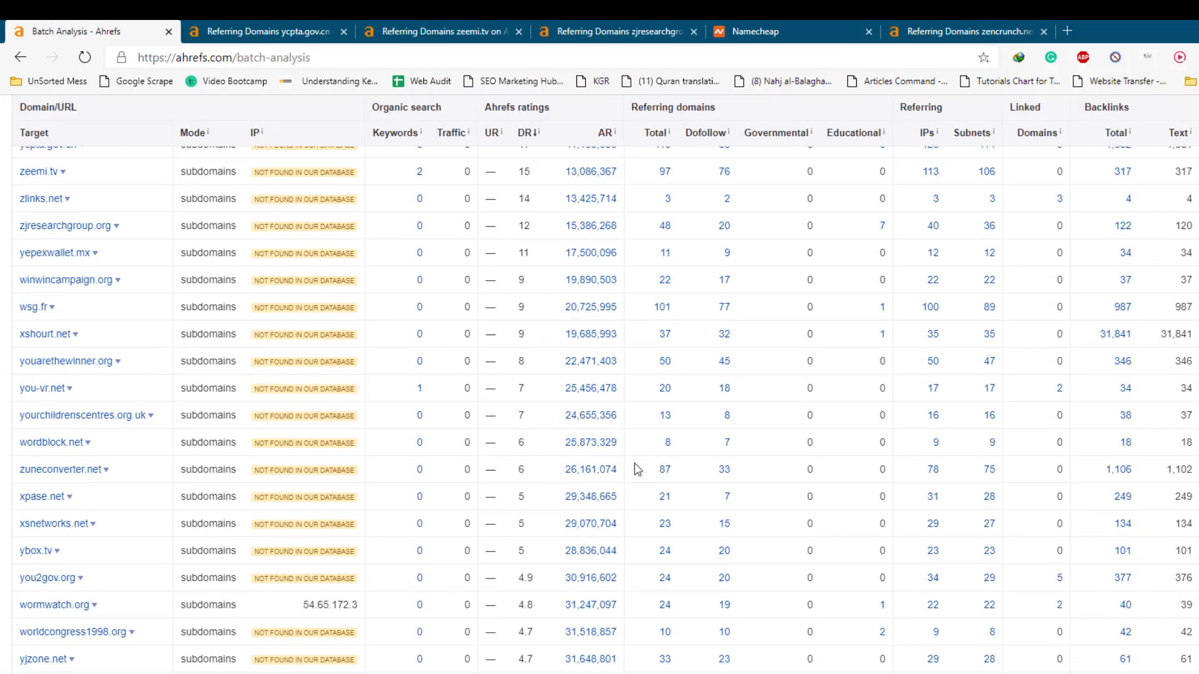
scroll(635, 467, down, 4)
scroll(636, 461, up, 10)
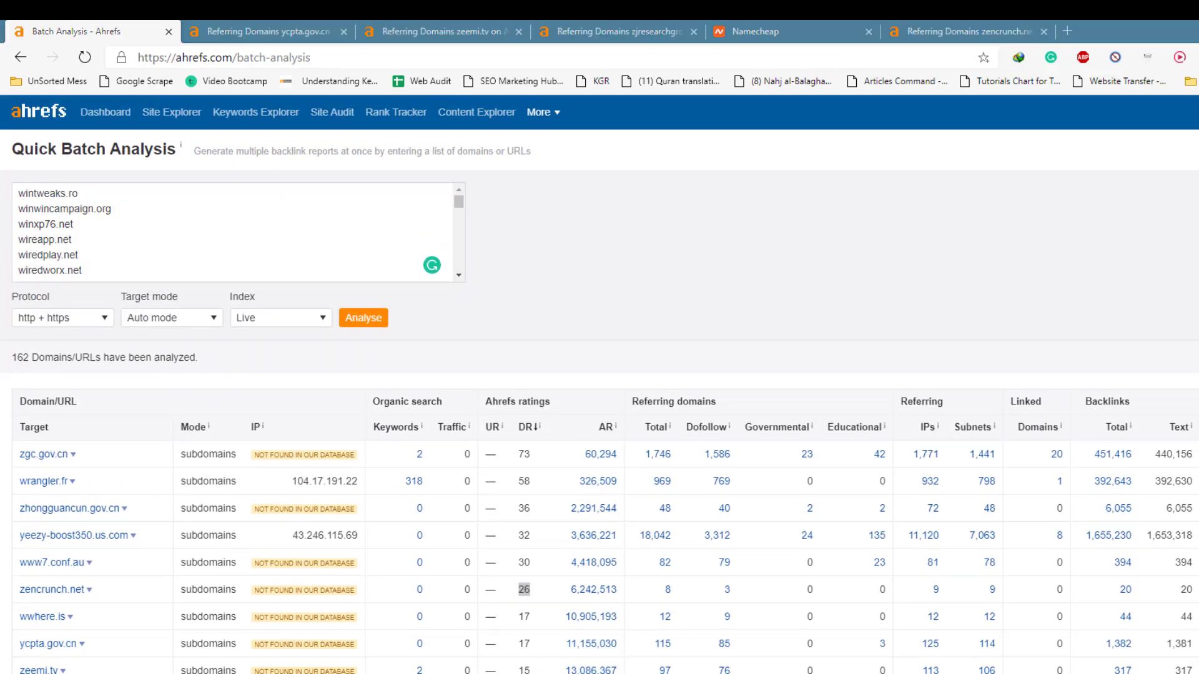
key(alt+Tab)
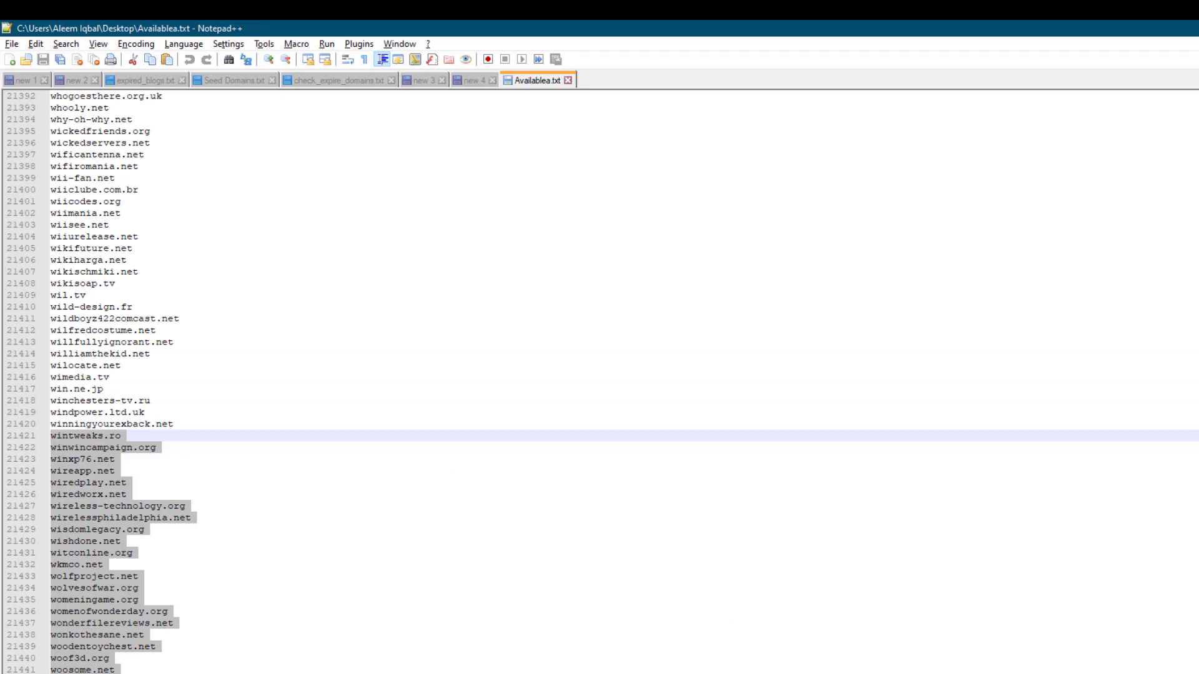
Step: Clear the highlighted block in Availablea.txt and return to line 1, 0council.org
click(593, 422)
scroll(593, 422, up, 8)
scroll(593, 423, up, 8)
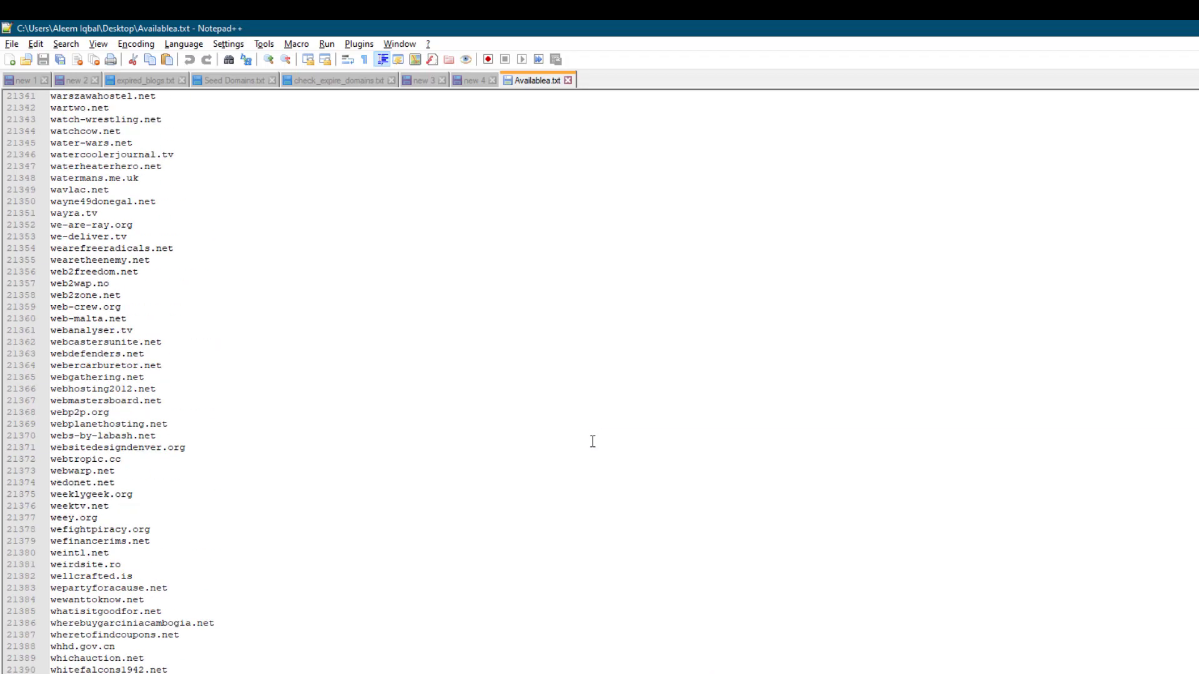
scroll(593, 422, up, 6)
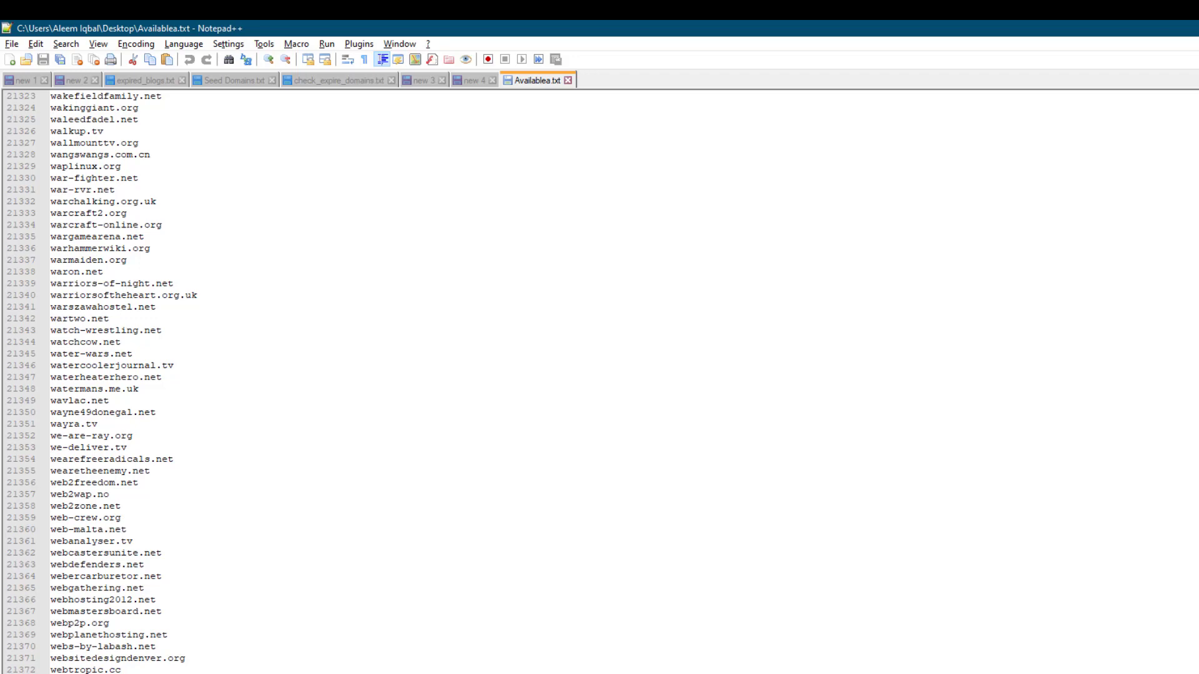
scroll(593, 423, up, 15)
scroll(593, 423, up, 15)
scroll(592, 422, up, 15)
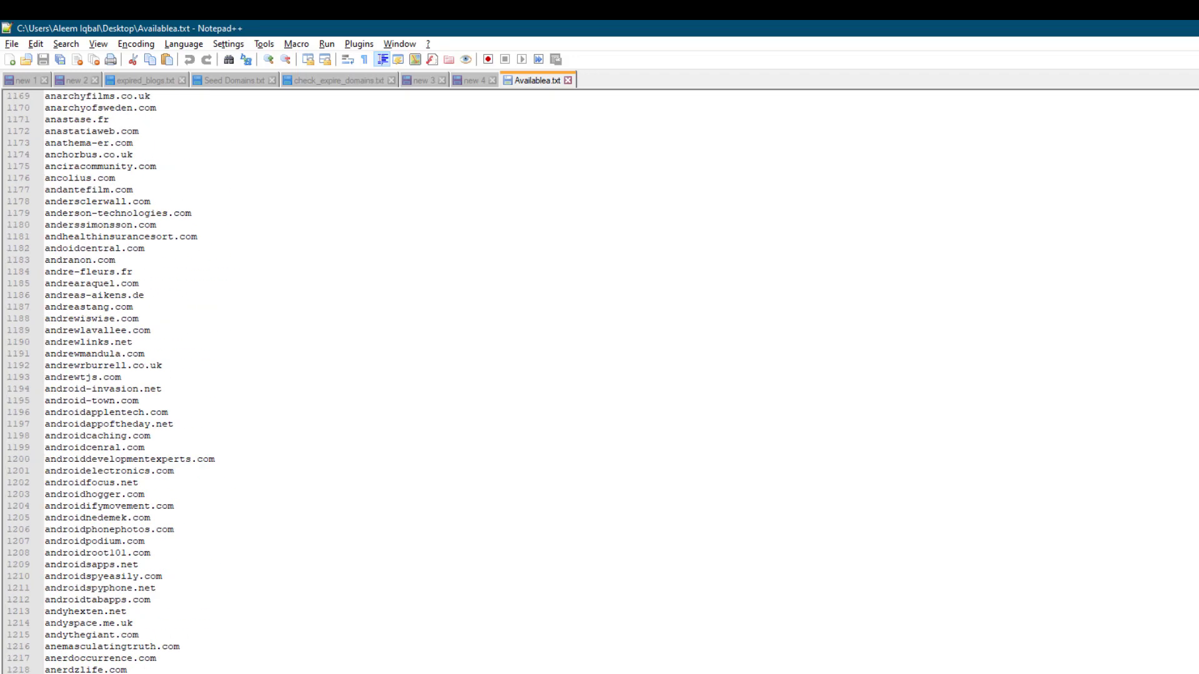
key(ctrl+Home)
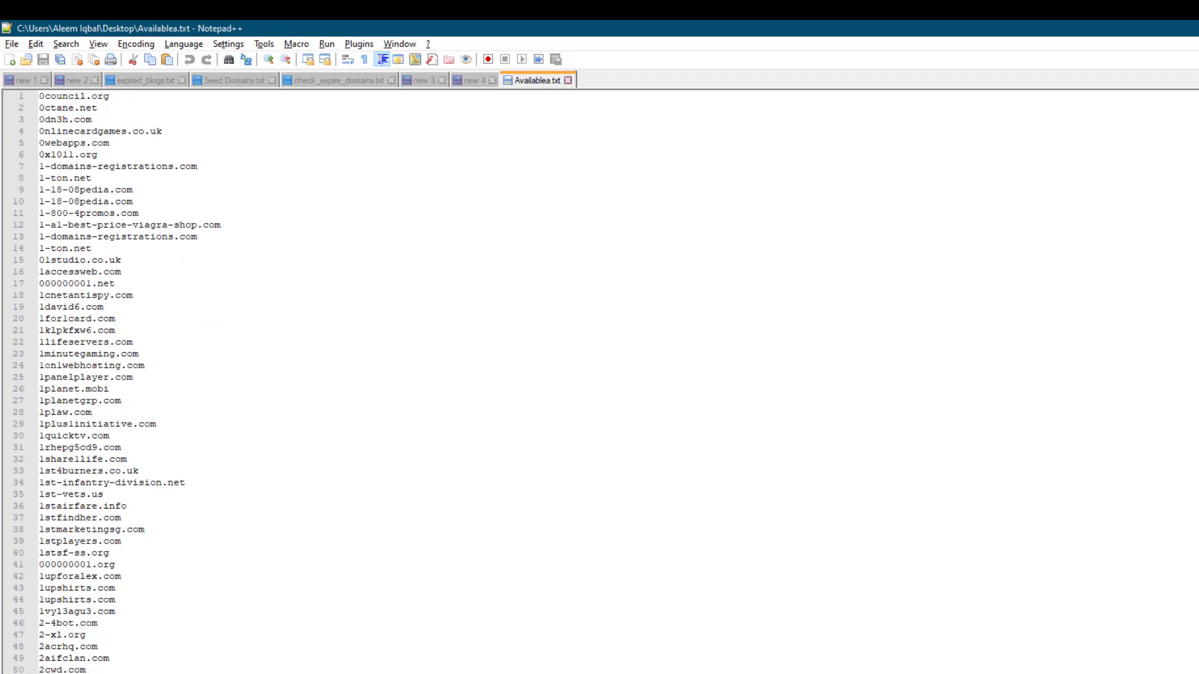